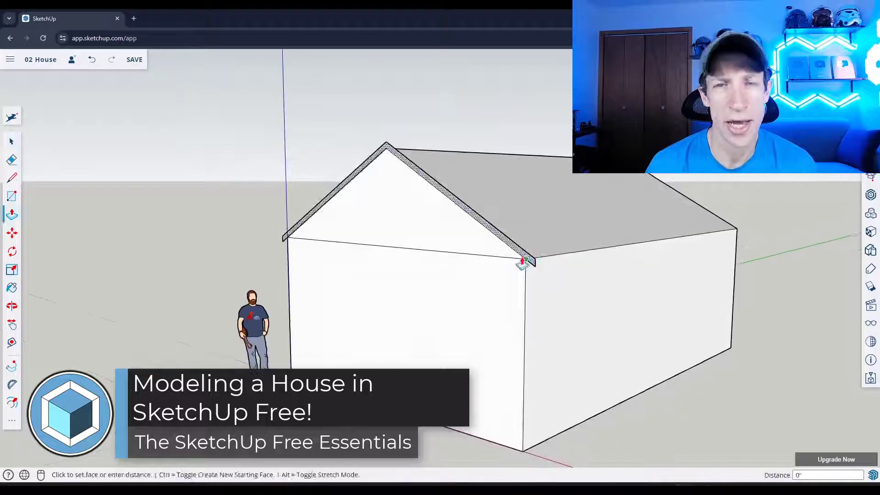
pyautogui.click(515, 276)
pyautogui.moveTo(596, 293); pyautogui.dragTo(234, 275, button='middle')
pyautogui.click(230, 244)
pyautogui.click(711, 285)
pyautogui.moveTo(641, 293); pyautogui.dragTo(504, 286, button='middle')
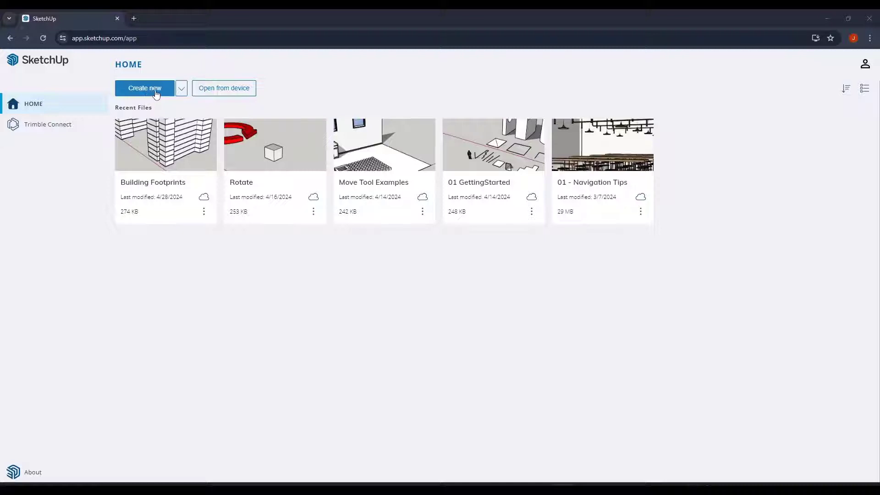
# - Create a new model with the default template
pyautogui.click(181, 92)
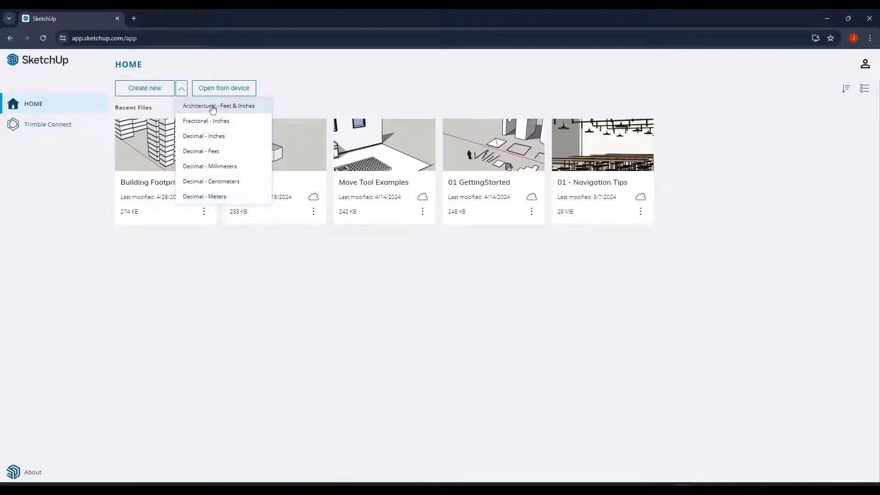
pyautogui.click(194, 270)
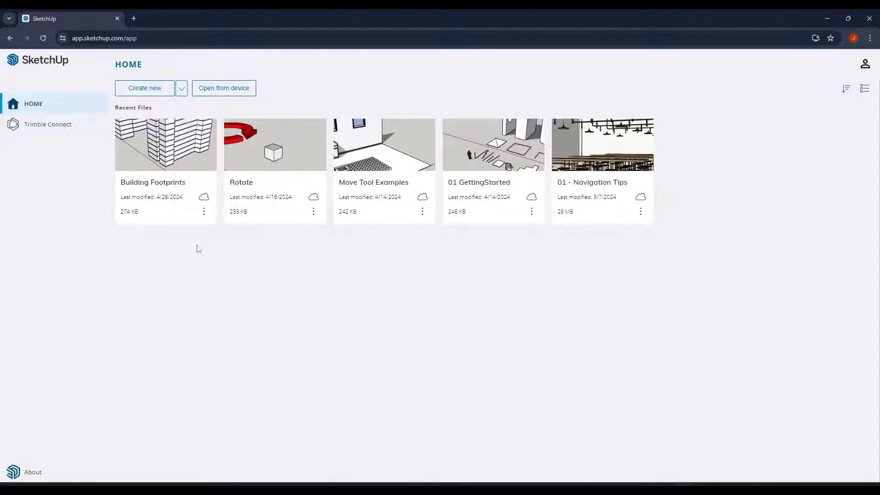
pyautogui.click(143, 89)
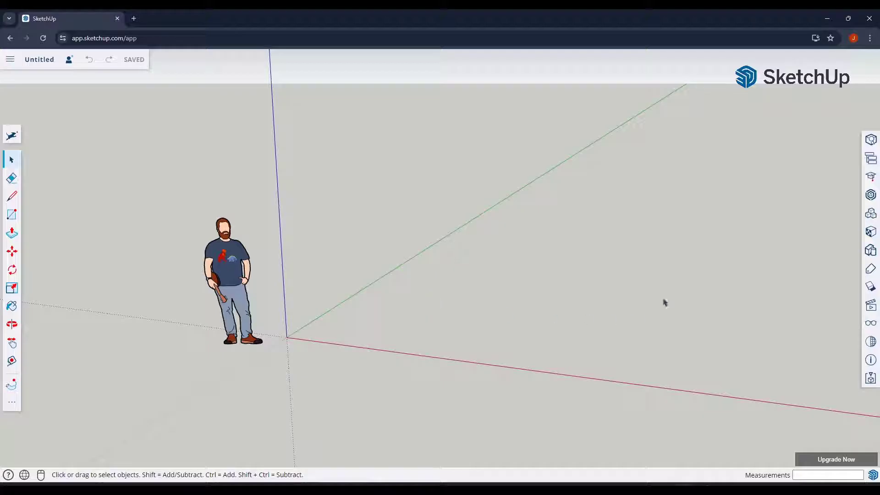
# - Save the model as "02 House" in the SketchUp project's "Getting Started with SketchUp" folder
pyautogui.click(37, 63)
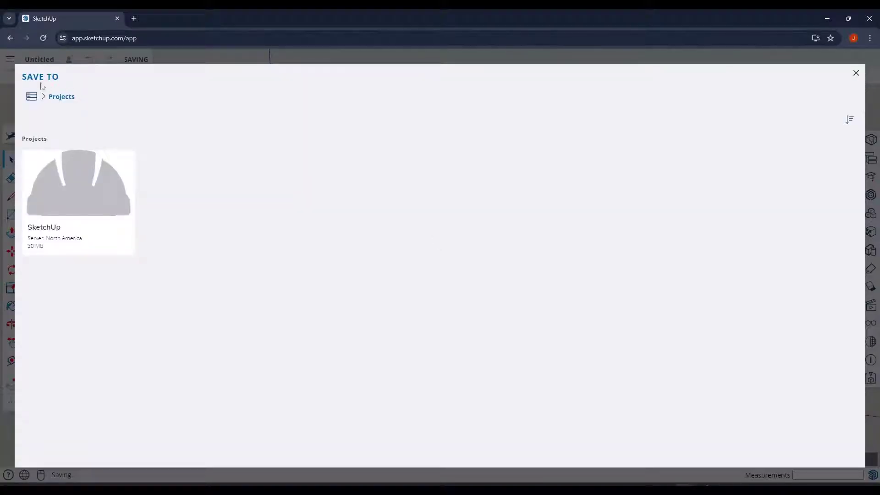
pyautogui.click(97, 200)
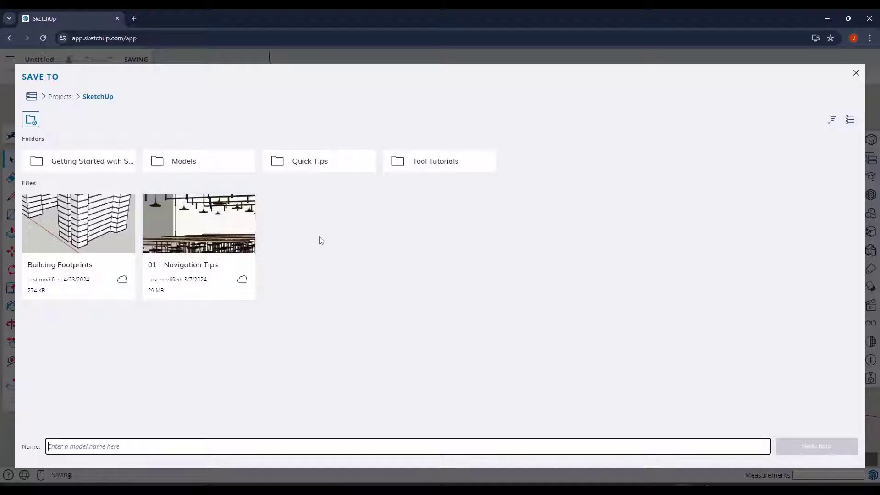
pyautogui.click(76, 162)
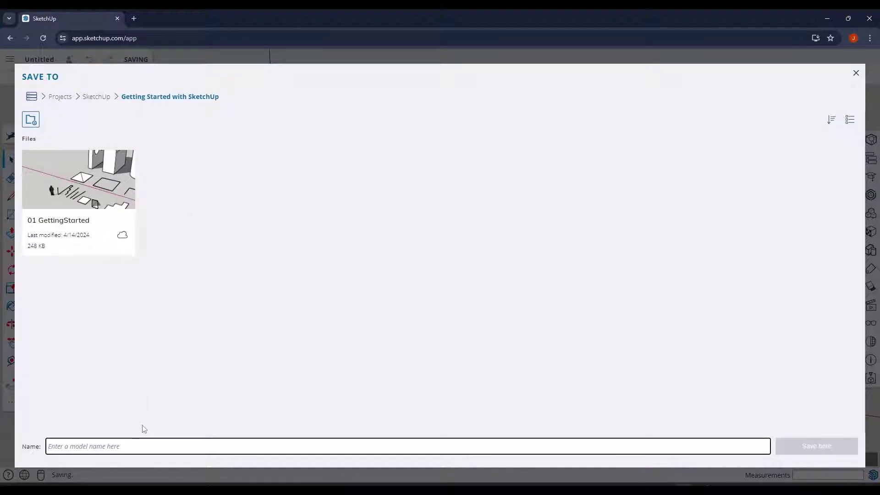
pyautogui.write('02')
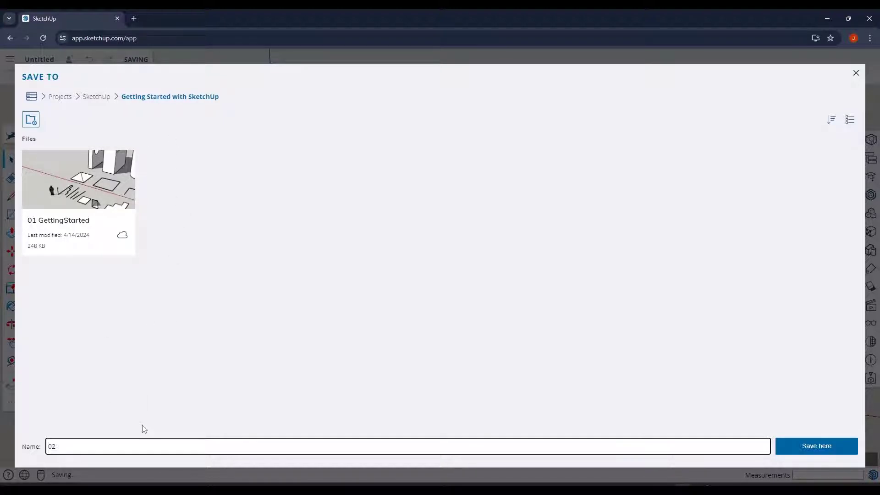
pyautogui.write(' House')
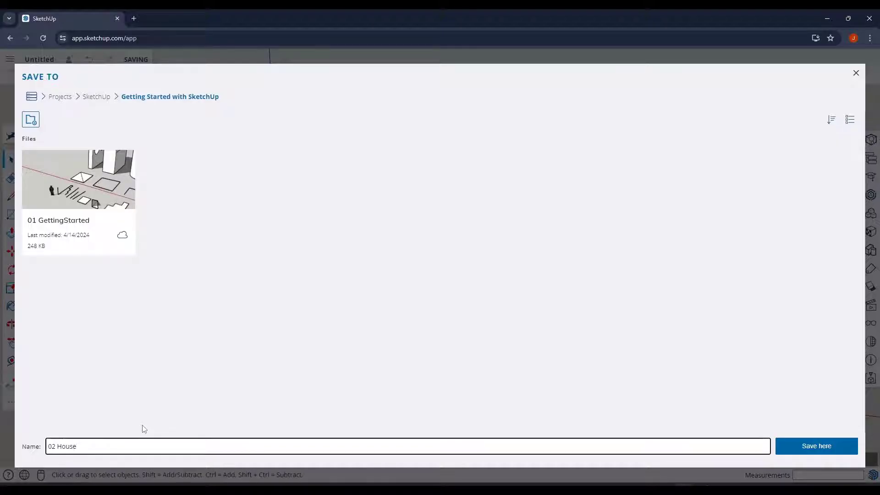
pyautogui.click(809, 452)
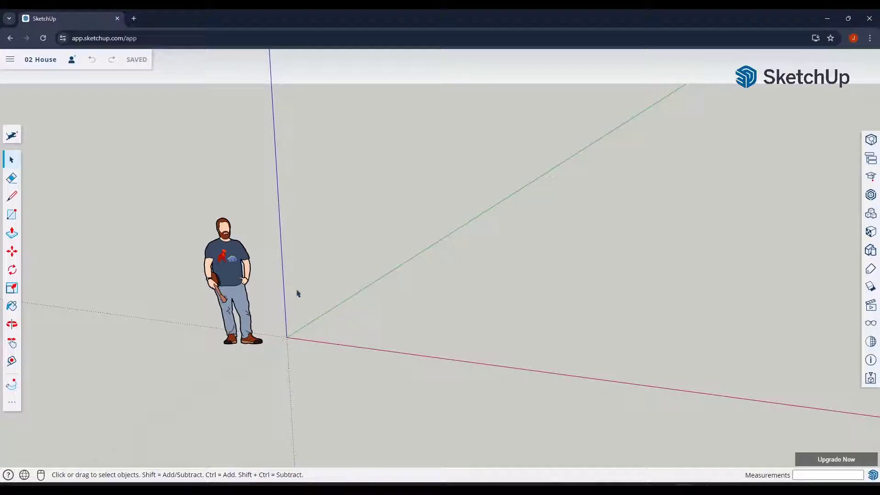
# - Draw a 30' line from the origin along the green axis
pyautogui.click(12, 197)
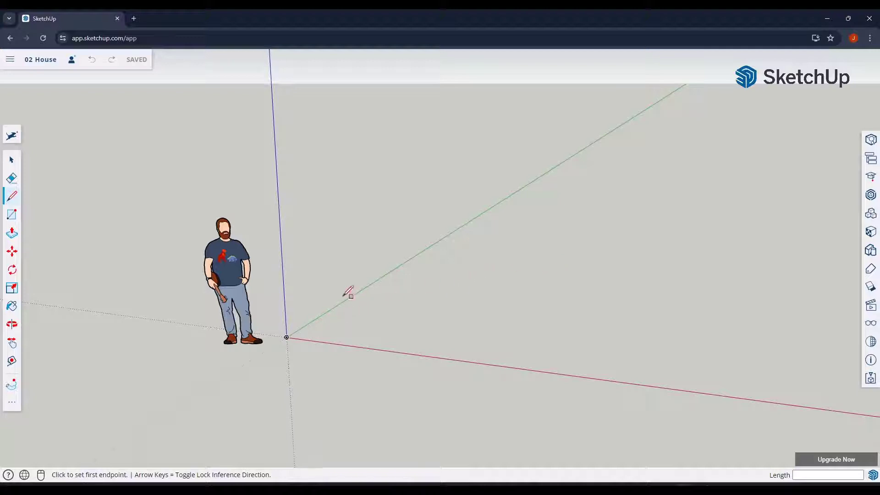
pyautogui.click(286, 336)
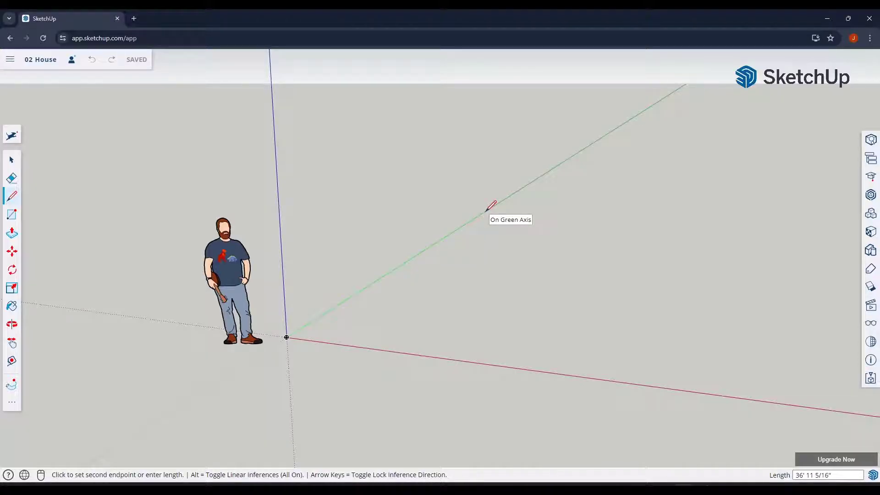
pyautogui.write('30')
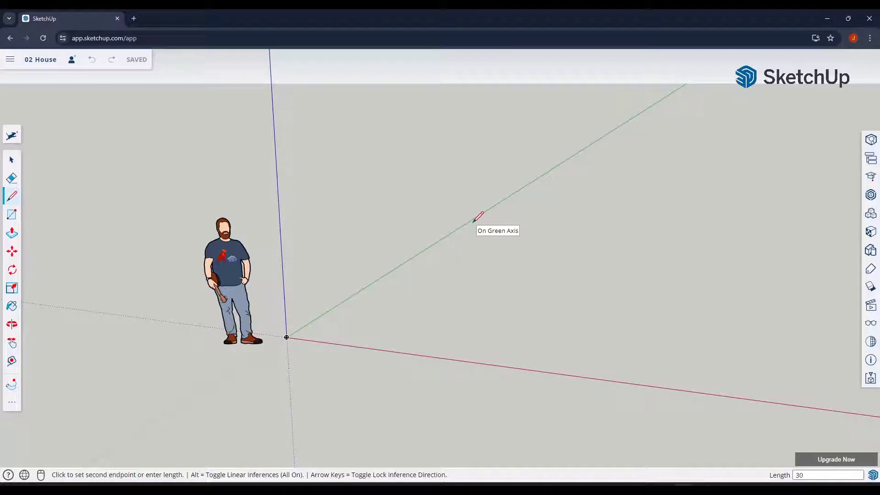
pyautogui.press('Return')
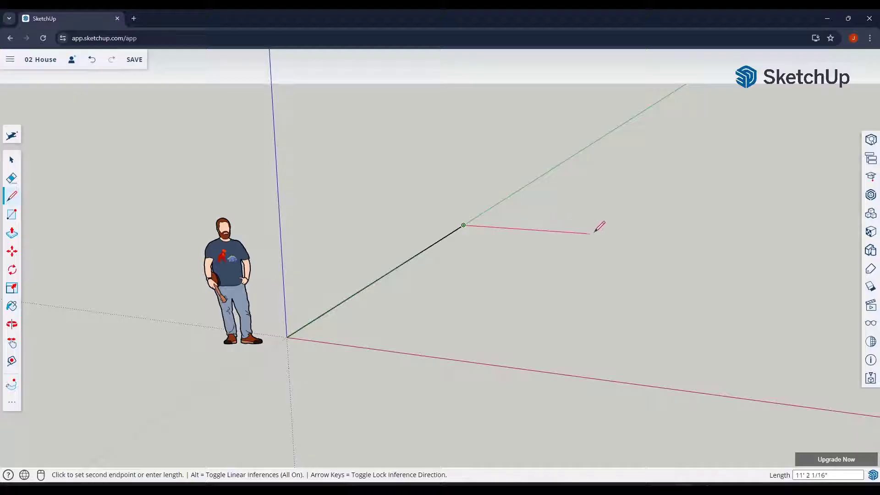
pyautogui.press('space')
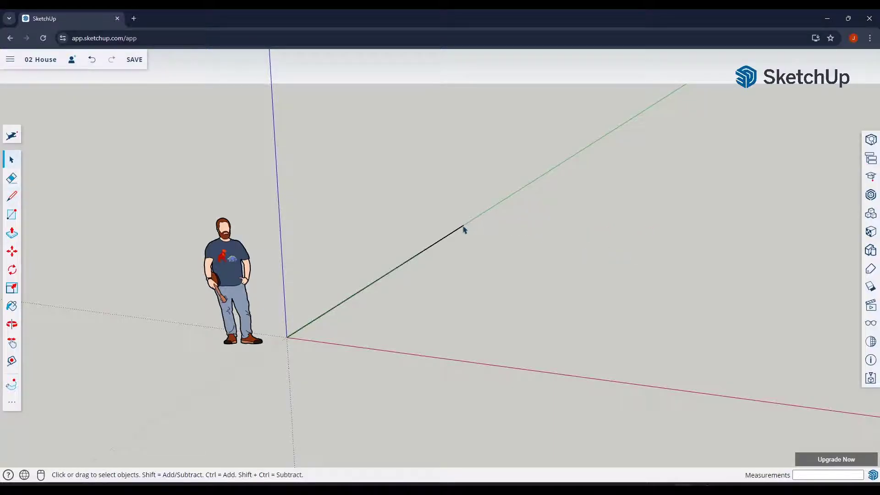
# - Draw a 20' line from the far end of the 30' line, parallel to the red axis
pyautogui.press('l')
pyautogui.press('space')
pyautogui.press('l')
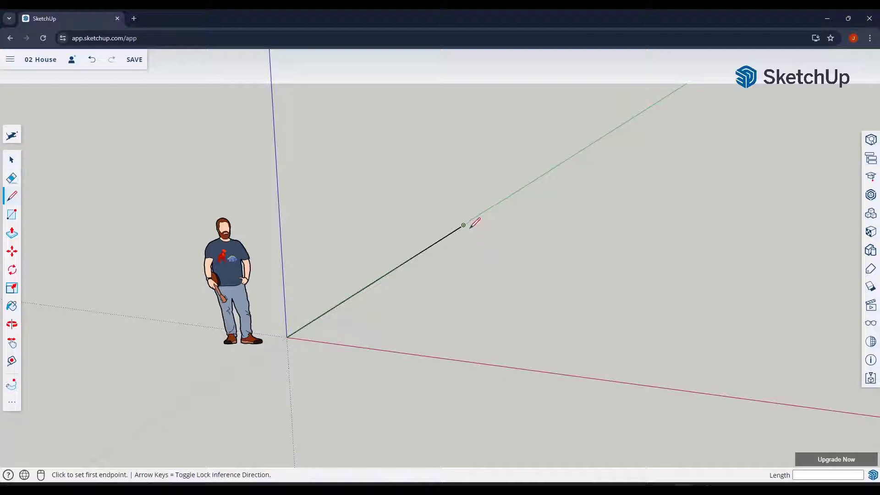
pyautogui.click(465, 226)
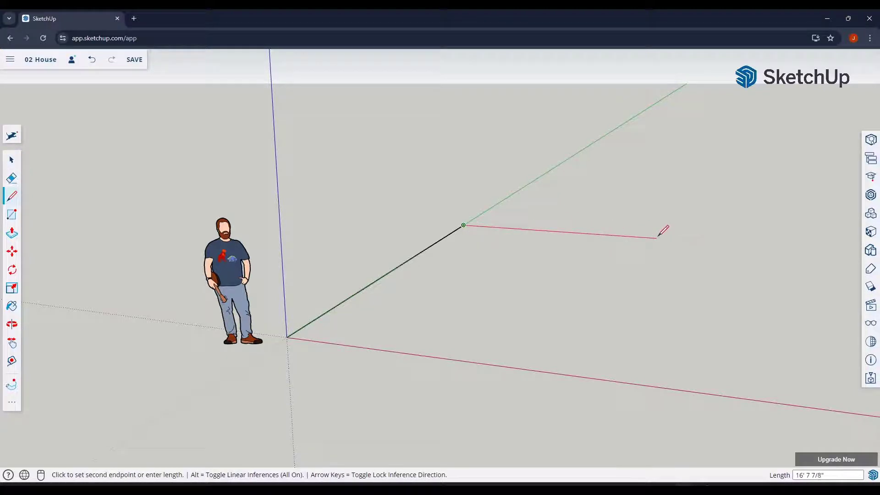
pyautogui.write('20')
pyautogui.press('Return')
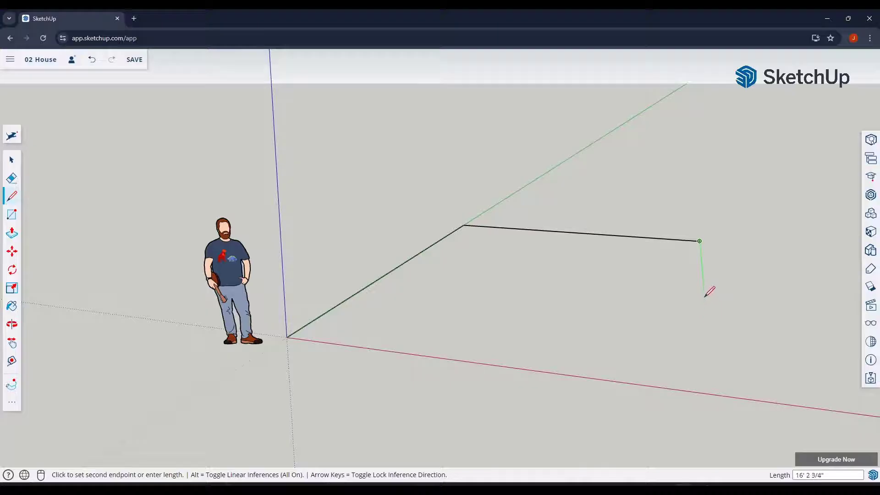
# - Draw a rectangle from the origin to the free end of the 20' line to form the house footprint
pyautogui.moveTo(709, 291); pyautogui.dragTo(616, 325, button='middle')
pyautogui.scroll(-4, 611, 328)
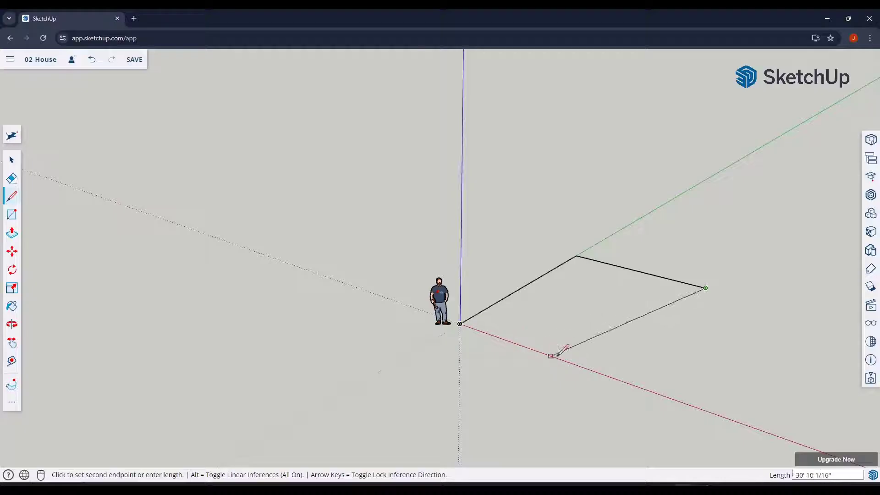
pyautogui.press('r')
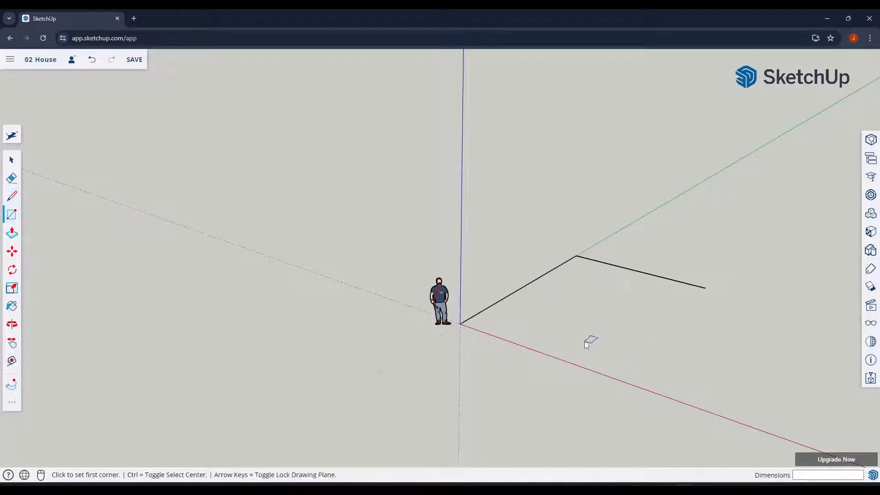
pyautogui.click(460, 324)
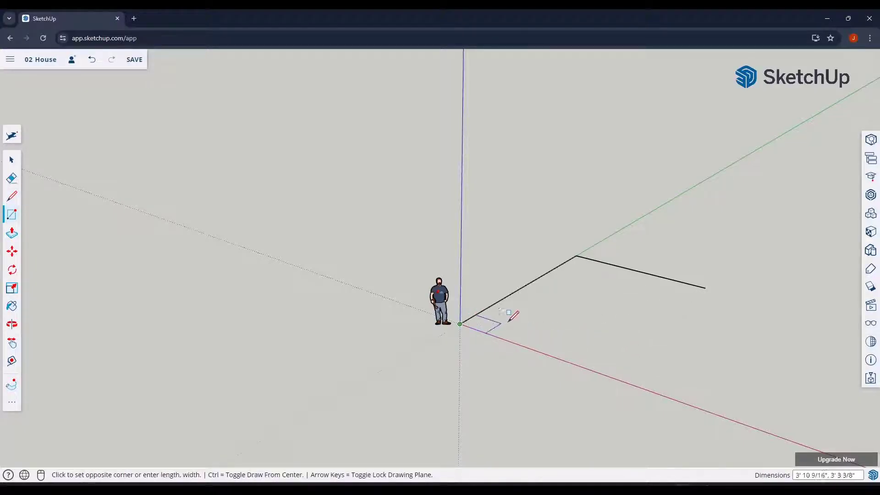
pyautogui.click(705, 287)
pyautogui.press('space')
pyautogui.scroll(3, 717, 329)
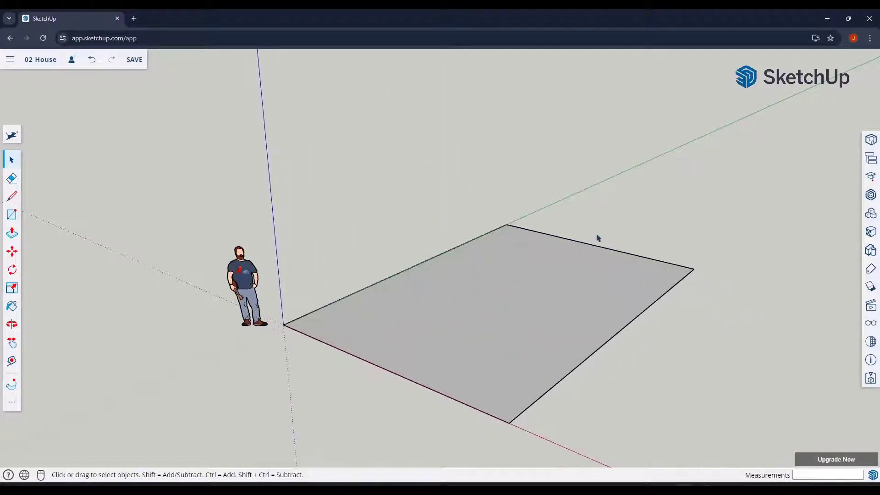
# - Try pulling the footprint face up freehand by about 7' 11" with Push/Pull and undo the extrusion
pyautogui.scroll(-3, 598, 238)
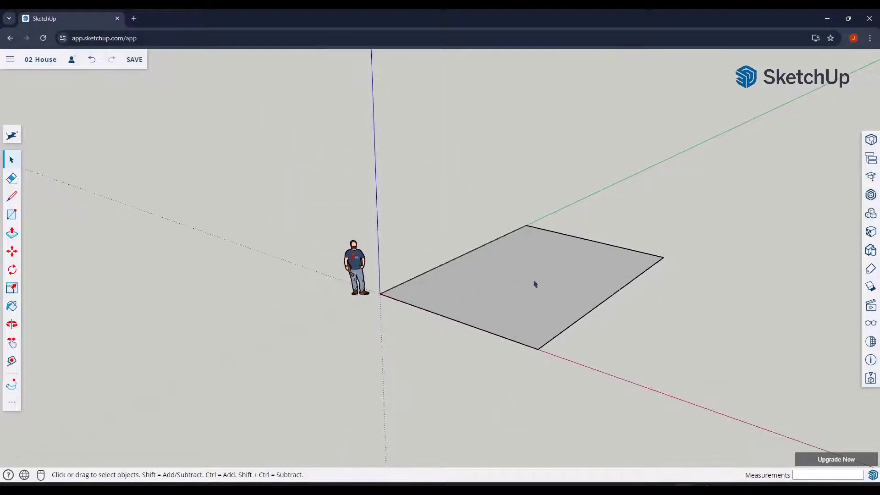
pyautogui.moveTo(530, 284); pyautogui.dragTo(562, 291, button='middle')
pyautogui.scroll(2, 553, 278)
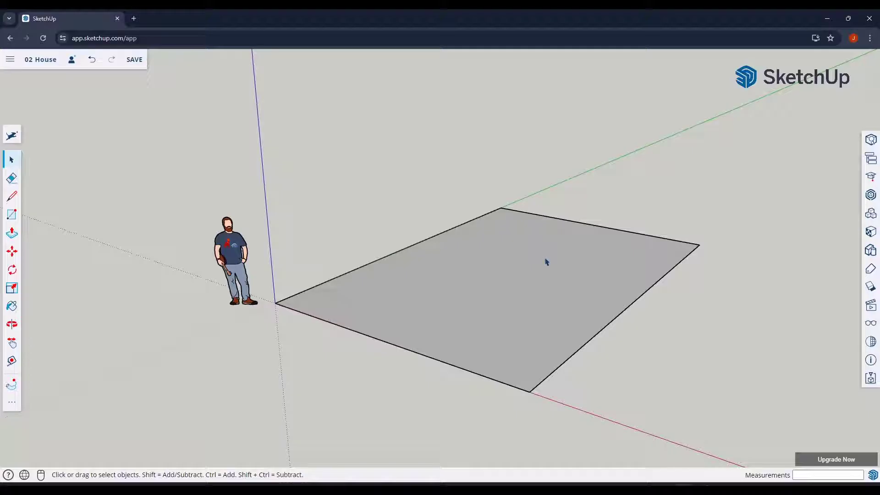
pyautogui.scroll(-2, 546, 262)
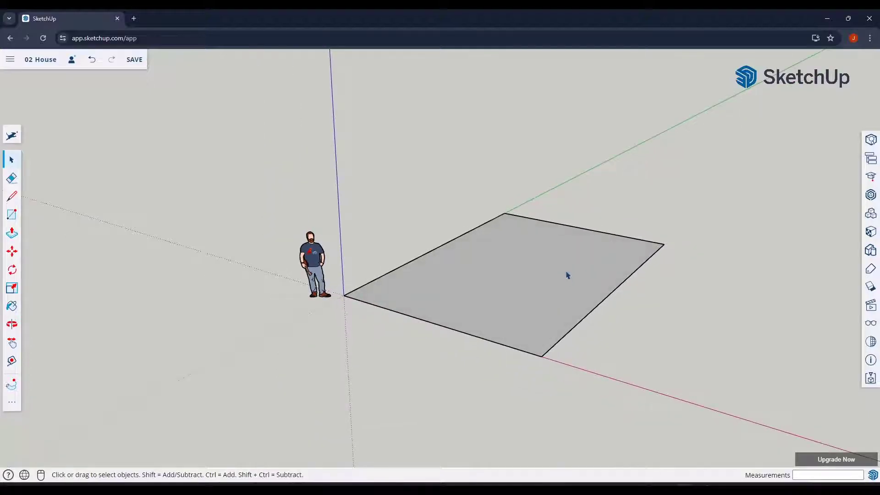
pyautogui.press('p')
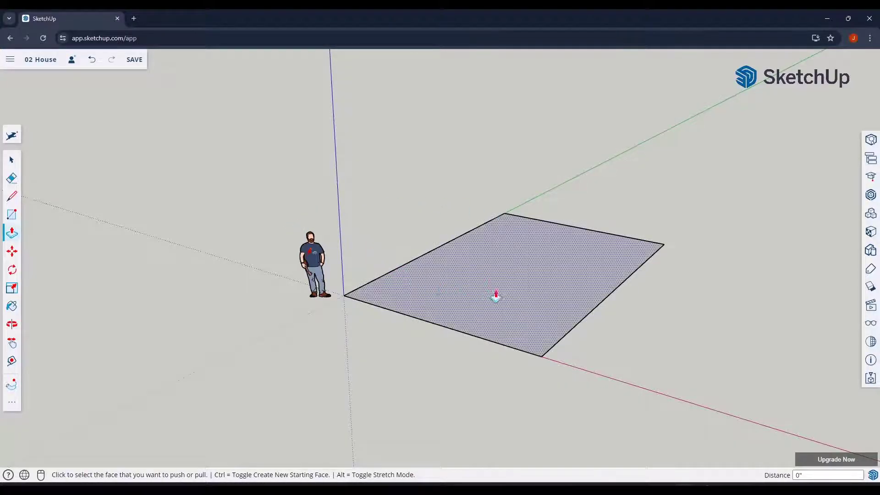
pyautogui.click(524, 298)
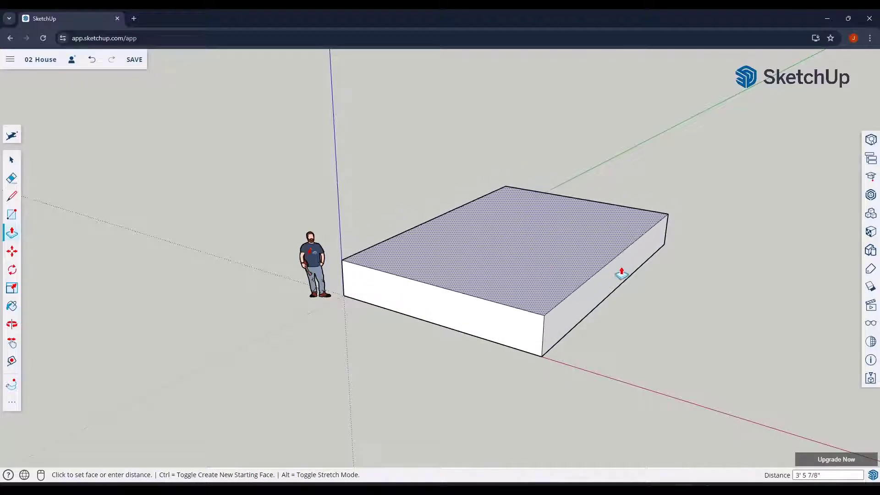
pyautogui.press('space')
pyautogui.press('p')
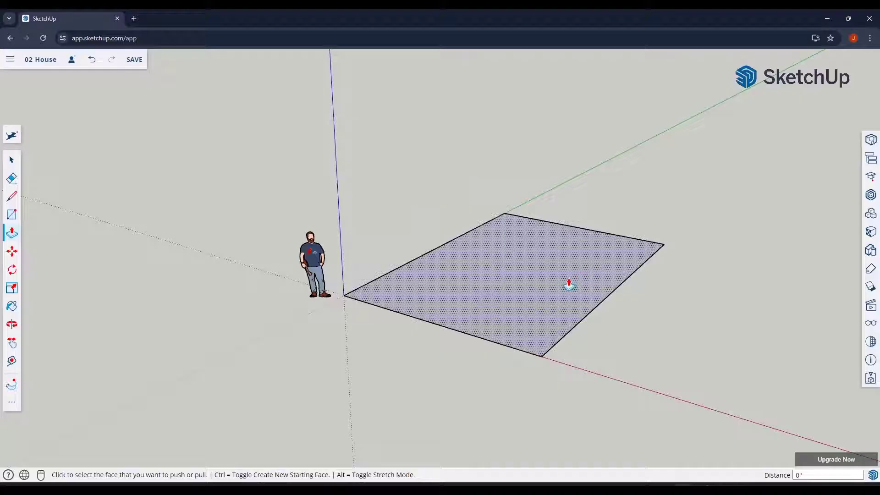
pyautogui.click(567, 283)
pyautogui.click(565, 205)
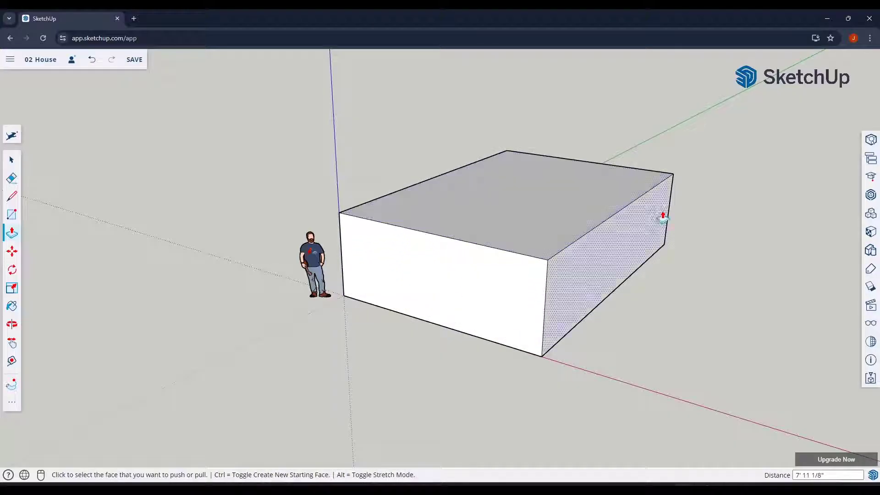
pyautogui.hotkey('ctrl', 'z')
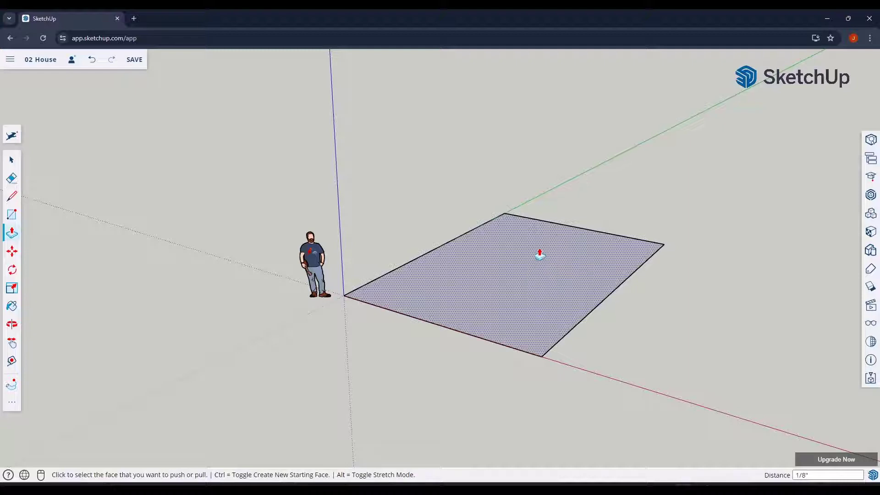
pyautogui.click(611, 252)
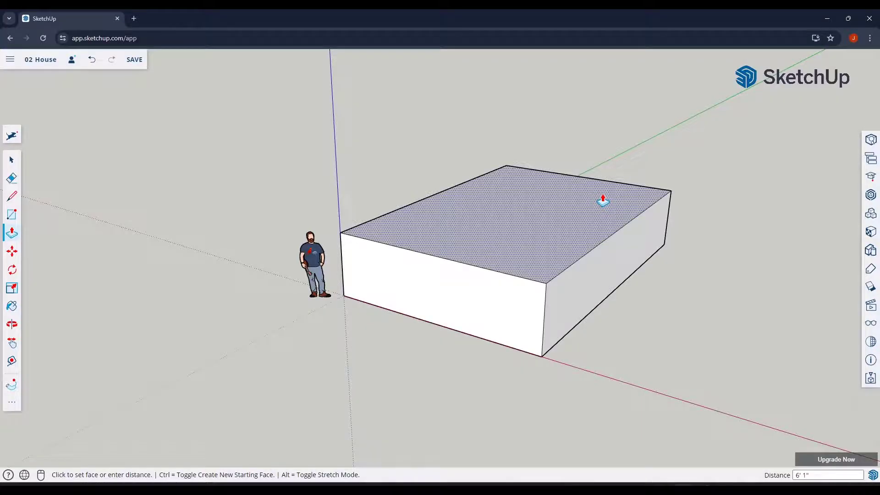
pyautogui.press('Escape')
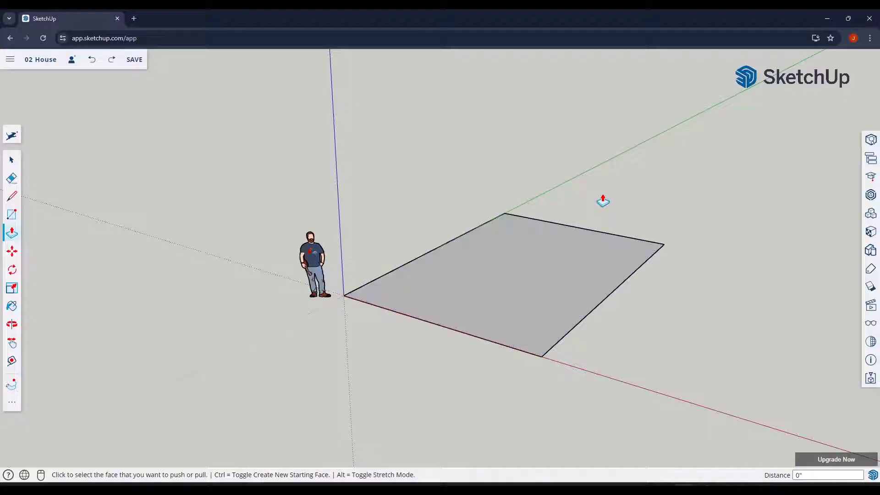
# - Push/Pull the footprint face upward by 10' to form the house body
pyautogui.click(552, 273)
pyautogui.write('1')
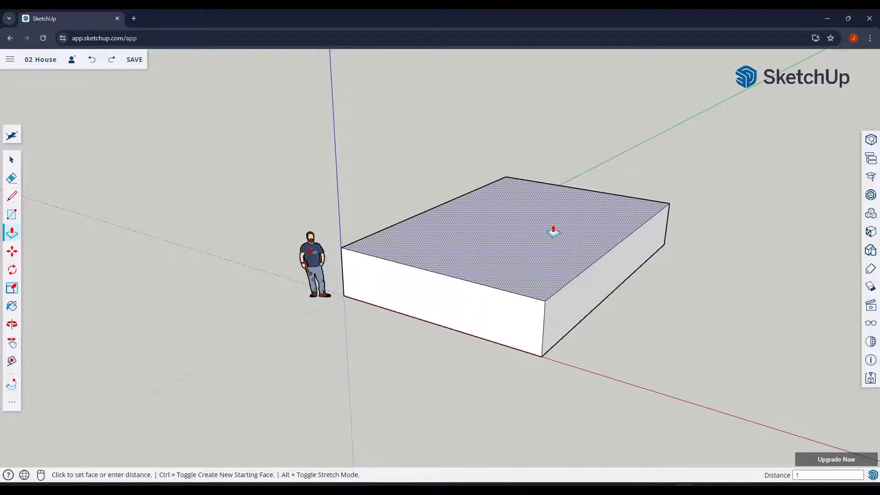
pyautogui.write("0'")
pyautogui.press('Return')
pyautogui.press('space')
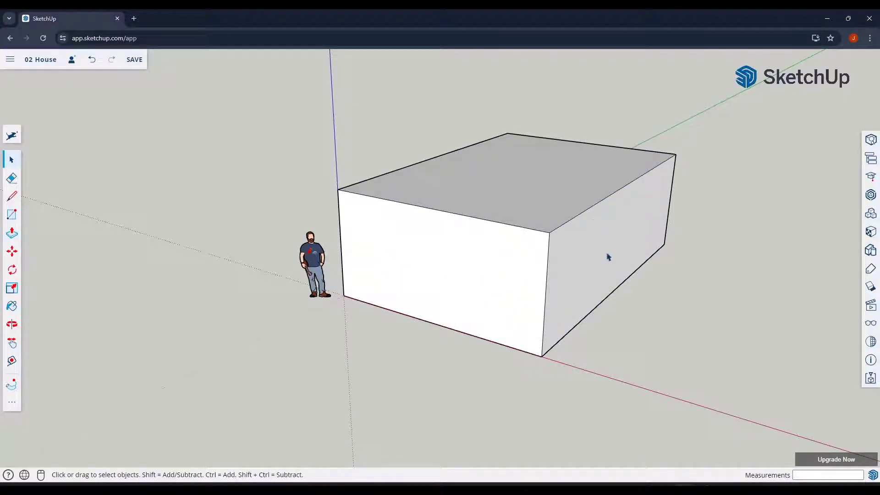
pyautogui.moveTo(578, 272); pyautogui.dragTo(660, 213, button='middle')
pyautogui.moveTo(552, 213); pyautogui.dragTo(581, 213)
pyautogui.press('space')
pyautogui.moveTo(505, 176); pyautogui.dragTo(507, 197, button='middle')
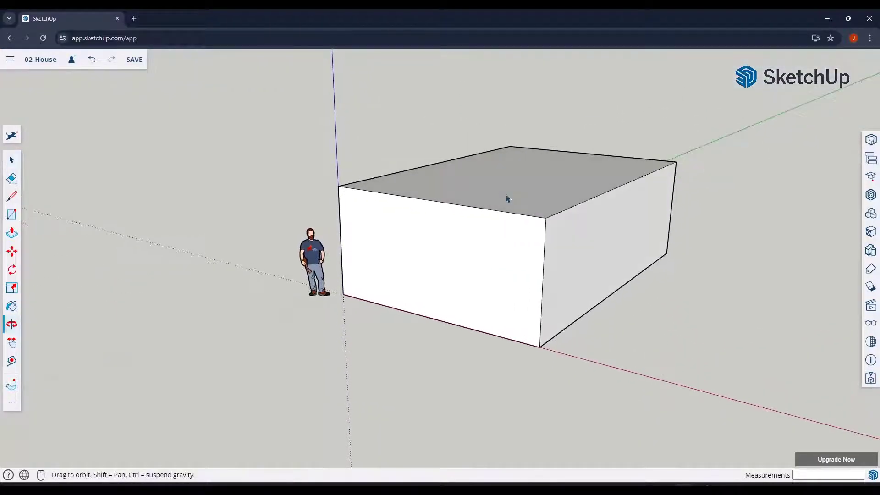
# - Draw a line across the top face between the midpoints of the front and back edges
pyautogui.press('l')
pyautogui.click(431, 200)
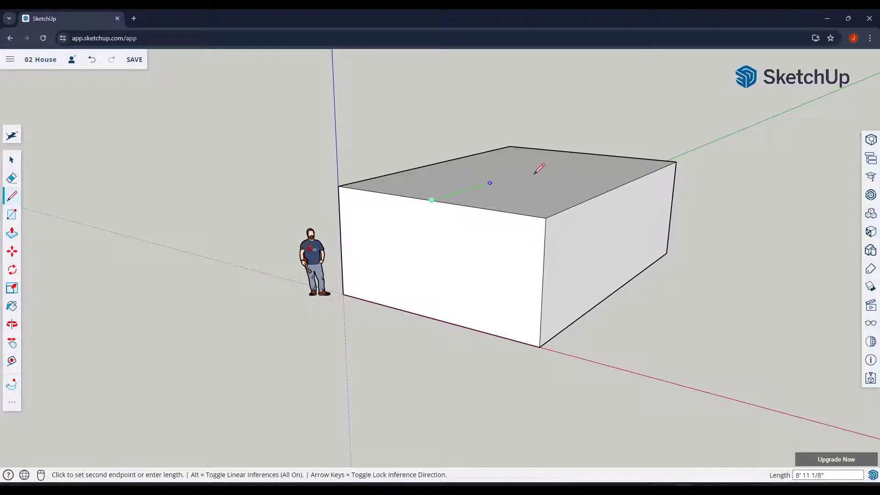
pyautogui.click(587, 154)
pyautogui.press('space')
# - Try to raise the top face's center line about 6' 6" with Move to form a roof ridge
pyautogui.click(532, 173)
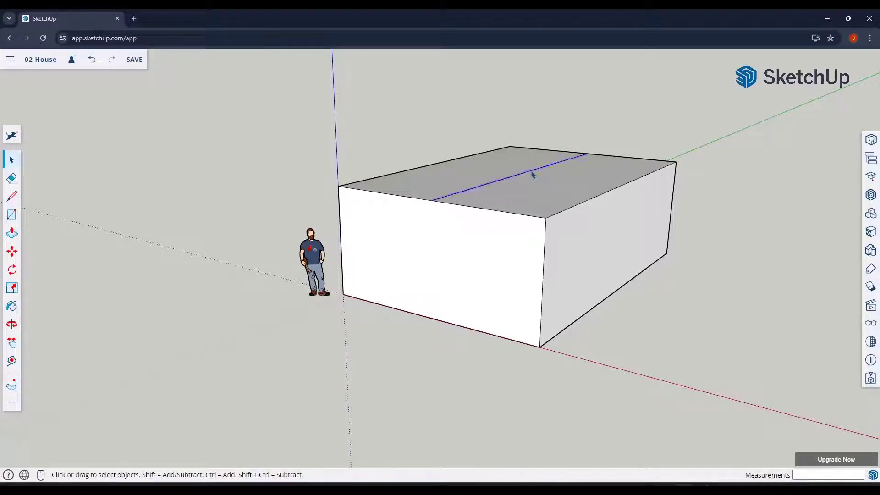
pyautogui.press('m')
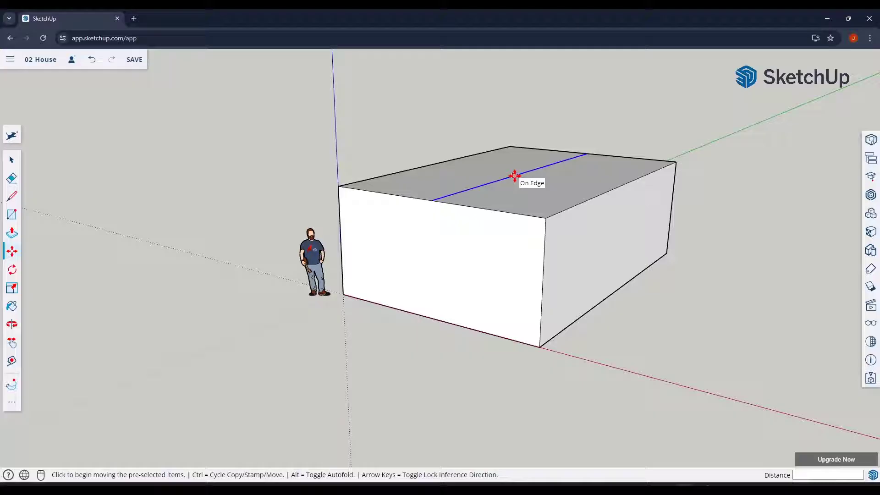
pyautogui.click(514, 176)
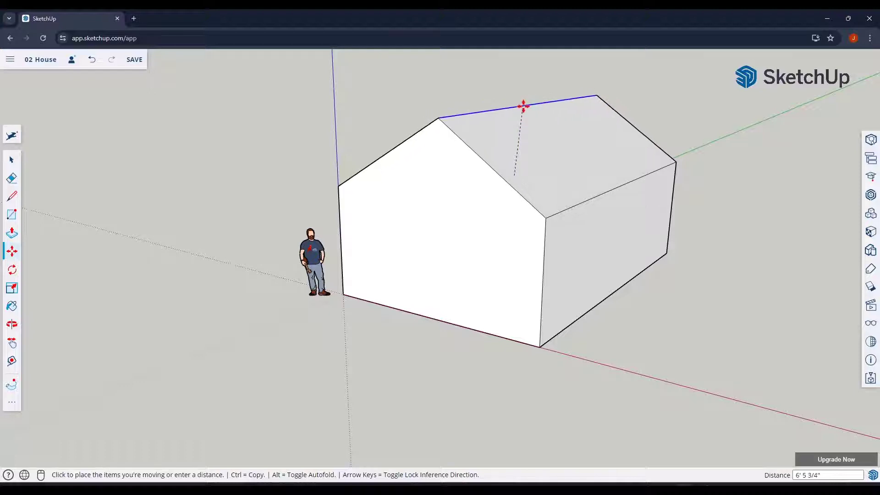
pyautogui.press('space')
# - Erase the center line from the top face
pyautogui.press('e')
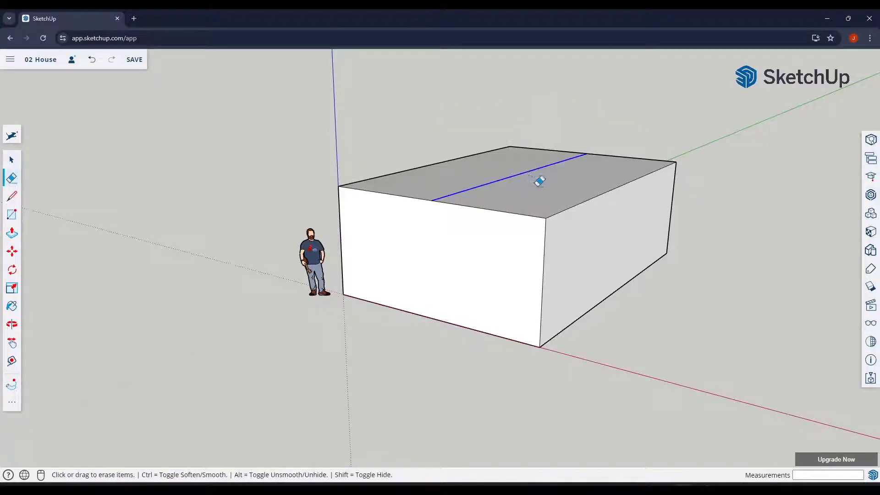
pyautogui.moveTo(541, 183); pyautogui.dragTo(489, 164)
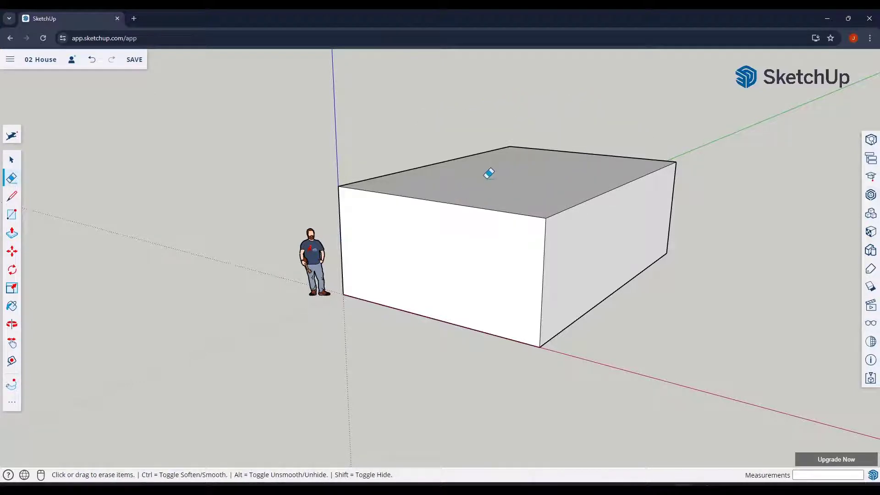
pyautogui.press('space')
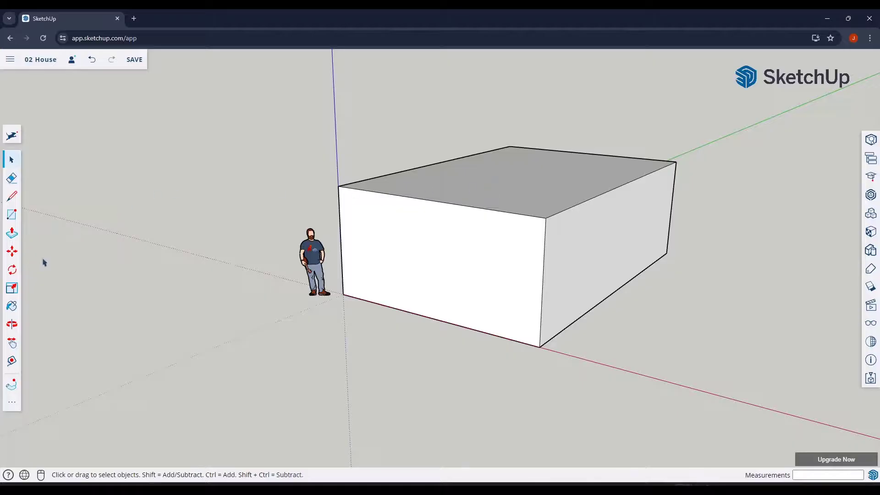
# - Place a 30-degree Protractor guide rising from the front wall's upper corner farthest from the origin, measured off the top edge
pyautogui.click(12, 401)
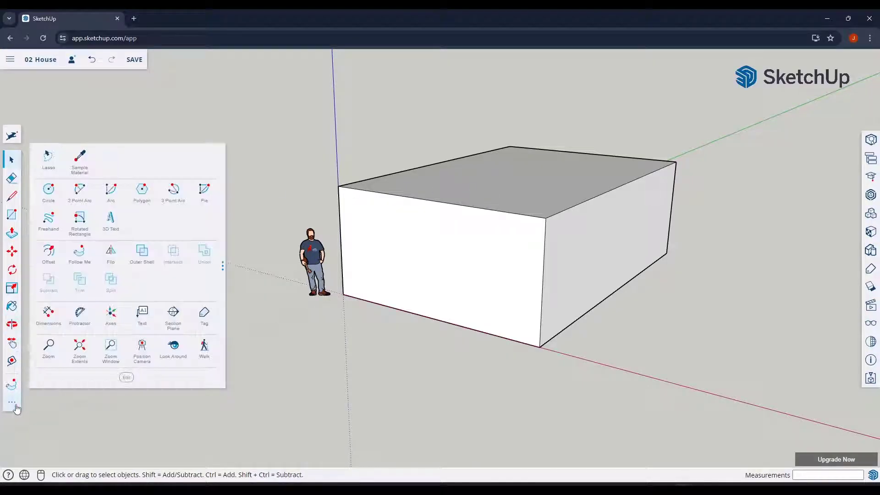
pyautogui.click(80, 316)
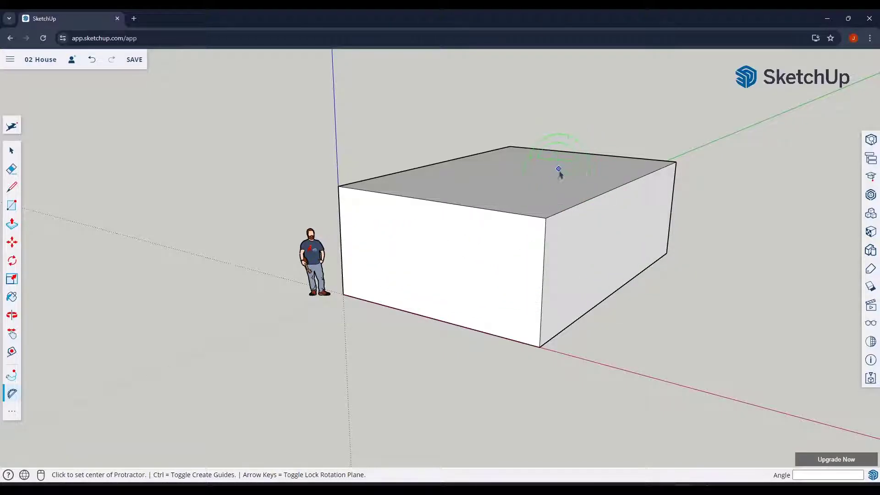
pyautogui.click(545, 218)
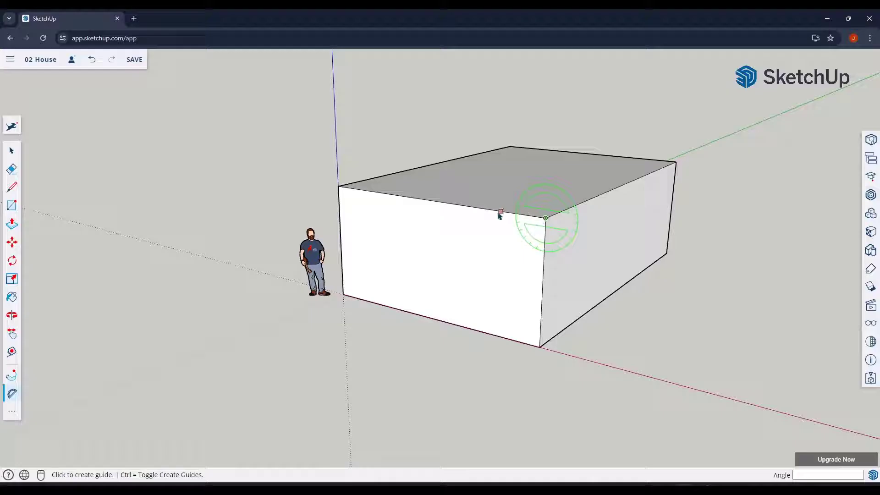
pyautogui.click(431, 200)
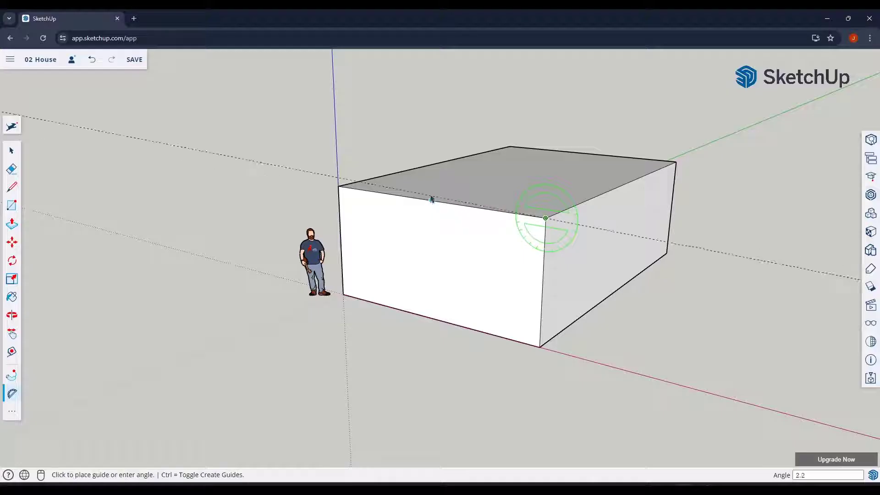
pyautogui.click(426, 123)
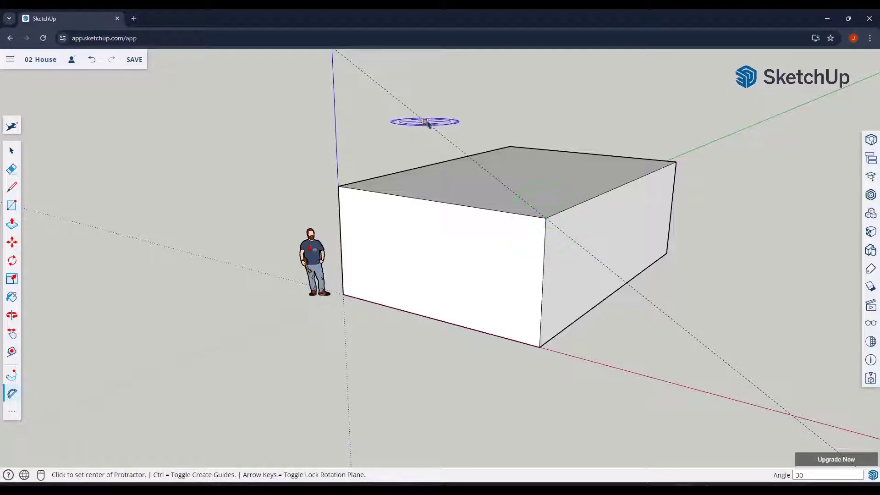
# - Place a matching 30-degree Protractor guide from the front wall's upper corner directly above the origin
pyautogui.click(338, 186)
pyautogui.click(405, 197)
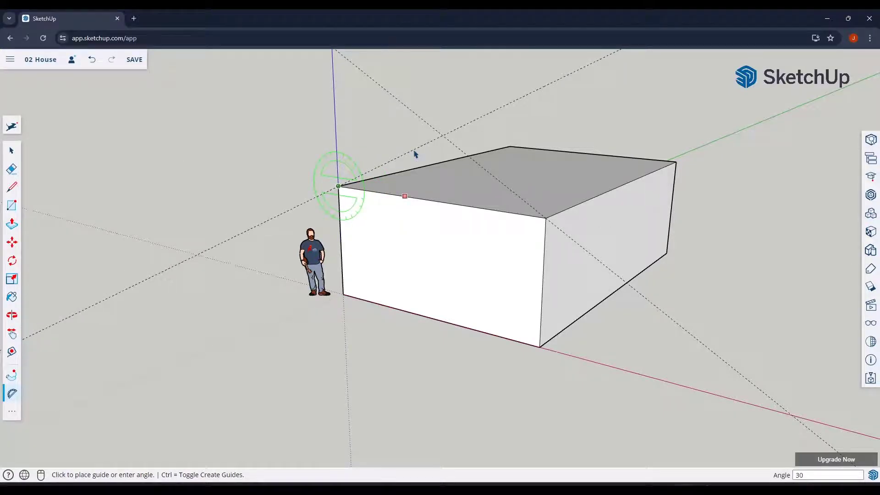
pyautogui.press('Return')
pyautogui.press('space')
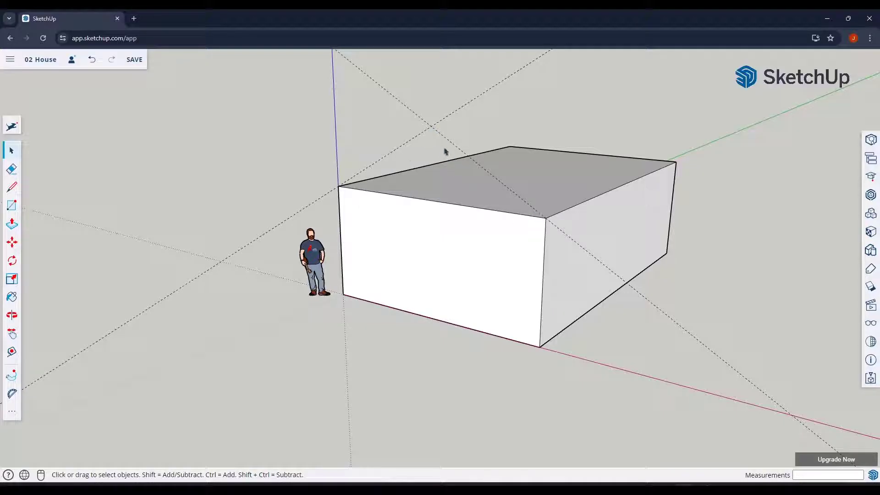
# - Draw the gable triangle with lines from the corner above the origin to the guide intersection and down to the opposite upper corner
pyautogui.moveTo(444, 151); pyautogui.dragTo(453, 163, button='middle')
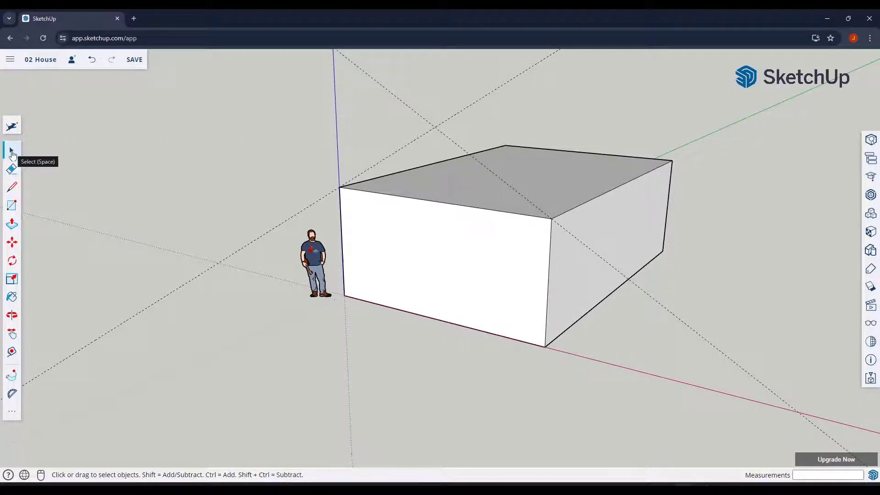
pyautogui.click(12, 186)
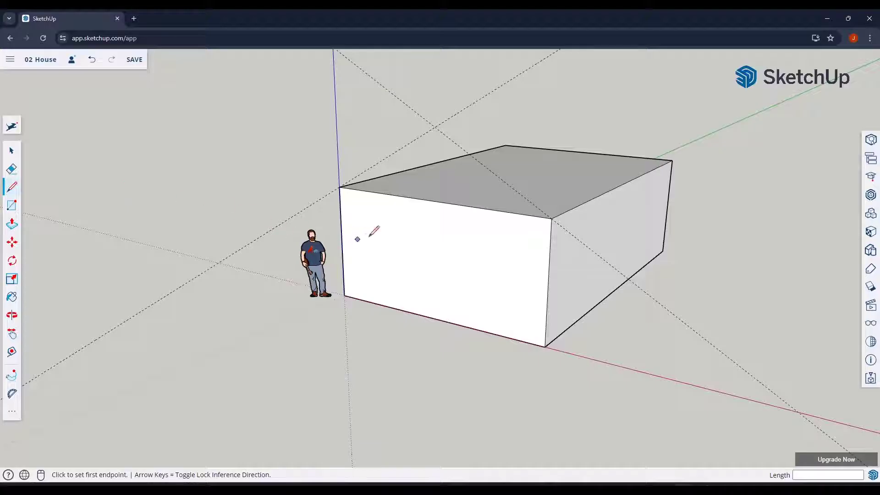
pyautogui.press('space')
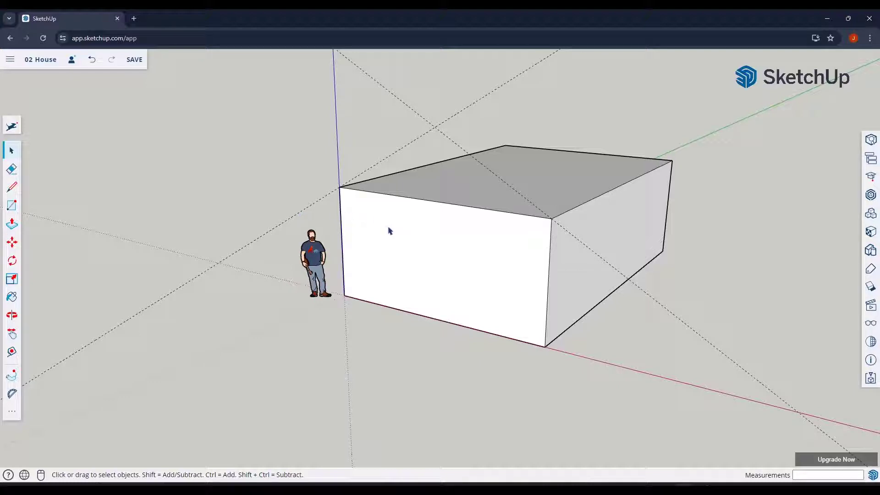
pyautogui.press('l')
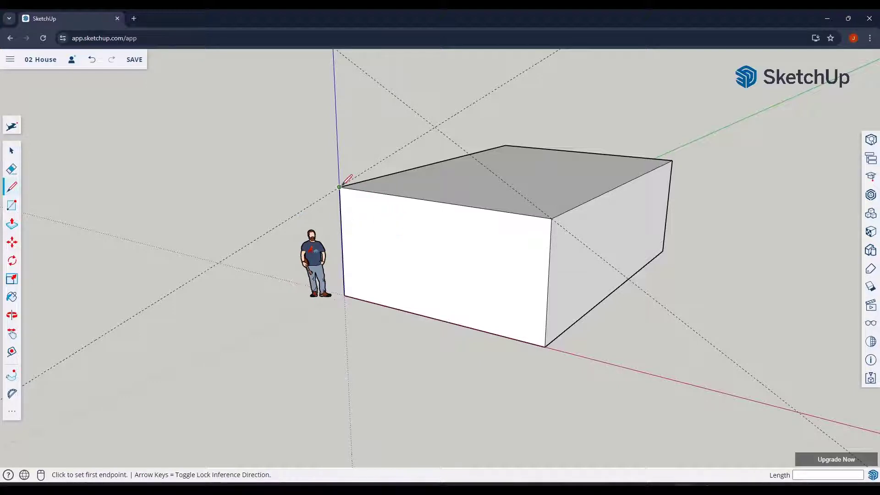
pyautogui.click(339, 187)
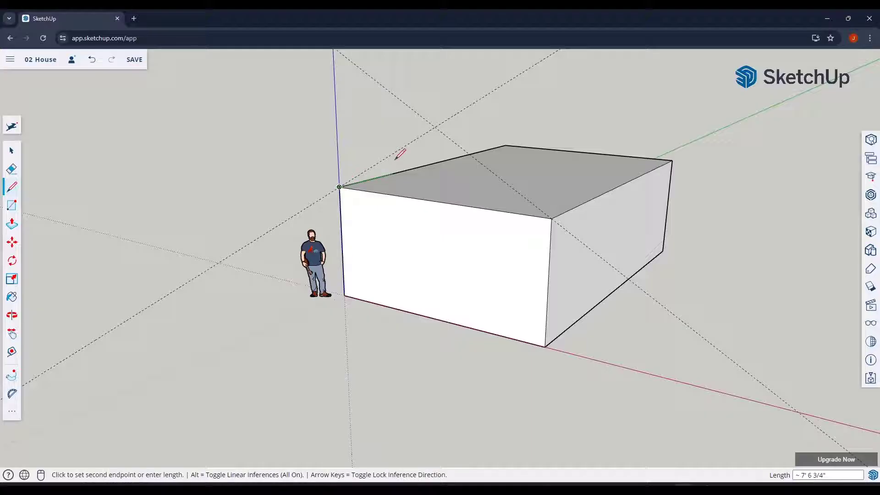
pyautogui.click(435, 127)
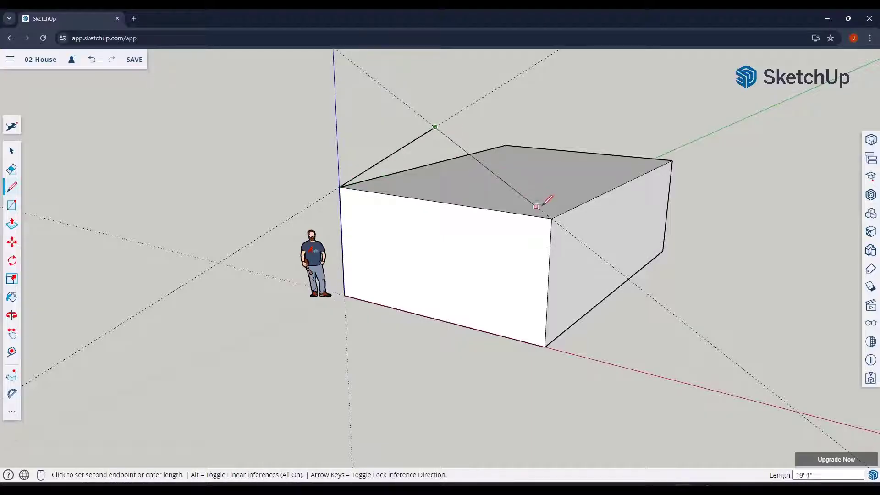
pyautogui.click(552, 219)
pyautogui.press('space')
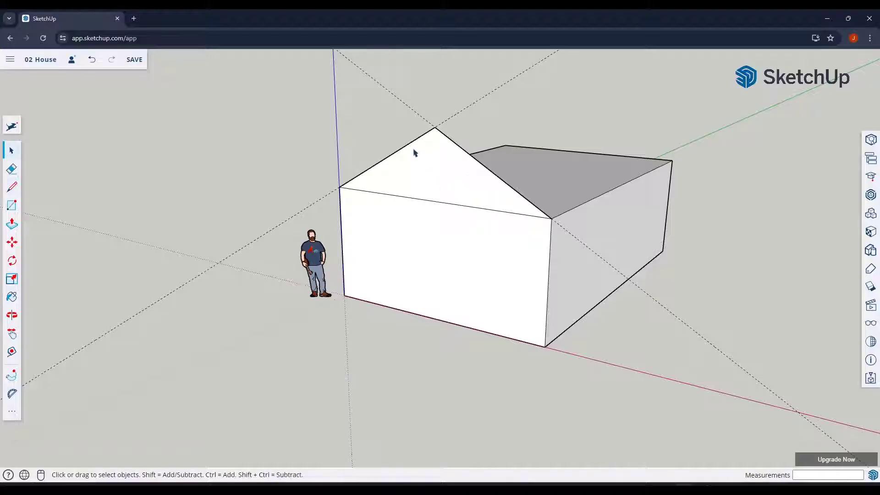
# - Erase both angled guide lines around the gable
pyautogui.press('o')
pyautogui.moveTo(609, 197); pyautogui.dragTo(641, 176)
pyautogui.press('space')
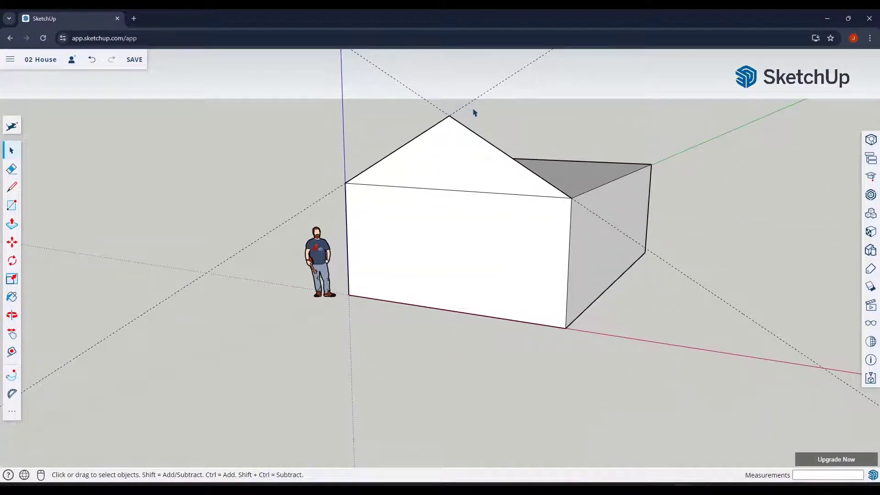
pyautogui.press('e')
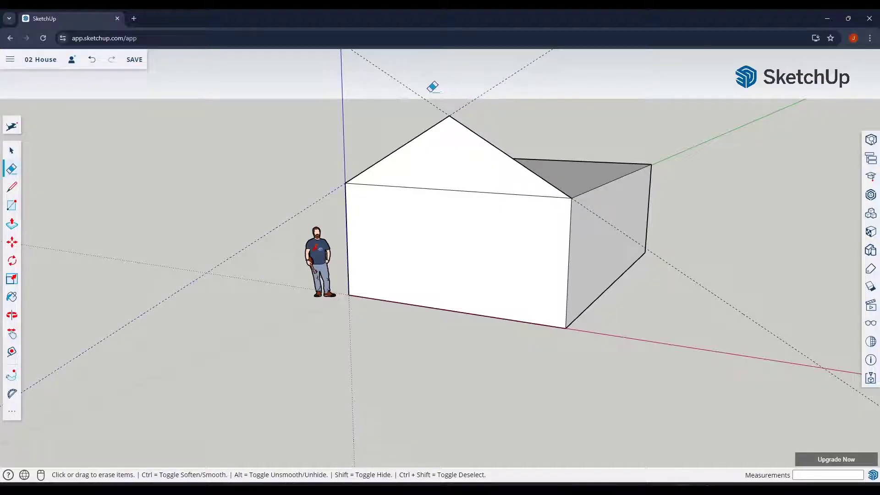
# - Push/Pull the gable triangle back to the far end of the house to form the solid roof
pyautogui.press('o')
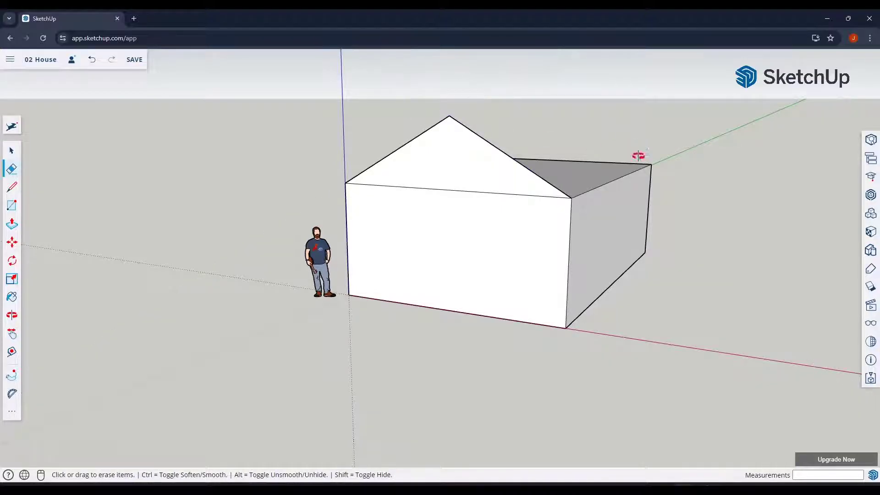
pyautogui.moveTo(637, 156); pyautogui.dragTo(566, 168)
pyautogui.press('space')
pyautogui.moveTo(483, 182); pyautogui.dragTo(489, 193, button='middle')
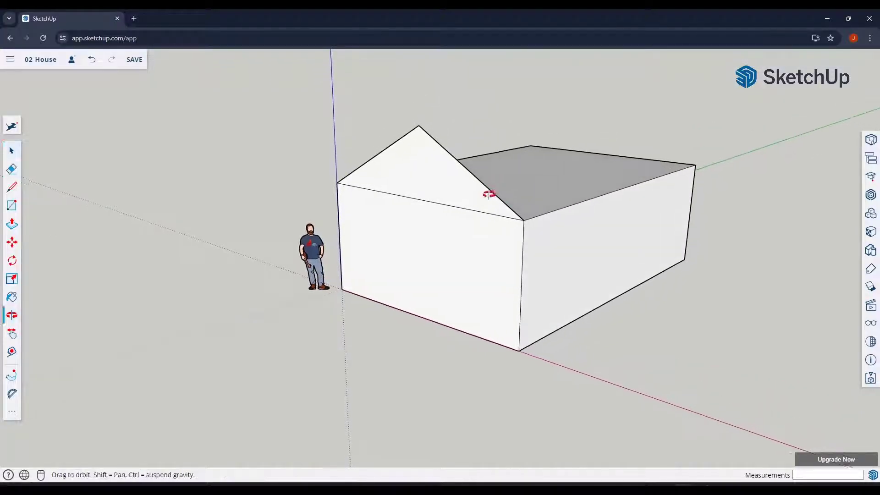
pyautogui.press('p')
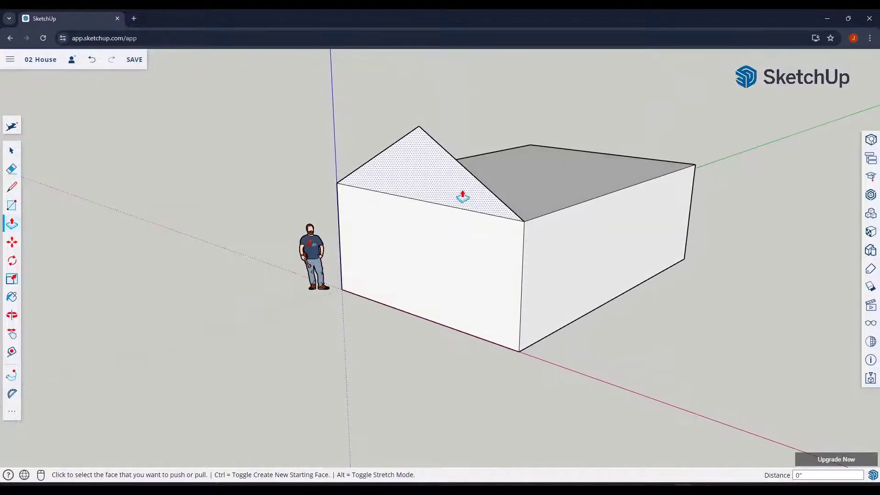
pyautogui.click(437, 195)
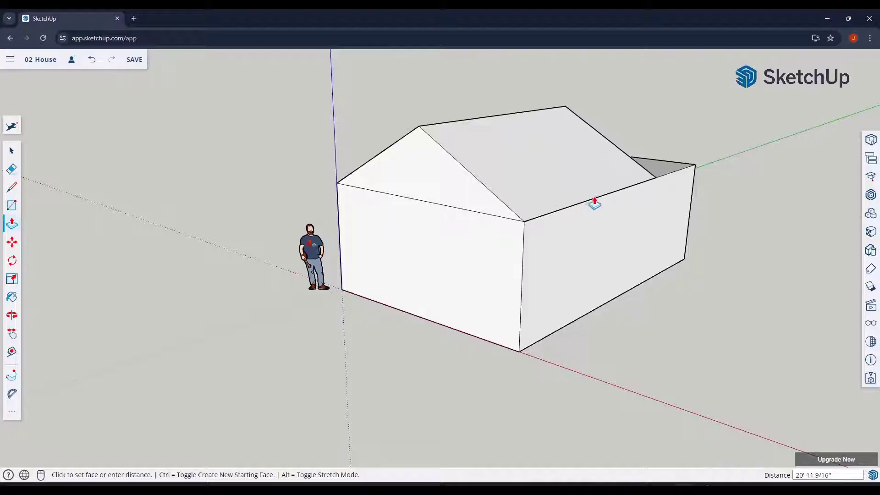
pyautogui.click(695, 164)
pyautogui.moveTo(504, 223); pyautogui.dragTo(550, 182, button='middle')
pyautogui.press('space')
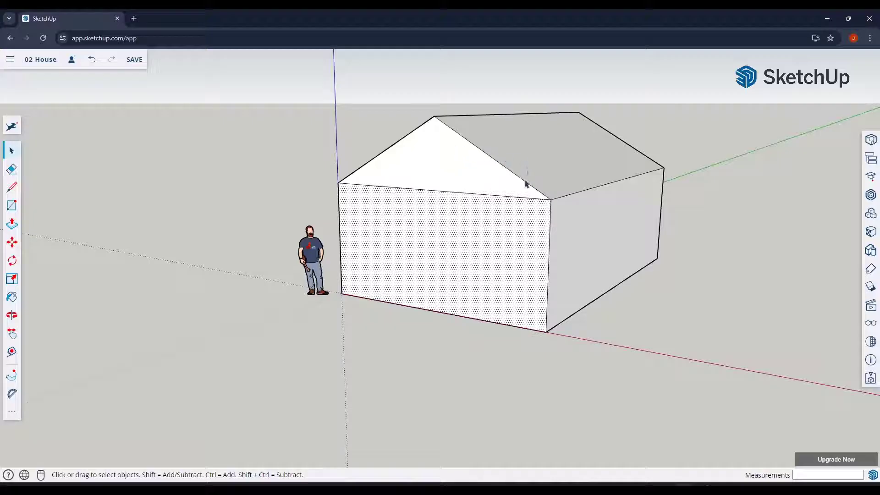
# - Offset the front gable triangle's outline outward by 4"
pyautogui.moveTo(525, 186); pyautogui.dragTo(484, 180, button='middle')
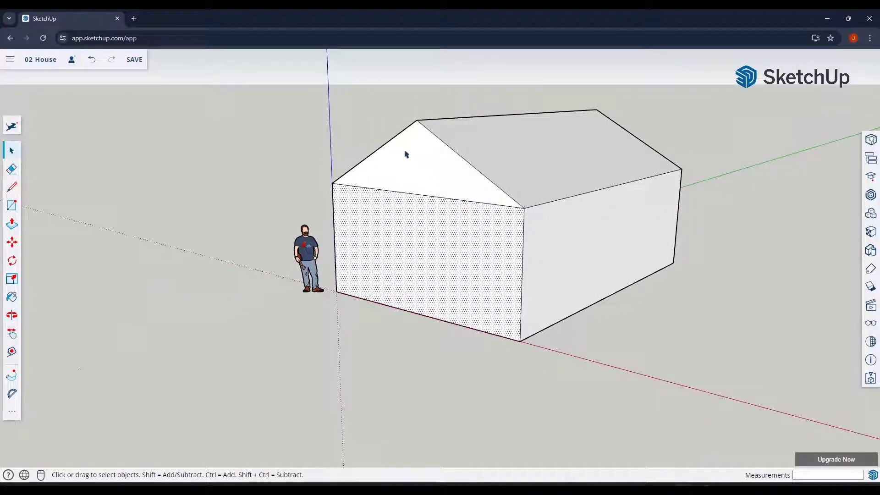
pyautogui.click(358, 143)
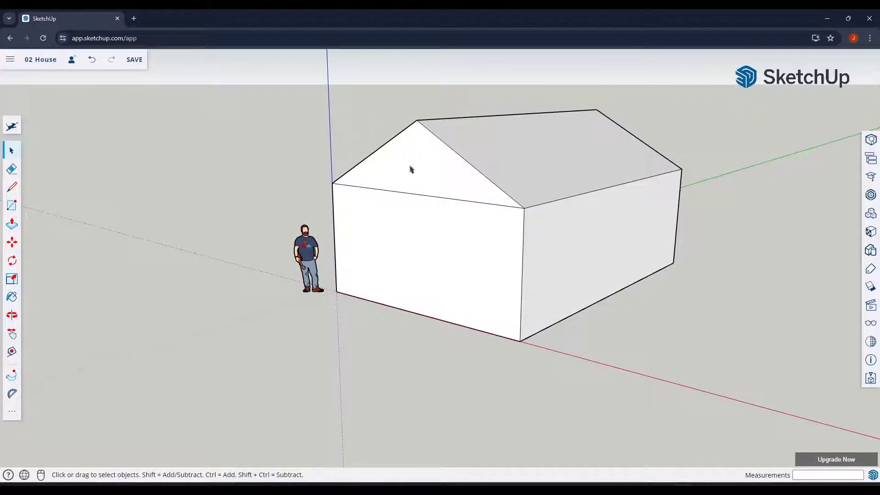
pyautogui.press('f')
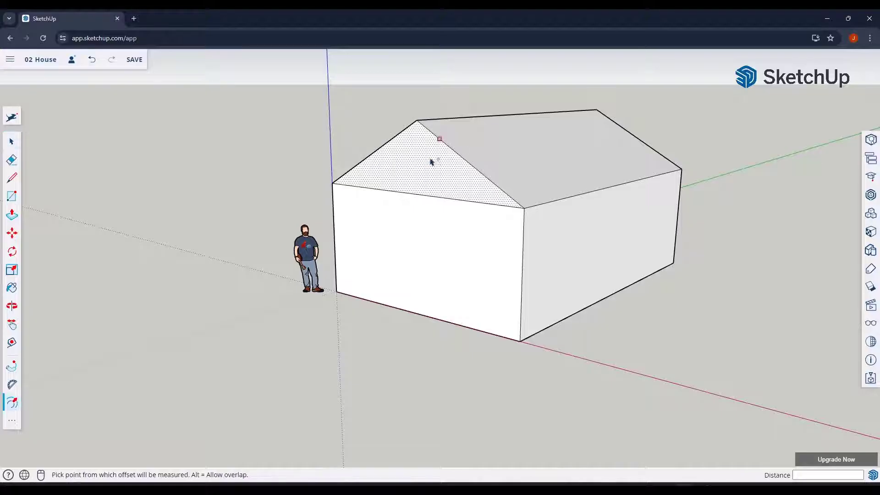
pyautogui.click(13, 426)
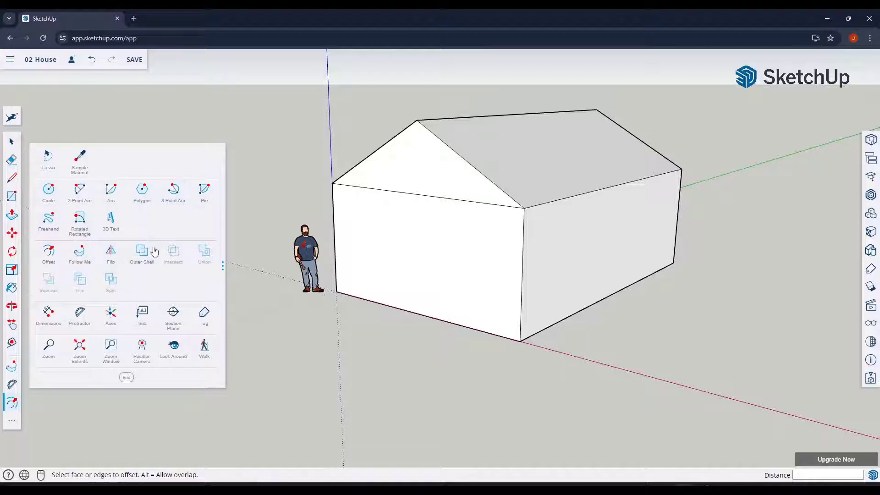
pyautogui.click(48, 252)
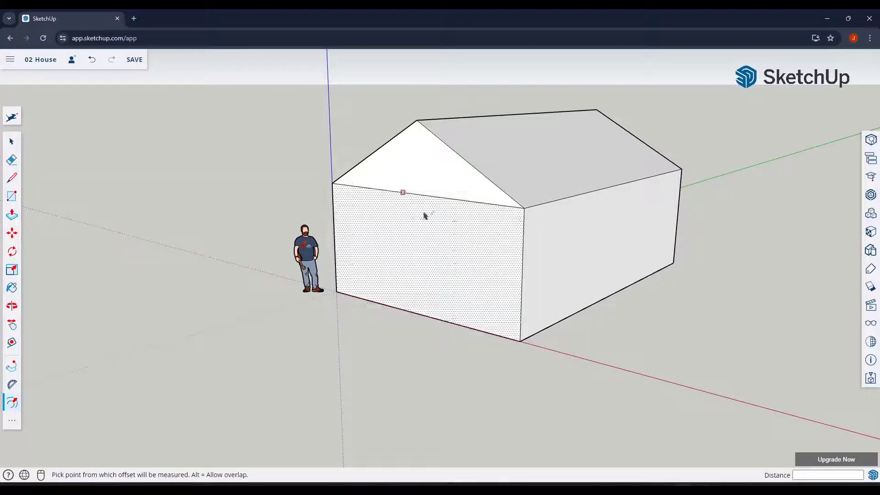
pyautogui.click(439, 151)
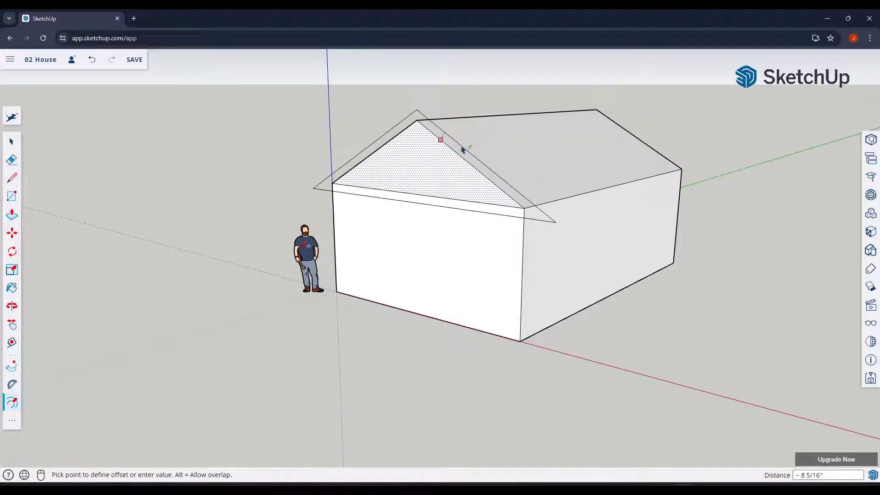
pyautogui.press('Return')
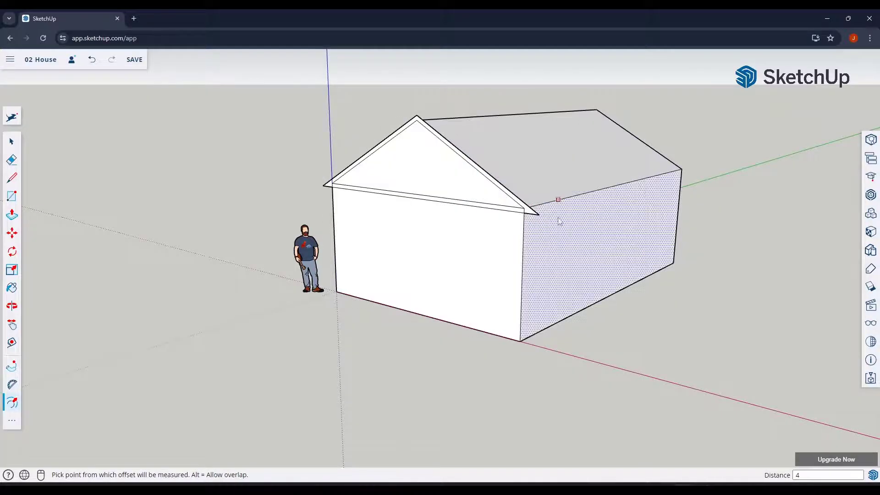
# - Erase the lower offset line that runs across the front wall below the gable
pyautogui.press('space')
pyautogui.scroll(5, 533, 213)
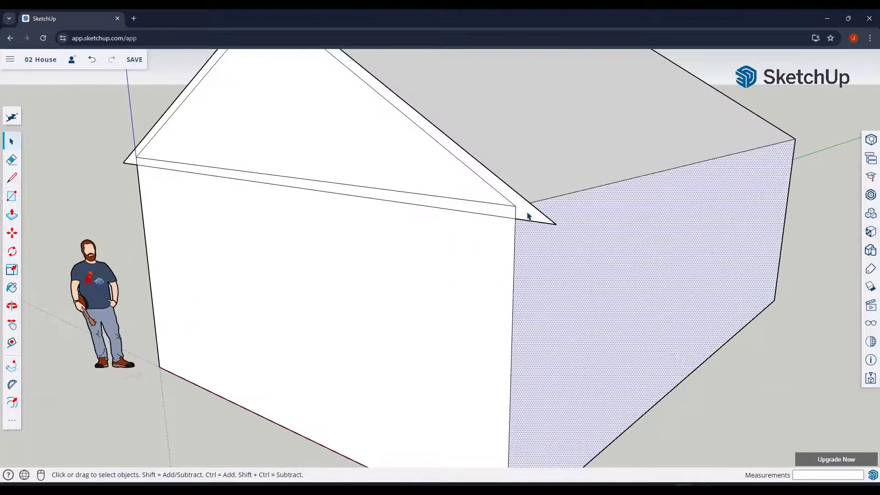
pyautogui.click(527, 214)
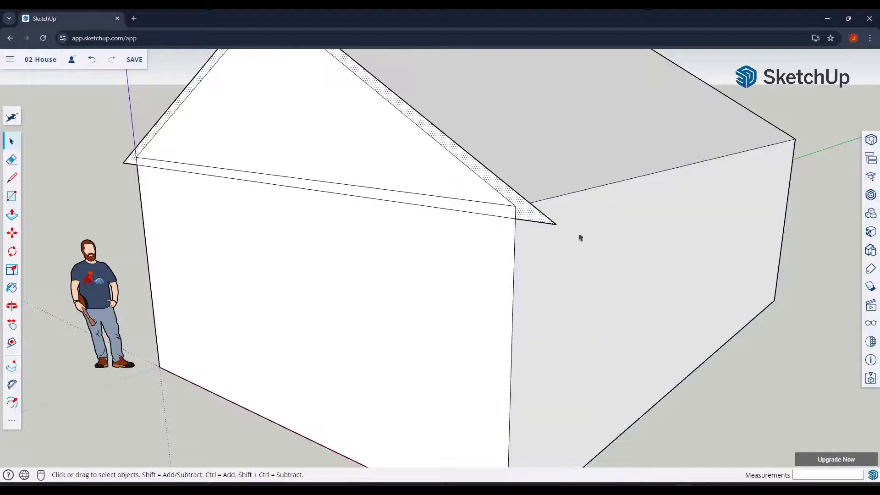
pyautogui.scroll(-4, 525, 226)
pyautogui.scroll(1, 477, 191)
pyautogui.scroll(-2, 485, 180)
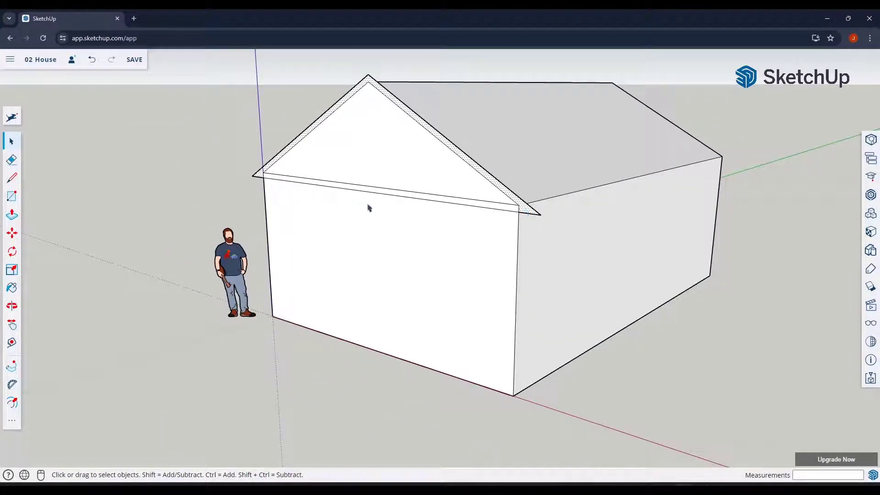
pyautogui.press('e')
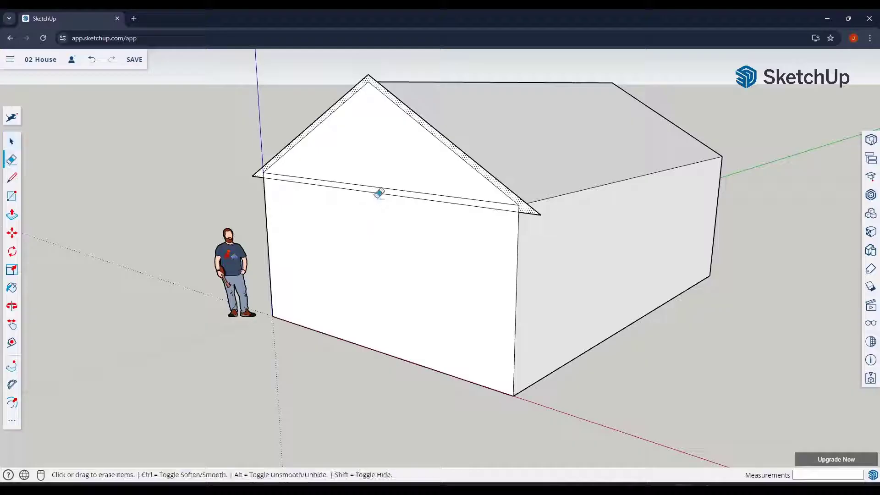
pyautogui.click(379, 192)
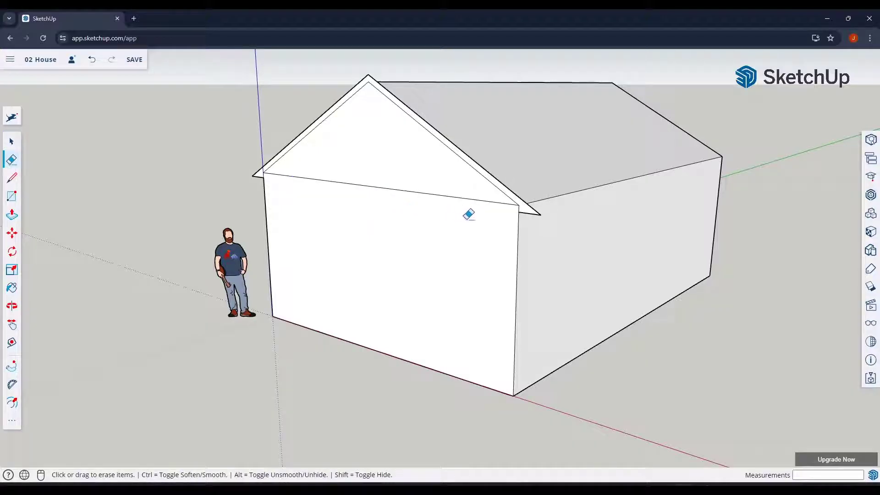
pyautogui.scroll(2, 504, 227)
pyautogui.press('space')
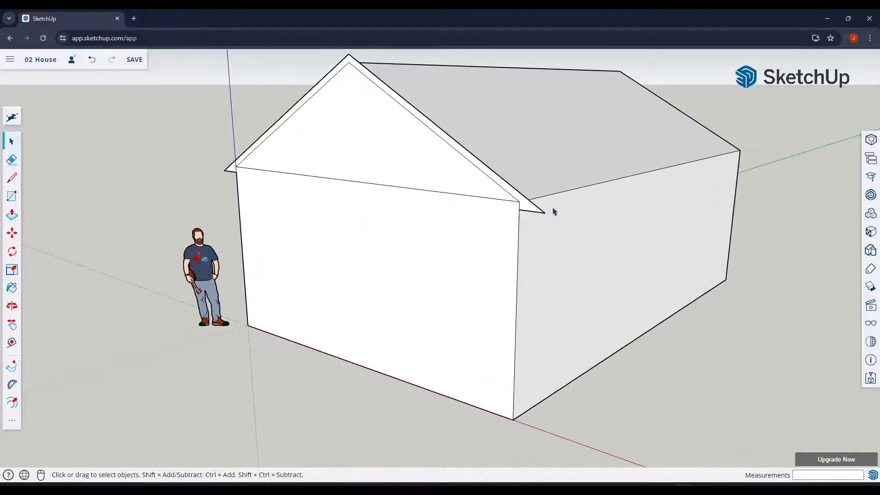
pyautogui.scroll(3, 548, 213)
pyautogui.press('l')
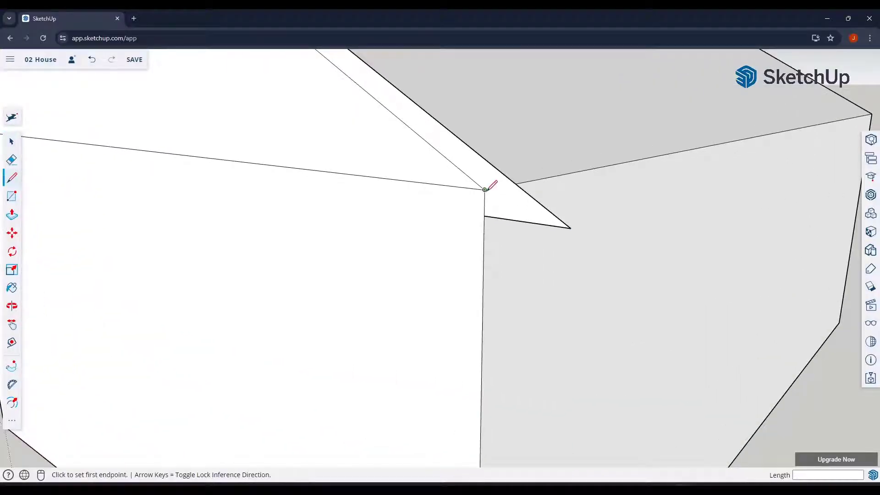
pyautogui.click(485, 189)
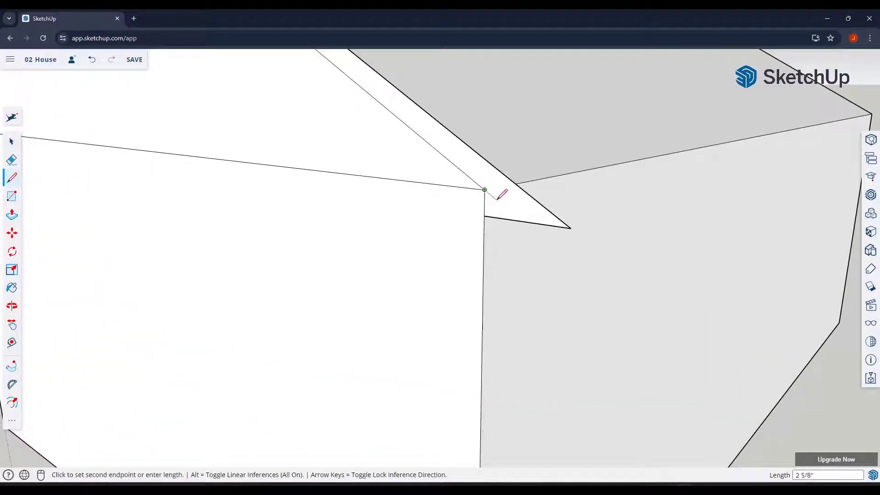
pyautogui.press('space')
# - At the front wall corner away from the origin, extend the inner gable slope 8" to the offset's lower edge, then draw a vertical line up to the outer slope
pyautogui.scroll(3, 535, 181)
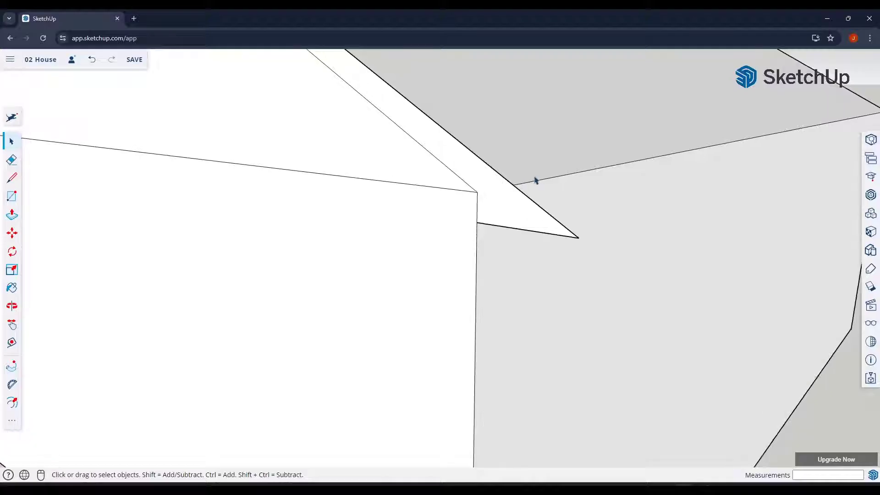
pyautogui.scroll(1, 534, 181)
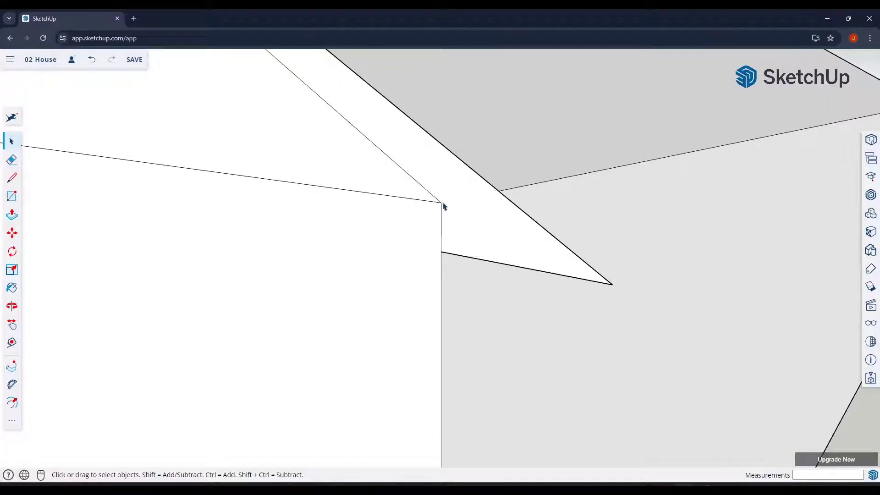
pyautogui.press('l')
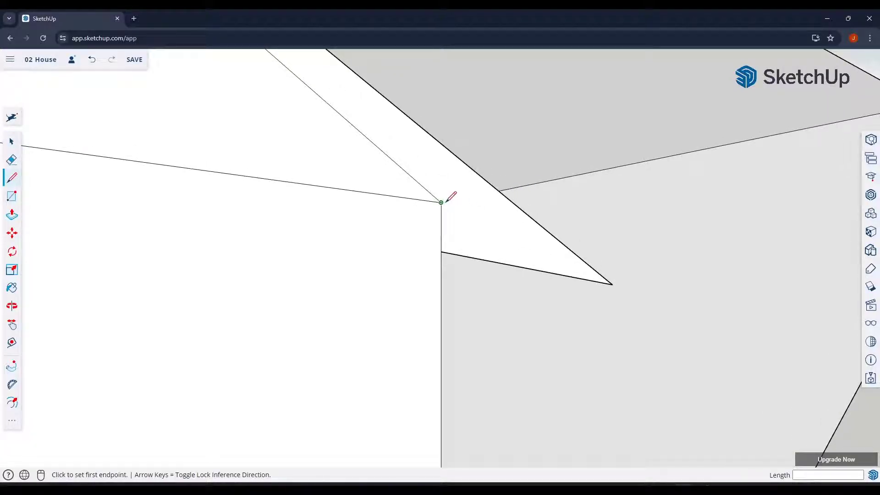
pyautogui.click(441, 202)
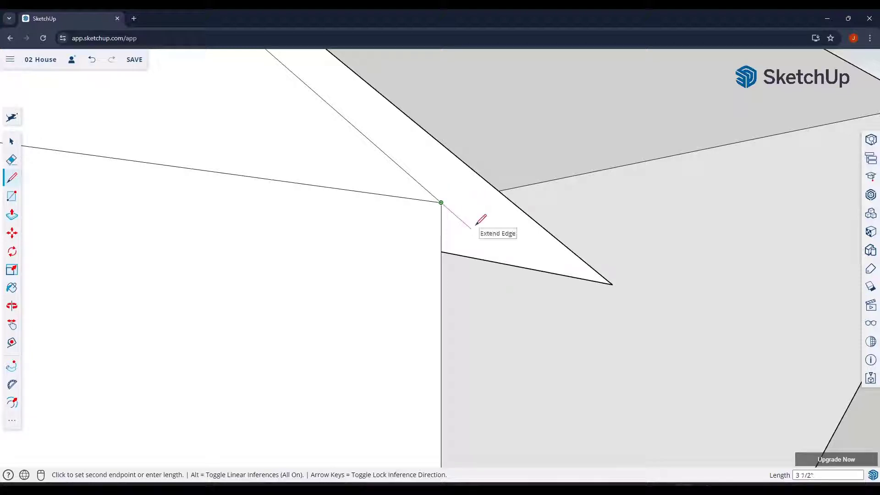
pyautogui.click(515, 266)
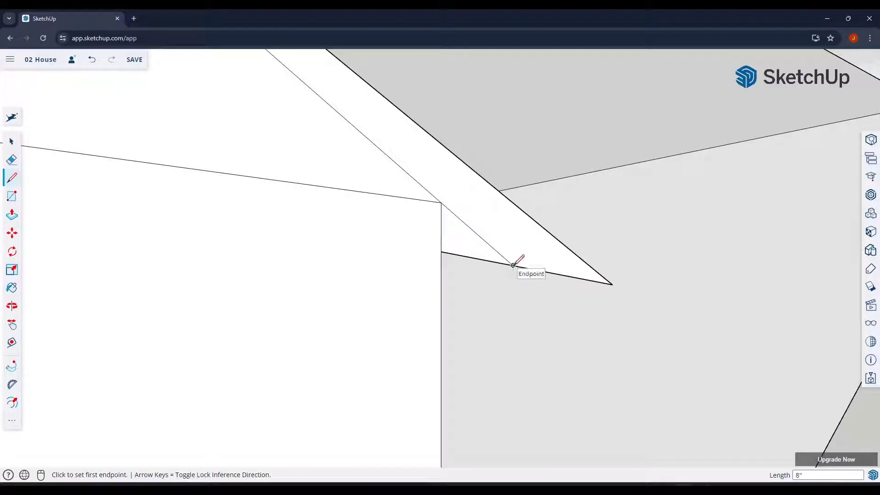
pyautogui.click(513, 266)
pyautogui.click(514, 204)
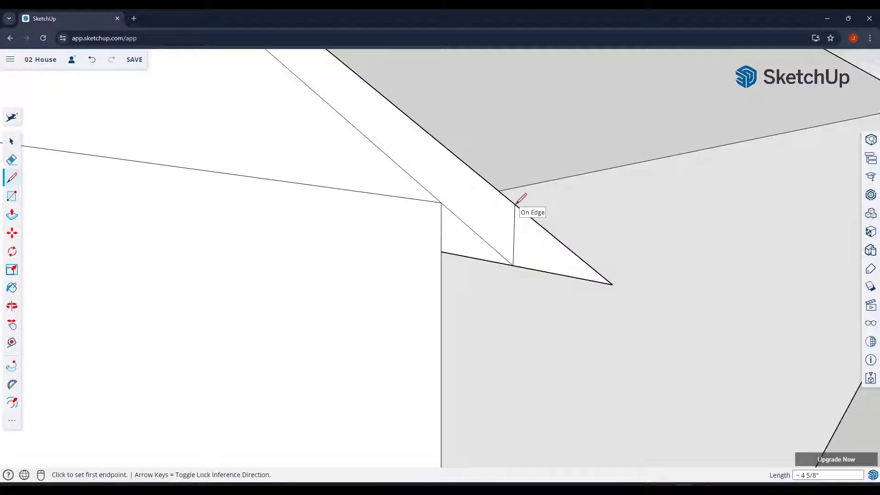
# - Erase the surplus lower edge and pointed tip of the offset outside the new eave profile at that corner
pyautogui.scroll(-2, 525, 273)
pyautogui.press('e')
pyautogui.click(504, 261)
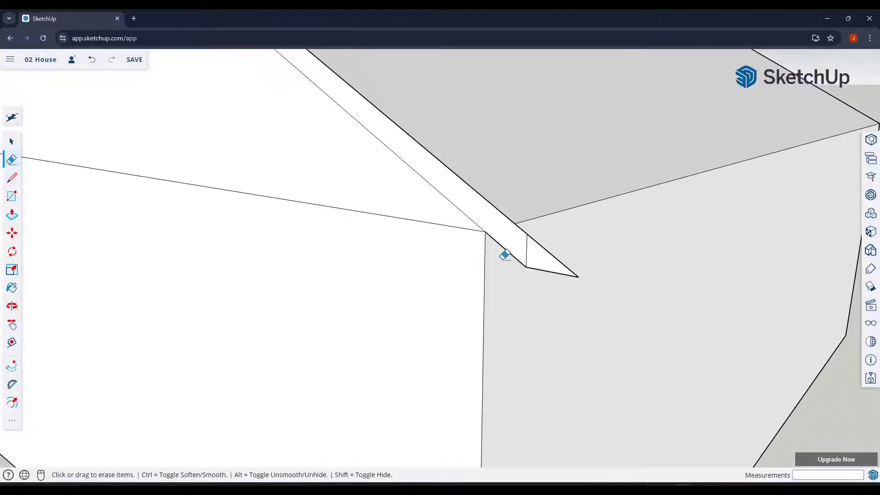
pyautogui.moveTo(543, 280); pyautogui.dragTo(559, 235)
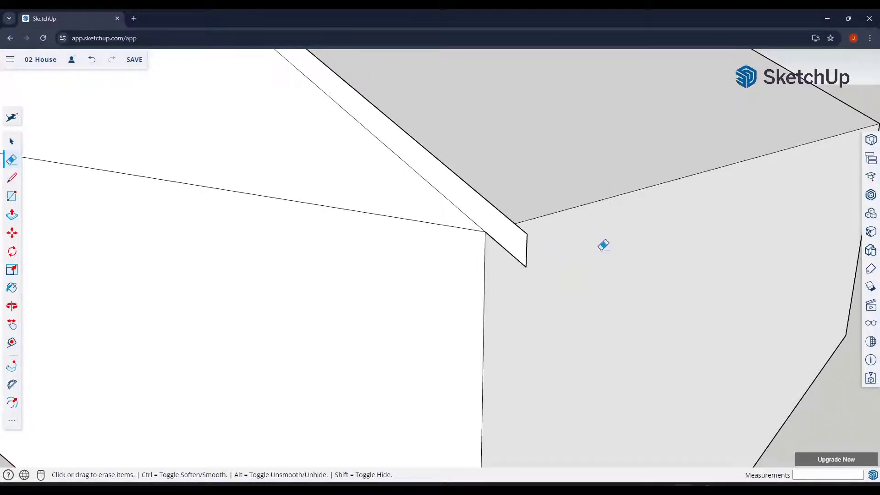
# - At the front corner above the origin, extend the inner slope 8" to the offset's lower edge and draw a vertical line up to the outer slope
pyautogui.scroll(-6, 603, 246)
pyautogui.scroll(5, 310, 192)
pyautogui.press('space')
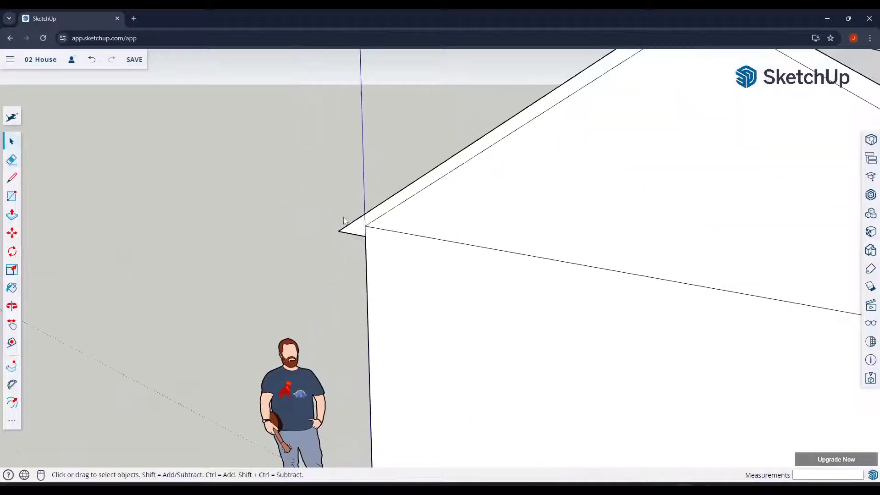
pyautogui.scroll(1, 345, 220)
pyautogui.press('l')
pyautogui.click(386, 229)
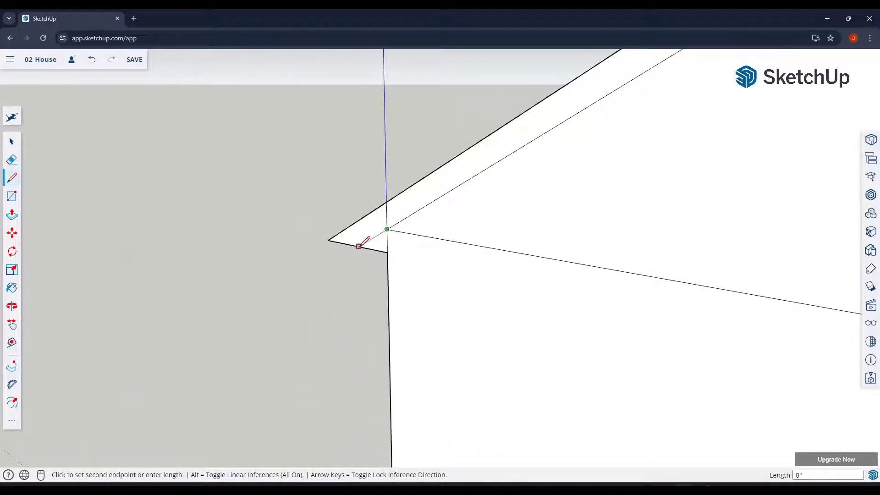
pyautogui.click(358, 246)
pyautogui.click(358, 246)
pyautogui.click(358, 221)
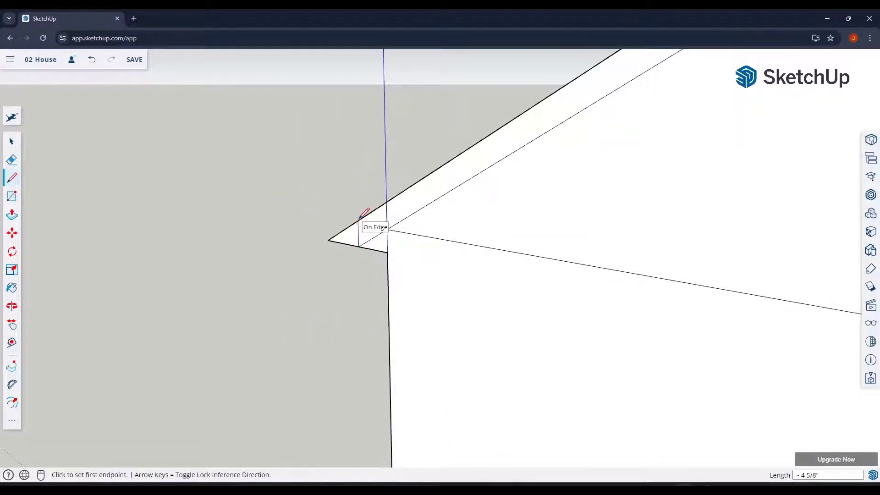
# - Erase the pointed tip and surplus lower edge of the offset at the corner above the origin
pyautogui.press('e')
pyautogui.moveTo(344, 226); pyautogui.dragTo(378, 264)
pyautogui.scroll(-5, 362, 242)
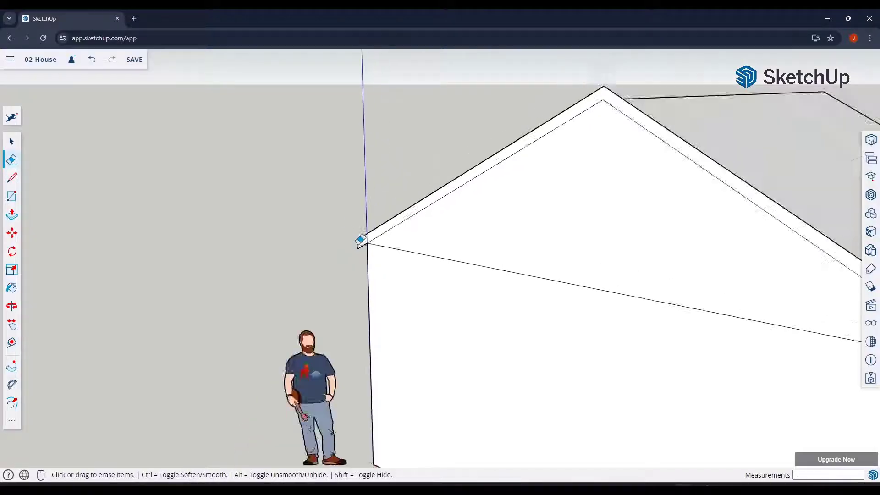
pyautogui.moveTo(517, 255)
pyautogui.mouseDown(button='middle')
pyautogui.moveTo(476, 240)
pyautogui.moveTo(511, 236)
pyautogui.mouseUp(button='middle')
pyautogui.press('space')
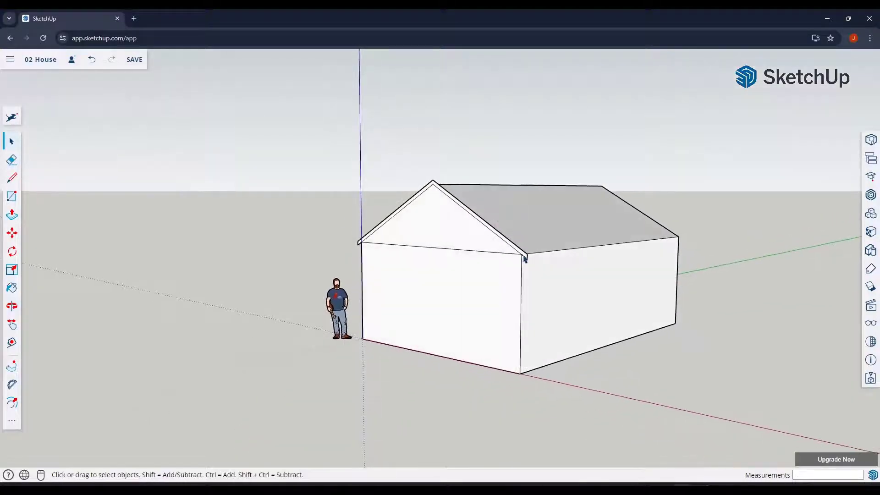
pyautogui.scroll(3, 525, 257)
pyautogui.press('p')
pyautogui.press('space')
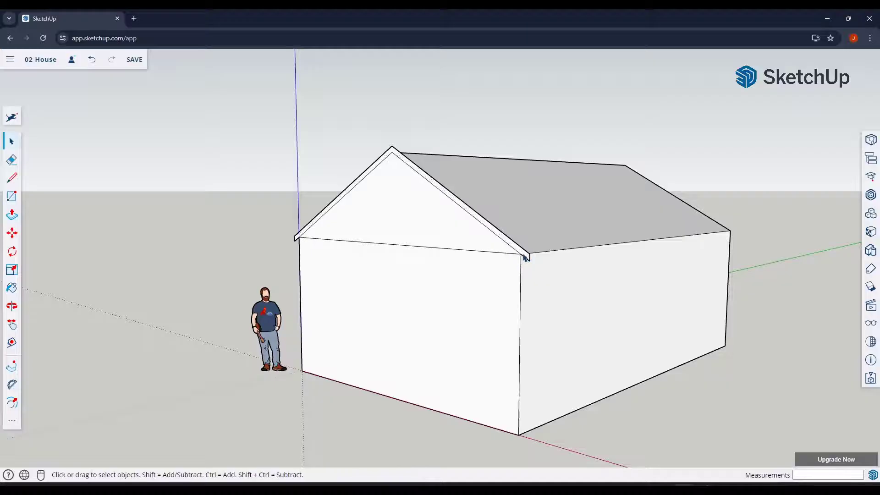
pyautogui.scroll(2, 524, 257)
pyautogui.click(524, 258)
pyautogui.scroll(-2, 524, 258)
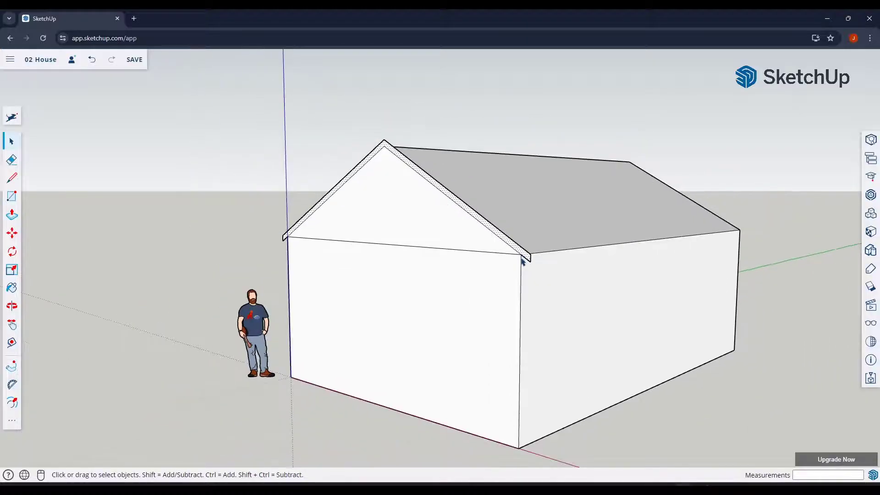
pyautogui.press('p')
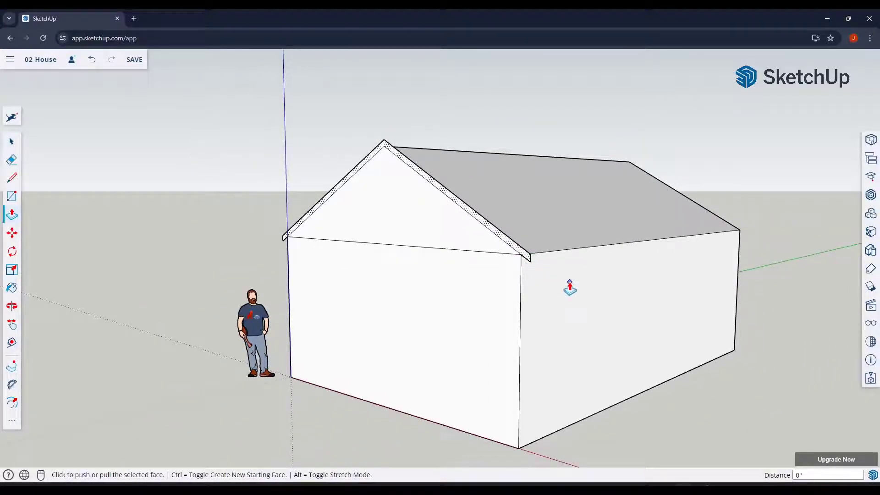
pyautogui.moveTo(663, 289)
pyautogui.mouseDown(button='middle')
pyautogui.moveTo(481, 292)
pyautogui.moveTo(651, 288)
pyautogui.mouseUp(button='middle')
pyautogui.click(524, 260)
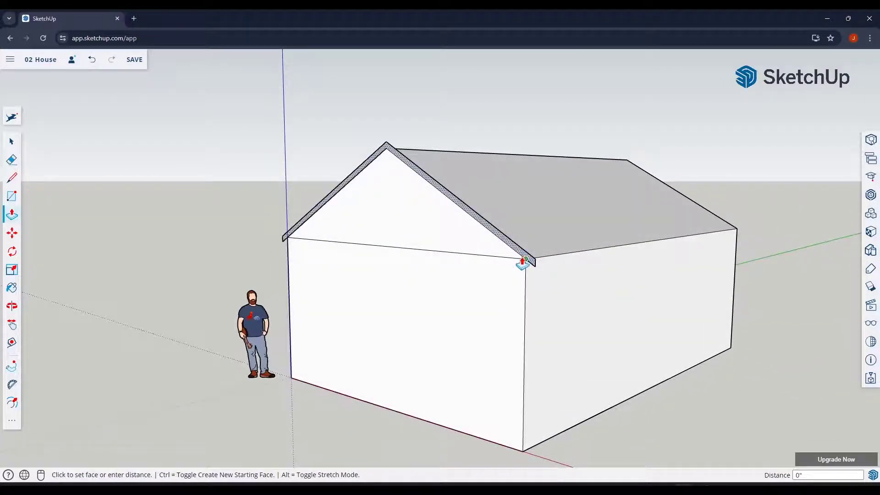
pyautogui.press('space')
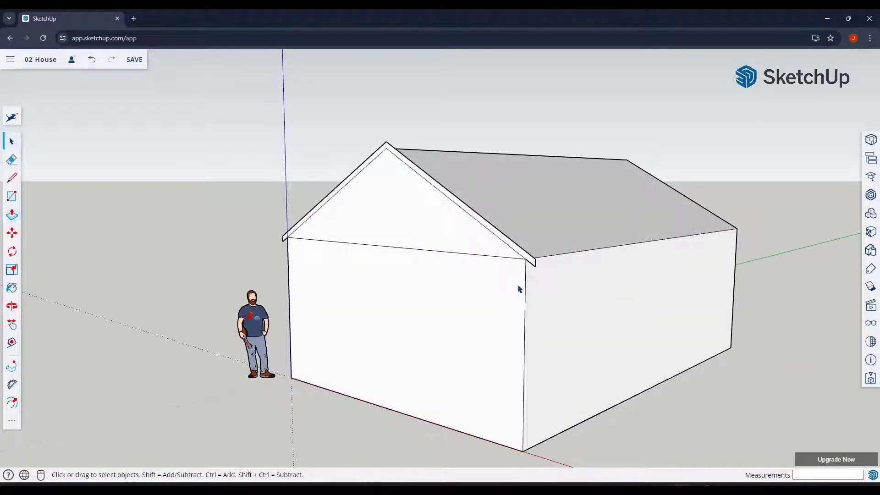
# - Push/Pull the front roof trim face outward 1' to form the front overhang
pyautogui.press('p')
pyautogui.click(527, 262)
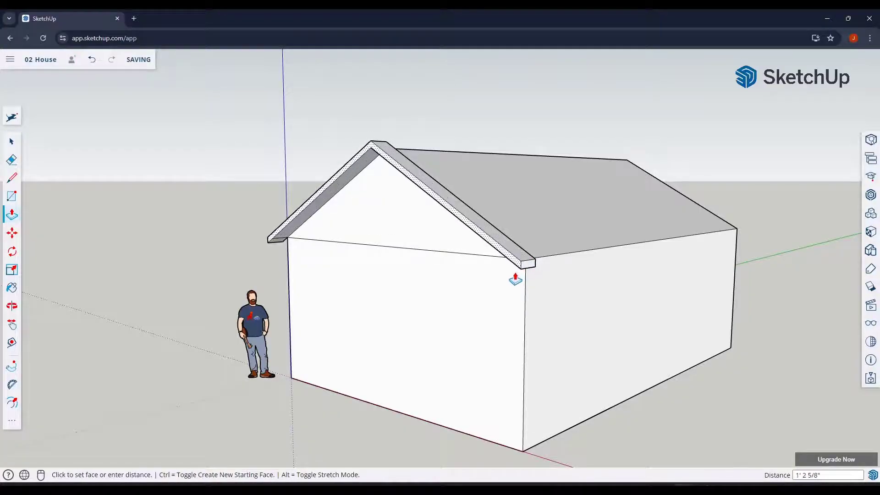
pyautogui.press('Return')
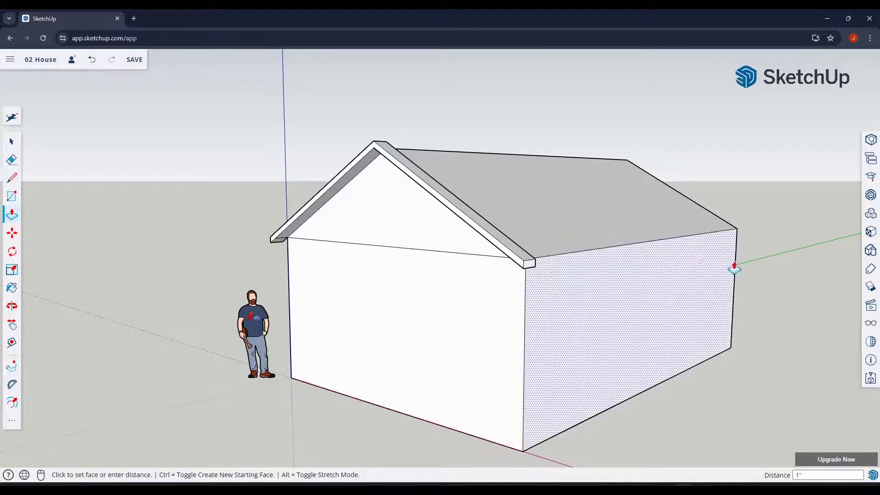
# - Push/Pull the back face of the roof trim 30' along the house to the rear wall
pyautogui.press('o')
pyautogui.moveTo(734, 260); pyautogui.dragTo(300, 256)
pyautogui.press('p')
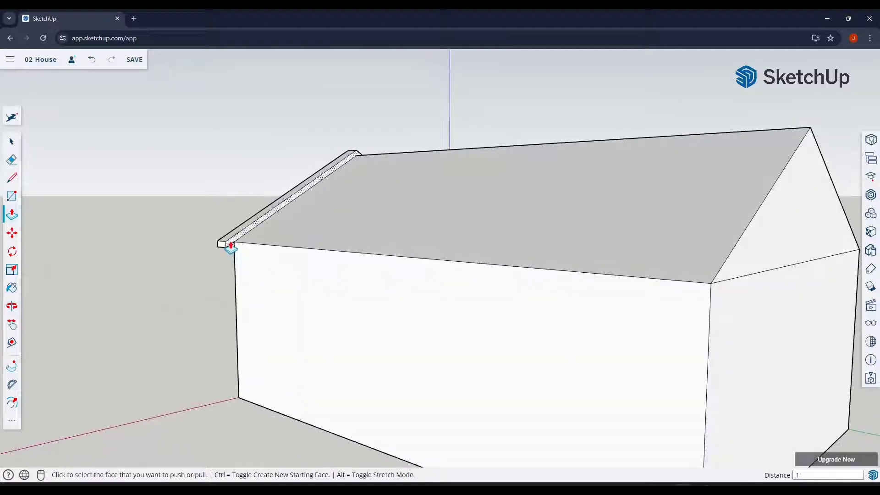
pyautogui.click(230, 246)
pyautogui.scroll(-5, 308, 287)
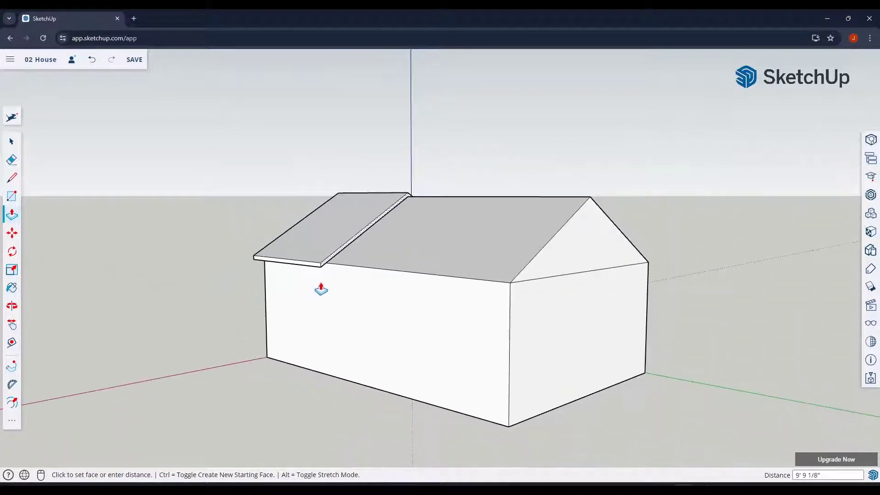
pyautogui.click(458, 315)
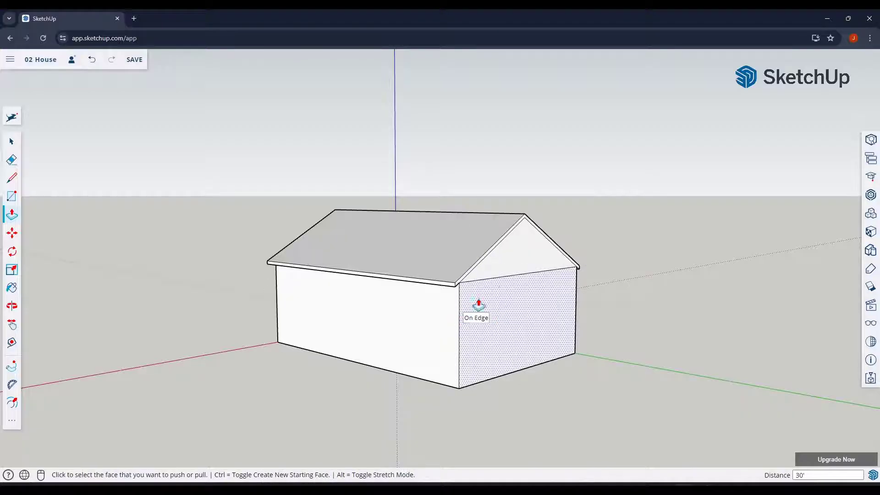
# - Push/Pull the roof profile's rear face outward 12" to form the back overhang
pyautogui.scroll(3, 478, 305)
pyautogui.click(444, 276)
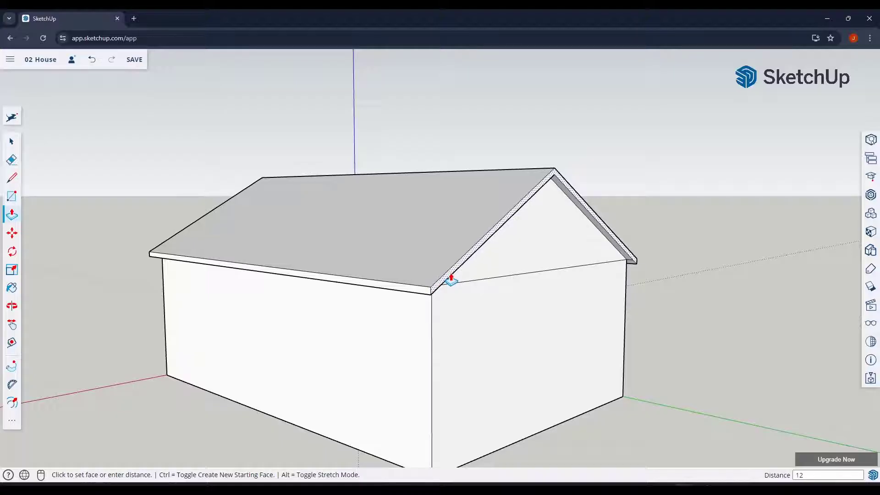
pyautogui.press('Return')
# - Erase the leftover edges on the underside of the rear overhang at both back corners of the house
pyautogui.scroll(5, 627, 281)
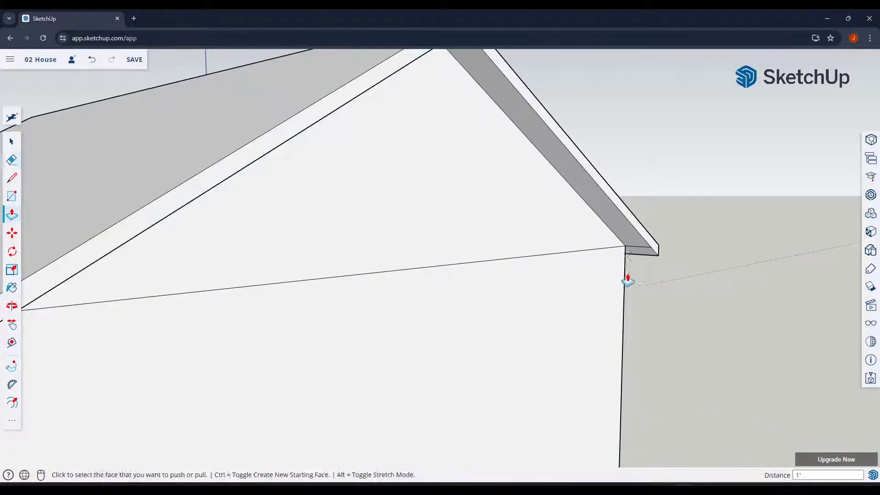
pyautogui.press('e')
pyautogui.click(635, 247)
pyautogui.scroll(-5, 672, 254)
pyautogui.moveTo(604, 273); pyautogui.dragTo(290, 235, button='middle')
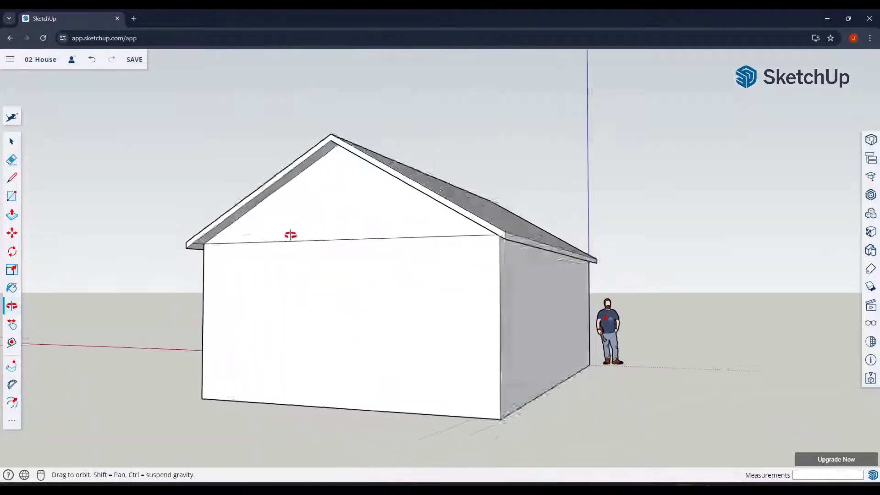
pyautogui.scroll(4, 225, 239)
pyautogui.click(168, 249)
pyautogui.scroll(-6, 273, 265)
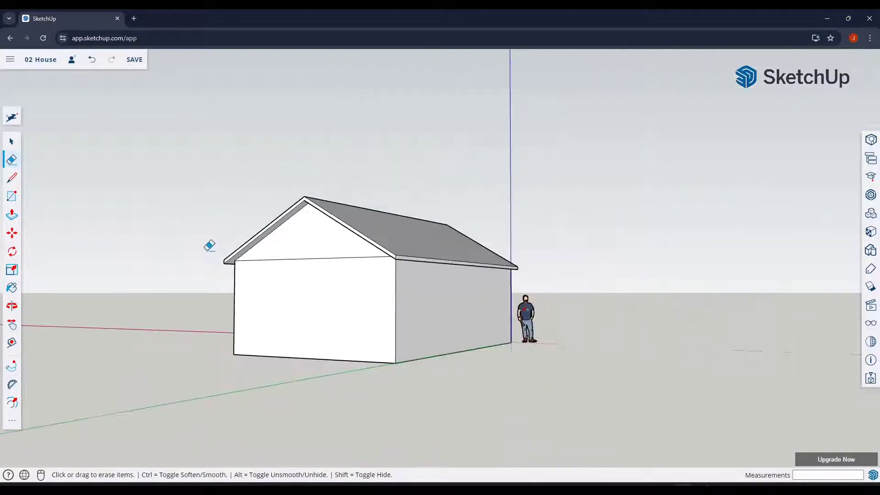
# - Erase the leftover edges under the front overhang and the horizontal lines separating the gables from the walls at both ends
pyautogui.moveTo(208, 246)
pyautogui.mouseDown(button='middle')
pyautogui.moveTo(631, 281)
pyautogui.moveTo(269, 276)
pyautogui.moveTo(571, 265)
pyautogui.moveTo(583, 252)
pyautogui.mouseUp(button='middle')
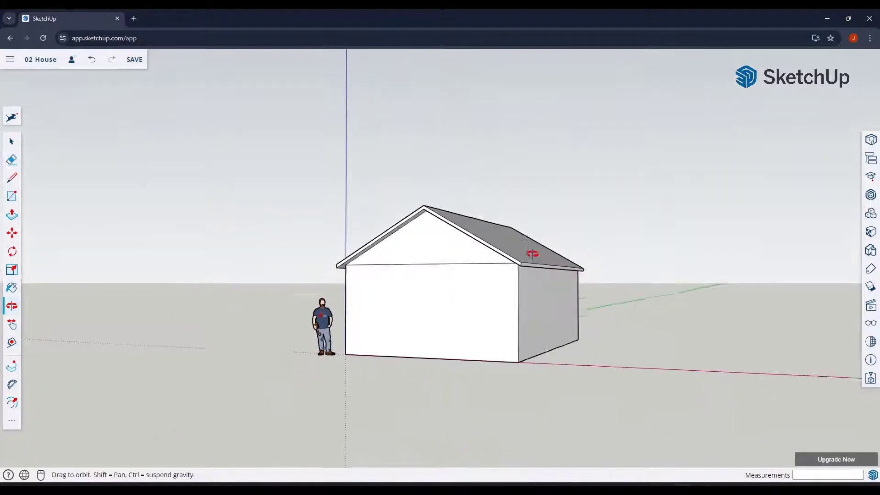
pyautogui.scroll(3, 458, 252)
pyautogui.moveTo(458, 251)
pyautogui.mouseDown(button='middle')
pyautogui.moveTo(492, 260)
pyautogui.moveTo(493, 269)
pyautogui.mouseUp(button='middle')
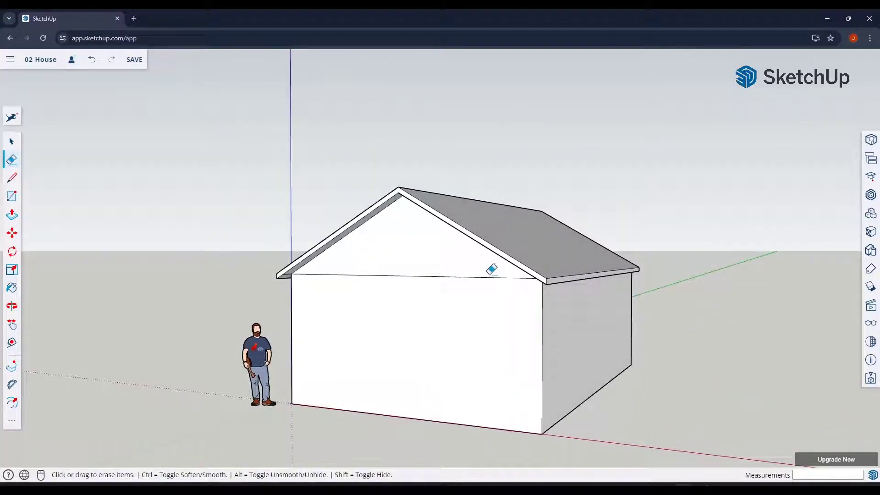
pyautogui.scroll(5, 287, 270)
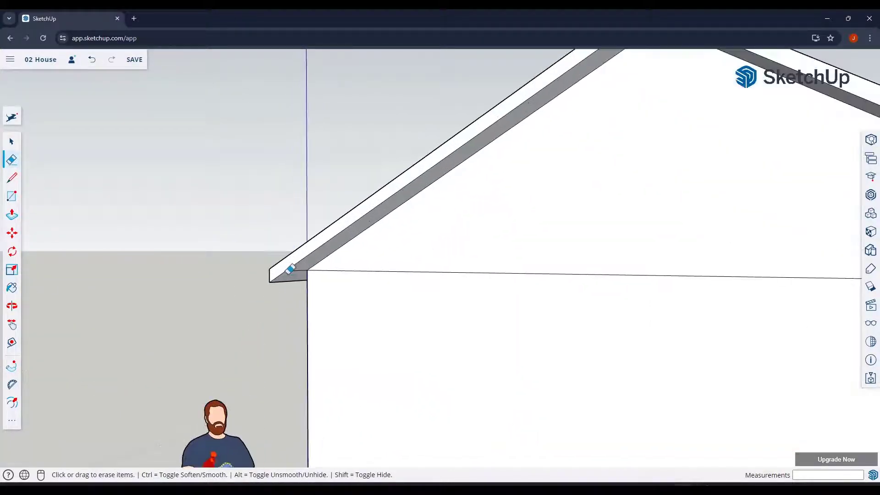
pyautogui.scroll(-8, 300, 265)
pyautogui.moveTo(520, 301)
pyautogui.mouseDown(button='middle')
pyautogui.moveTo(530, 310)
pyautogui.moveTo(465, 314)
pyautogui.mouseUp(button='middle')
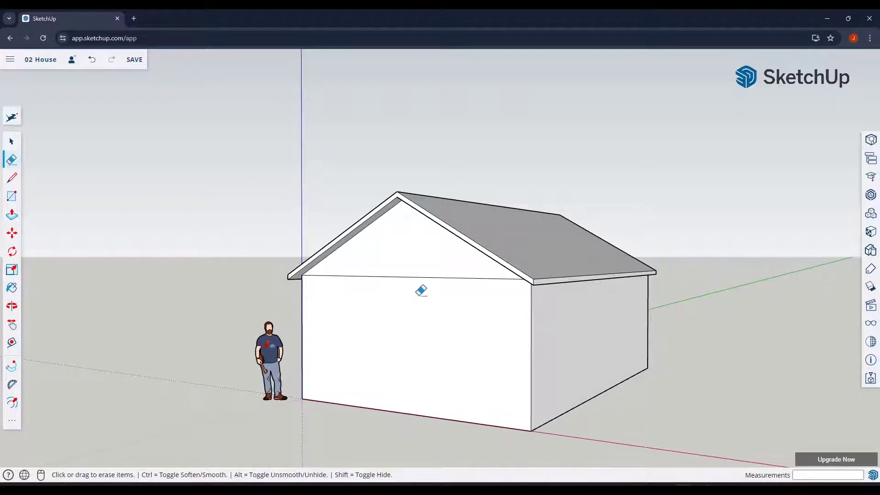
pyautogui.moveTo(725, 279)
pyautogui.mouseDown(button='middle')
pyautogui.moveTo(675, 293)
pyautogui.moveTo(222, 269)
pyautogui.moveTo(532, 301)
pyautogui.mouseUp(button='middle')
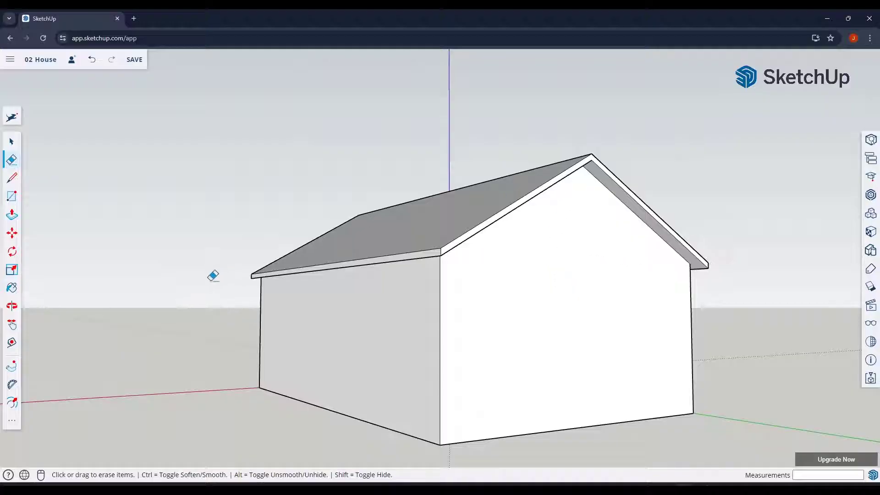
pyautogui.moveTo(213, 275)
pyautogui.mouseDown(button='middle')
pyautogui.moveTo(609, 367)
pyautogui.moveTo(493, 342)
pyautogui.moveTo(497, 311)
pyautogui.moveTo(348, 358)
pyautogui.mouseUp(button='middle')
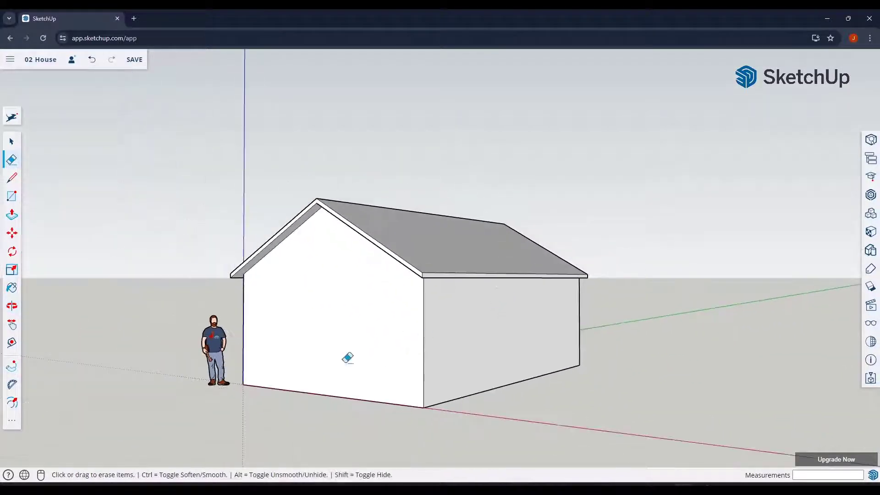
# - Select the side wall and the front gable wall in turn to check that each is a single face
pyautogui.scroll(3, 256, 360)
pyautogui.press('space')
pyautogui.click(323, 321)
pyautogui.click(530, 320)
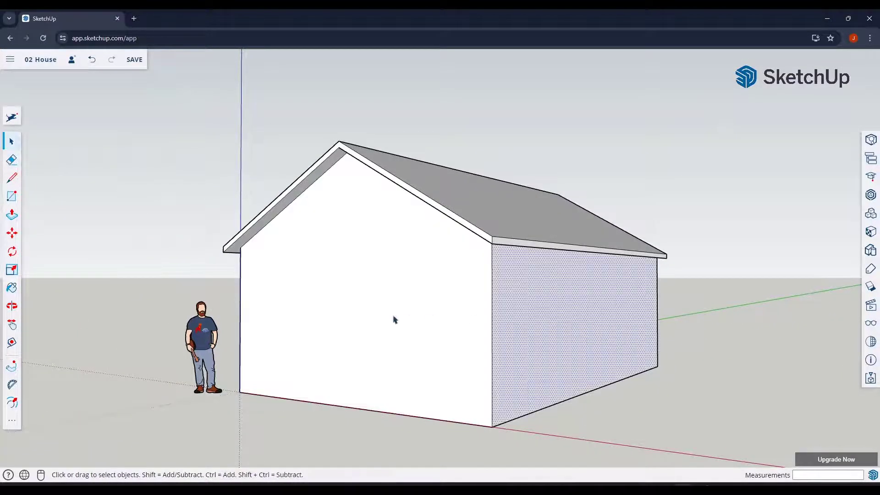
pyautogui.click(436, 302)
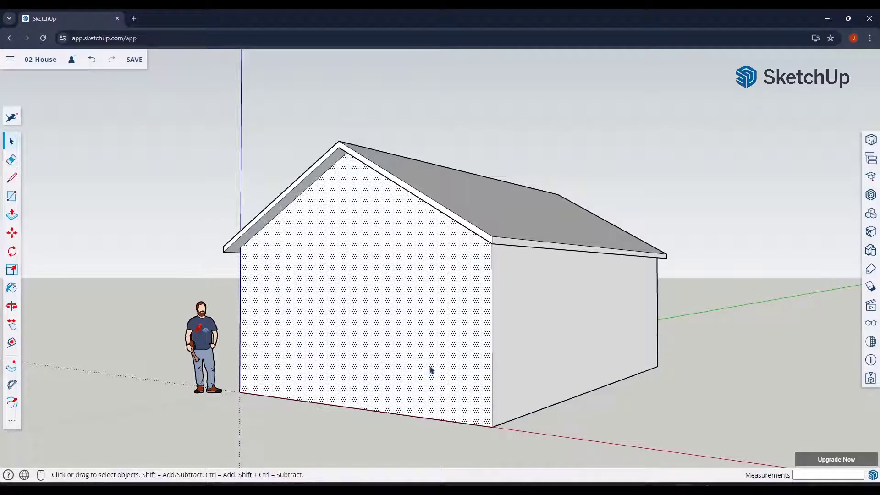
pyautogui.moveTo(448, 364); pyautogui.dragTo(482, 355, button='middle')
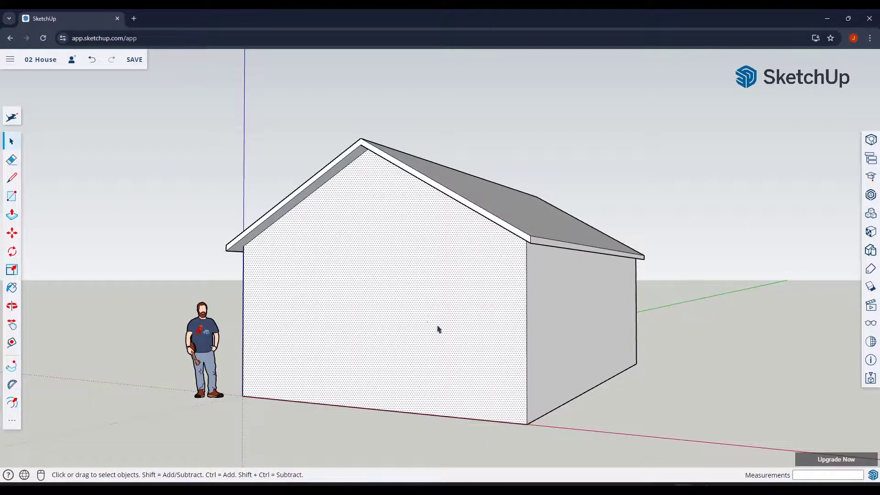
pyautogui.moveTo(438, 329); pyautogui.dragTo(400, 351, button='middle')
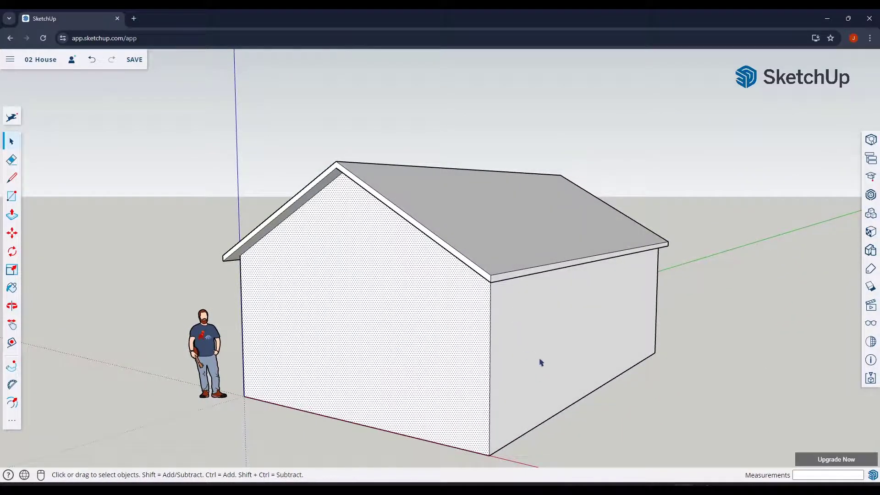
pyautogui.moveTo(540, 362); pyautogui.dragTo(564, 320, button='middle')
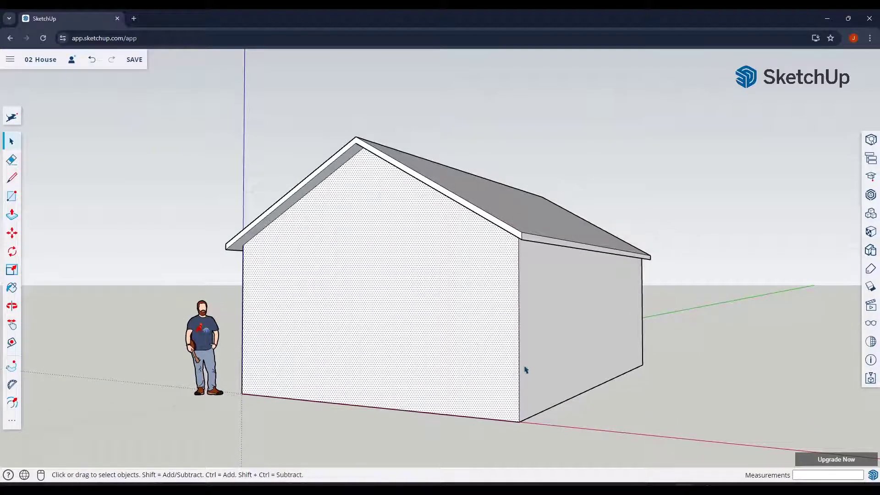
pyautogui.moveTo(557, 353); pyautogui.dragTo(533, 354, button='middle')
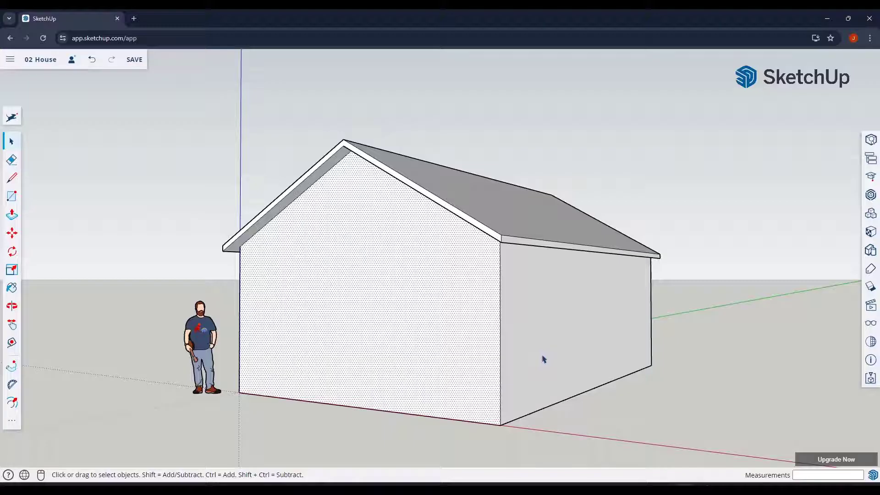
pyautogui.click(12, 344)
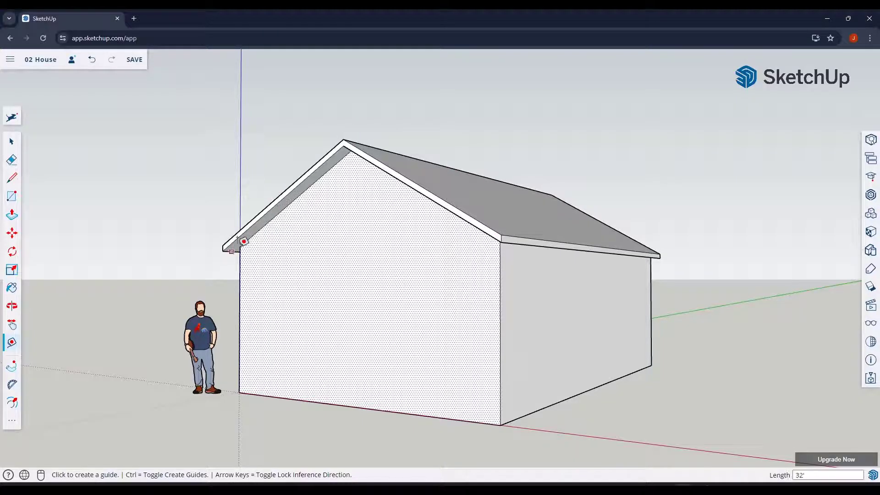
pyautogui.click(500, 321)
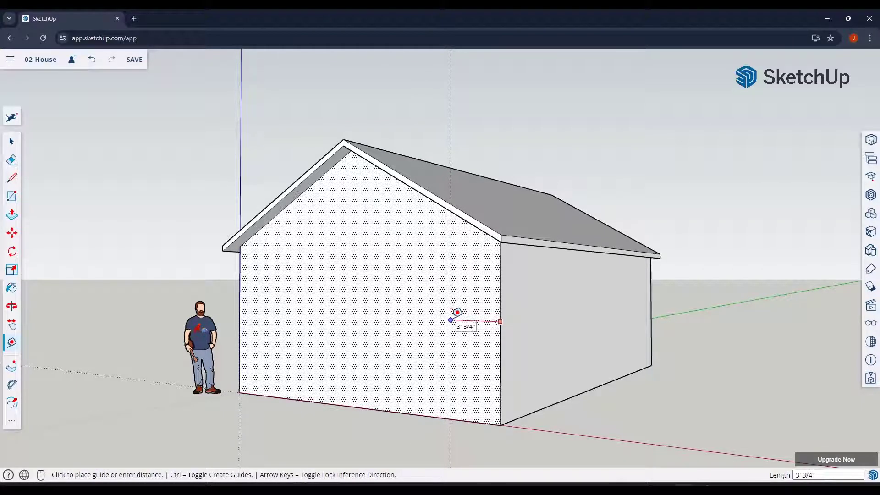
pyautogui.press('space')
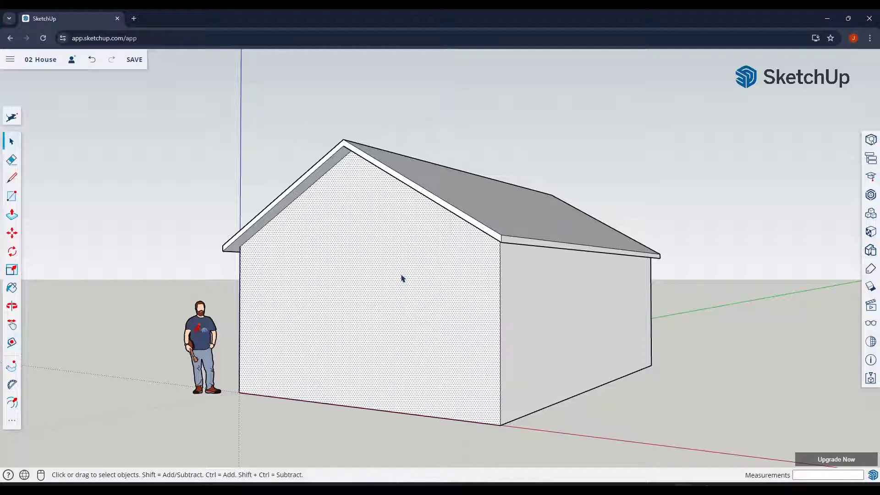
# - Place a vertical Tape Measure guide 3'6" in from the front wall's right edge and another 3' farther left
pyautogui.click(12, 344)
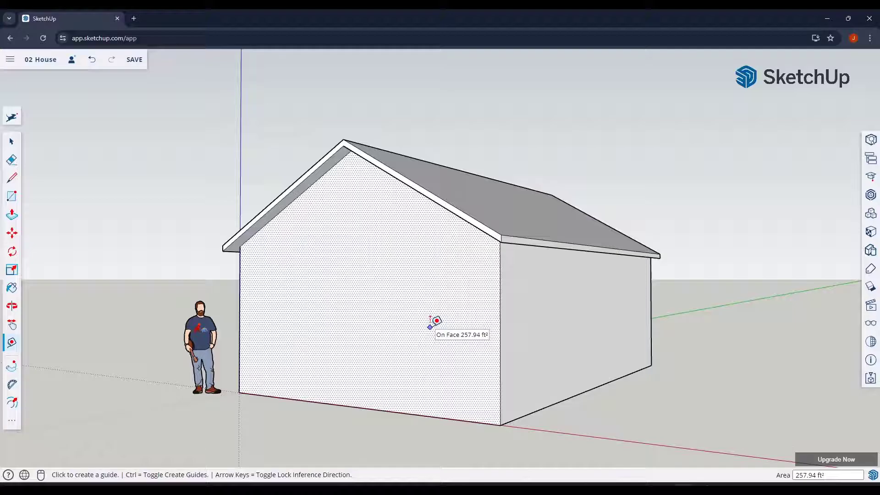
pyautogui.press('ctrl')
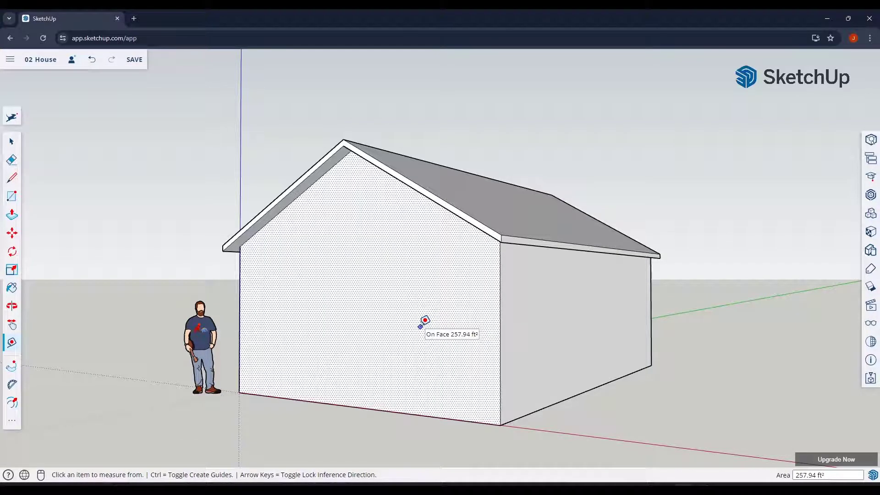
pyautogui.press('ctrl')
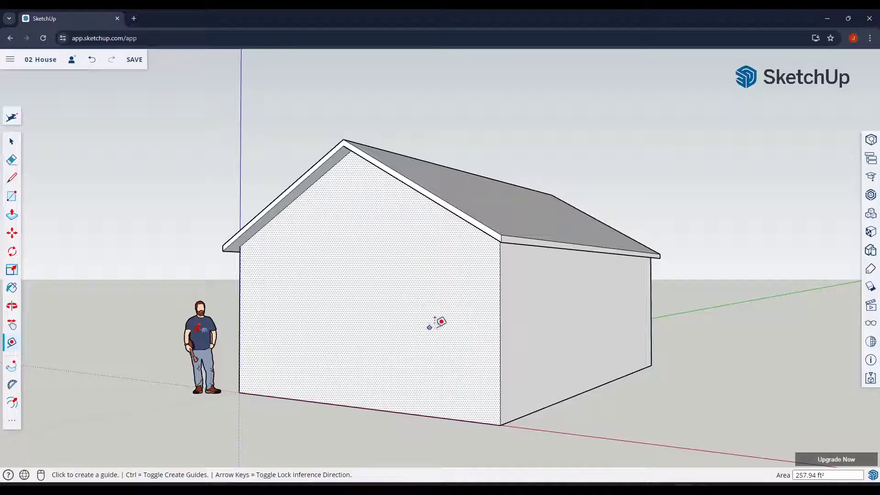
pyautogui.click(500, 339)
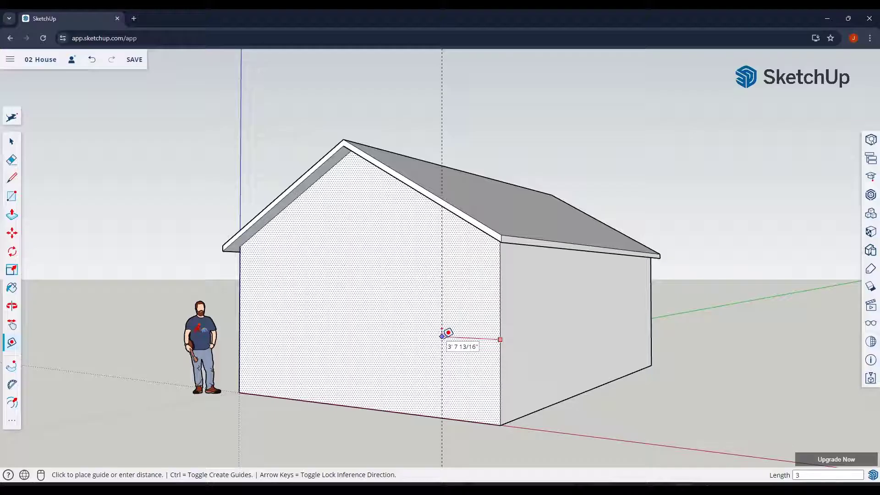
pyautogui.press('Return')
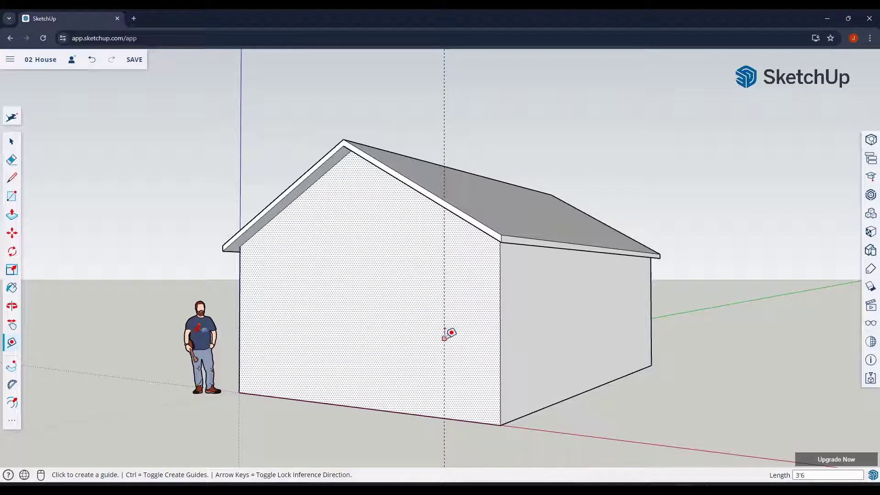
pyautogui.click(444, 339)
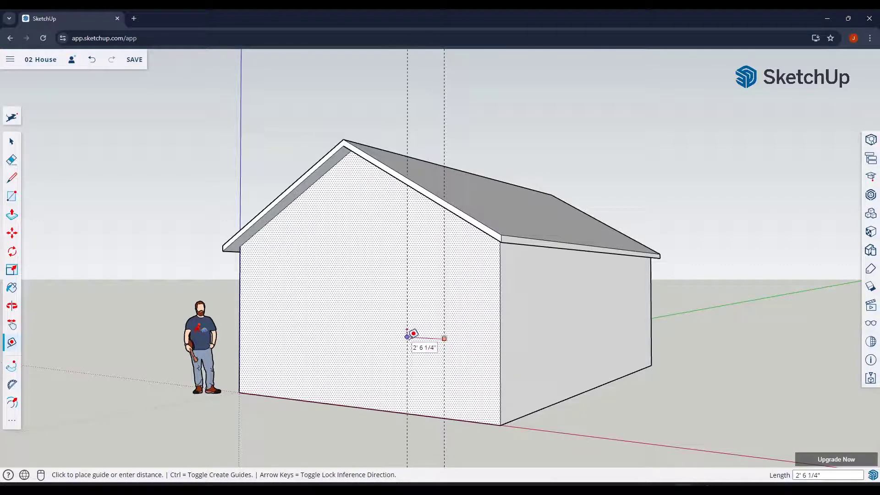
pyautogui.press('Return')
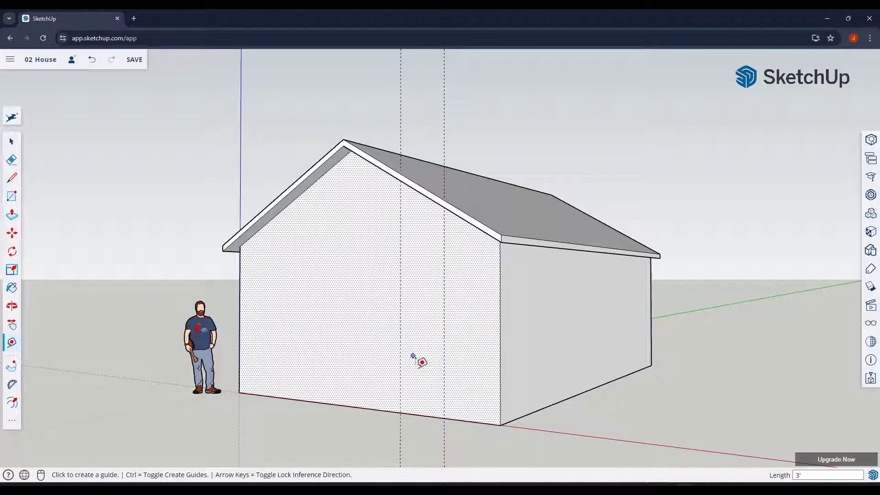
# - Try angled guides from the bottom and top endpoints of the front wall's right edge, and undo both
pyautogui.click(422, 409)
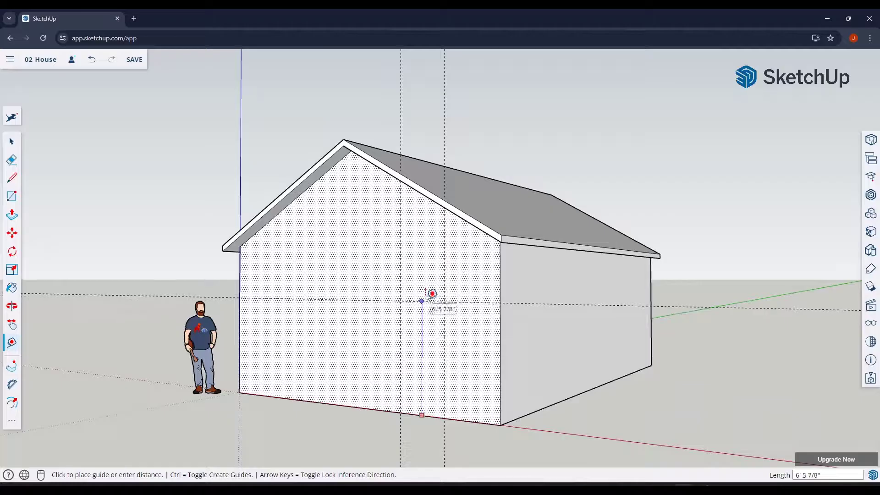
pyautogui.press('space')
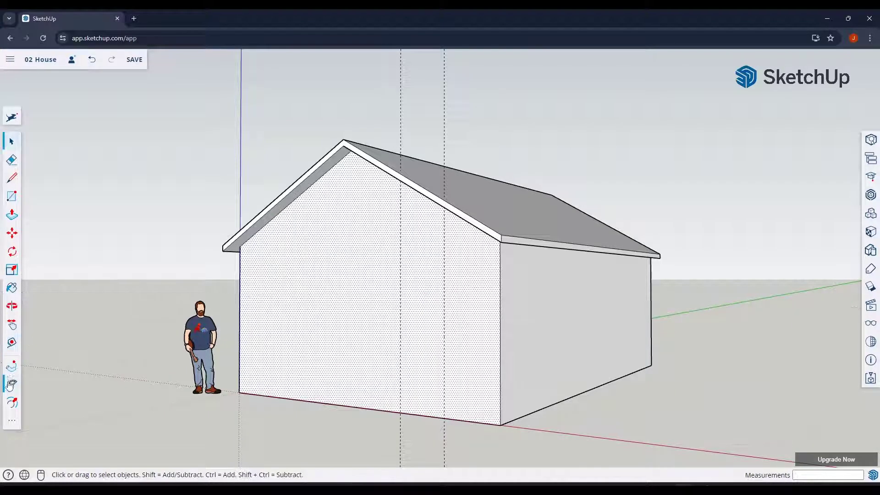
pyautogui.click(12, 342)
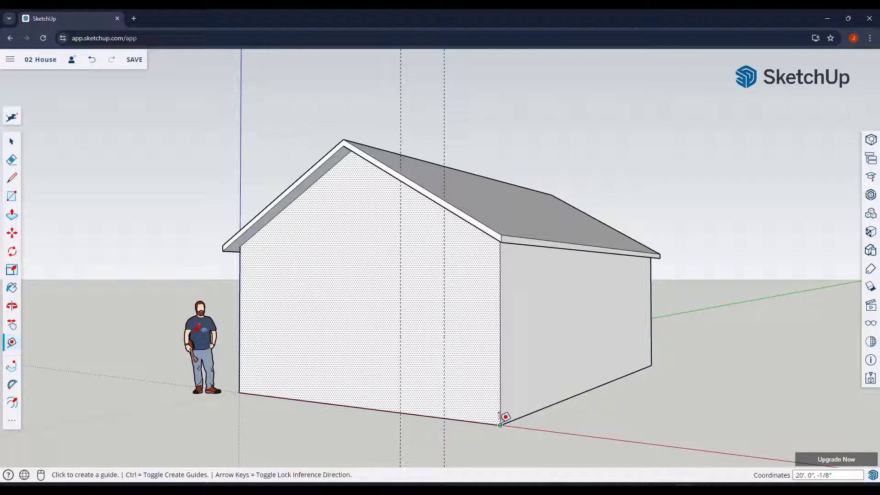
pyautogui.click(500, 425)
pyautogui.click(463, 346)
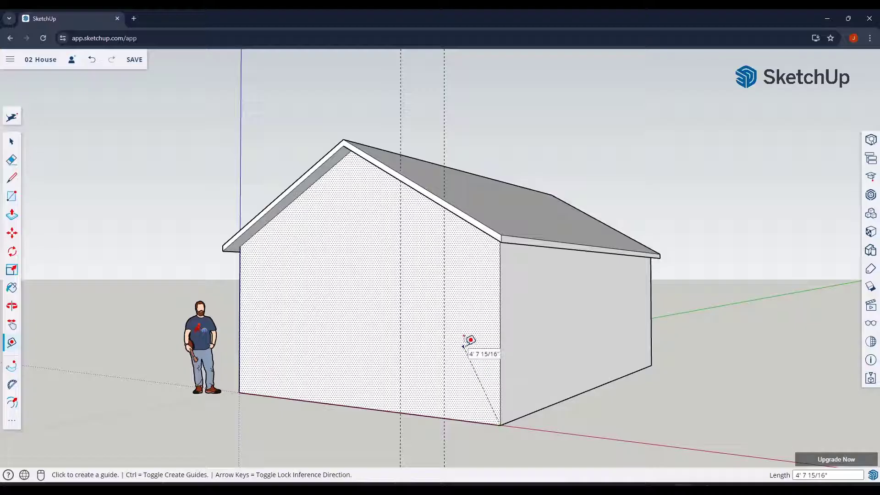
pyautogui.click(501, 242)
pyautogui.click(464, 280)
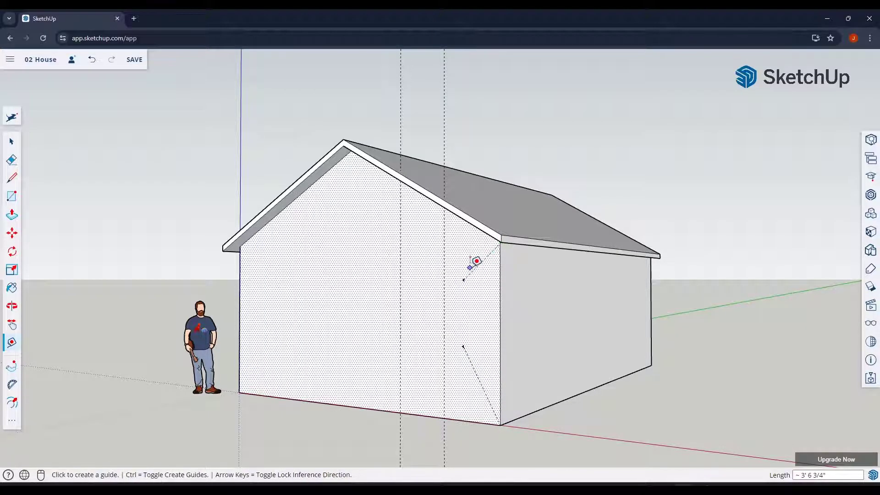
pyautogui.hotkey('ctrl', 'z')
pyautogui.hotkey('ctrl', 'z')
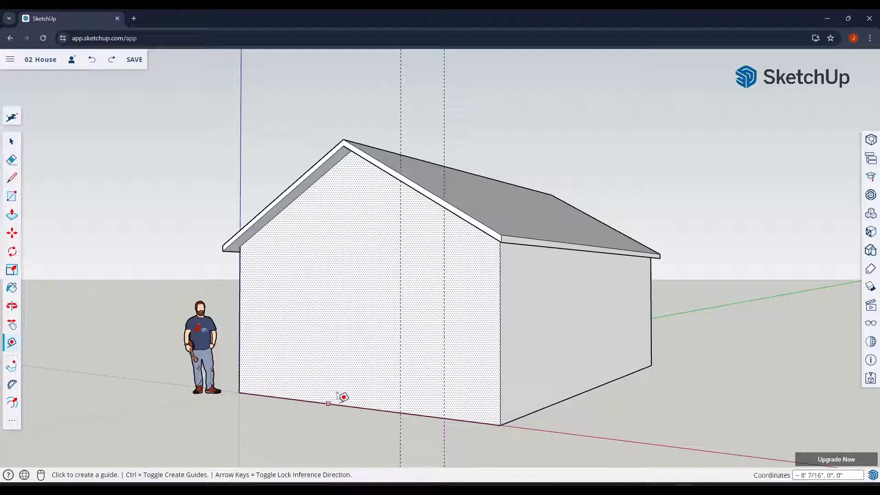
# - Place a horizontal Tape Measure guide 7' above the front wall's bottom edge
pyautogui.click(414, 414)
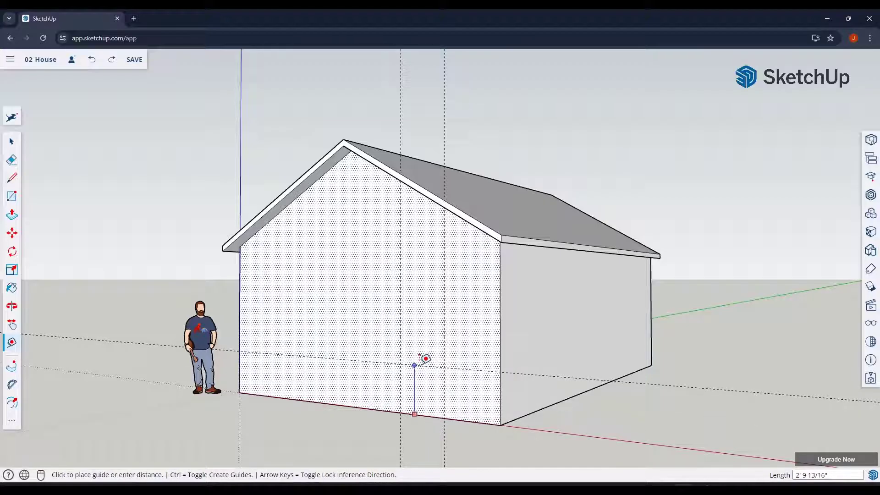
pyautogui.write("7'")
pyautogui.press('Return')
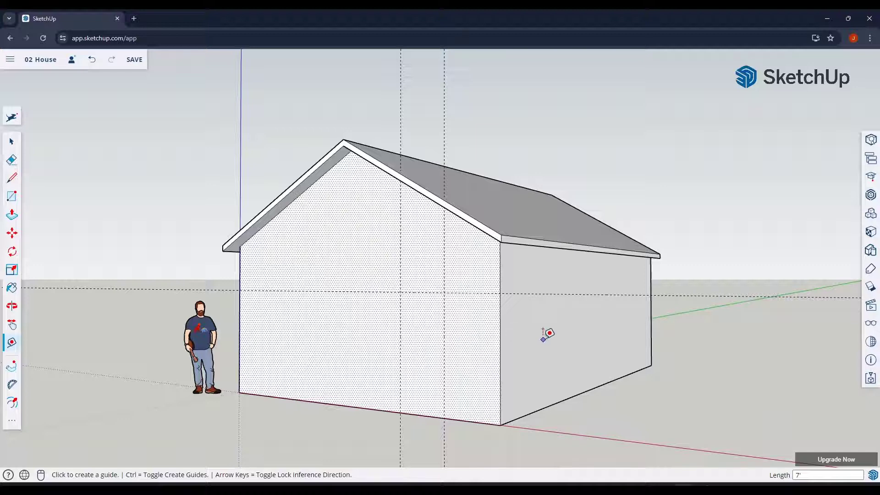
# - Draw a 3' by 7' door rectangle on the front wall, snapping its opposite corners to the guide intersections
pyautogui.moveTo(543, 340)
pyautogui.mouseDown(button='middle')
pyautogui.moveTo(528, 336)
pyautogui.moveTo(550, 337)
pyautogui.mouseUp(button='middle')
pyautogui.press('space')
pyautogui.scroll(3, 438, 380)
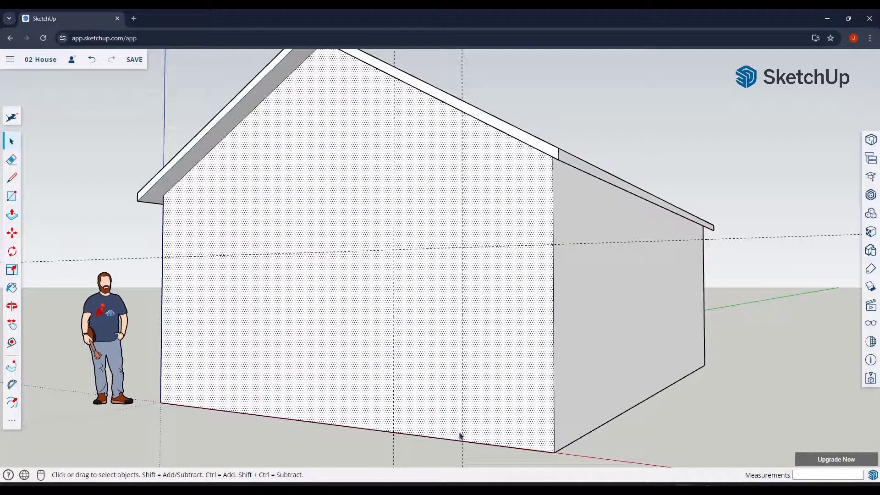
pyautogui.press('r')
pyautogui.scroll(-2, 496, 369)
pyautogui.moveTo(495, 365); pyautogui.dragTo(517, 362, button='middle')
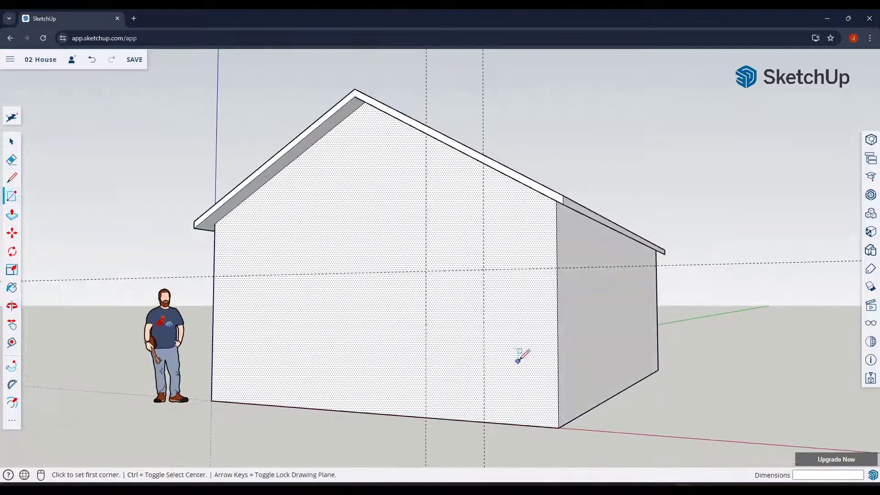
pyautogui.scroll(2, 481, 339)
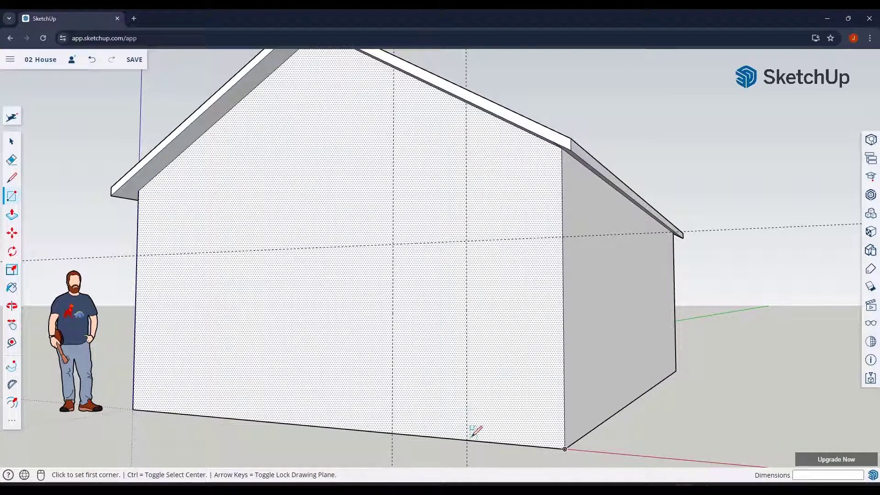
pyautogui.press('space')
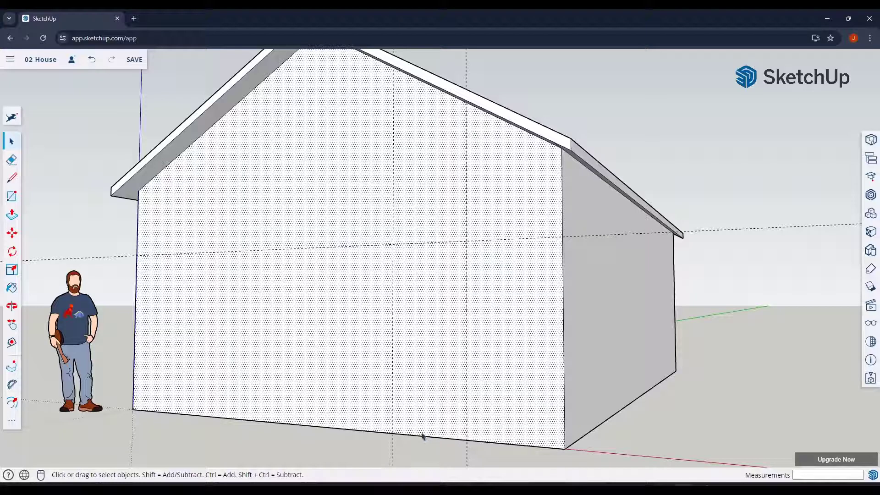
pyautogui.press('r')
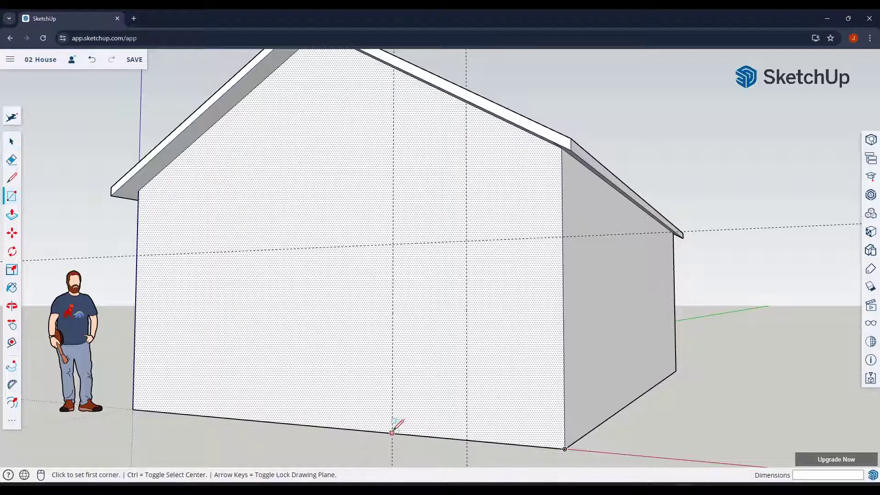
pyautogui.click(391, 433)
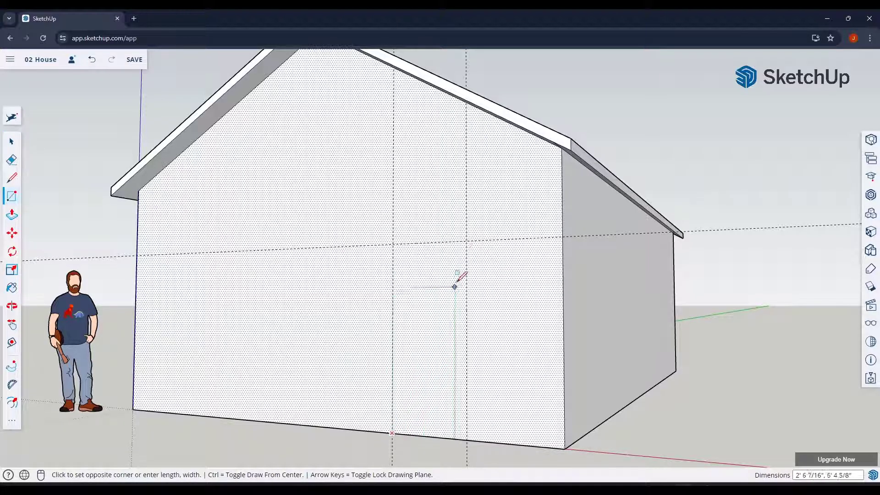
pyautogui.click(466, 241)
pyautogui.press('space')
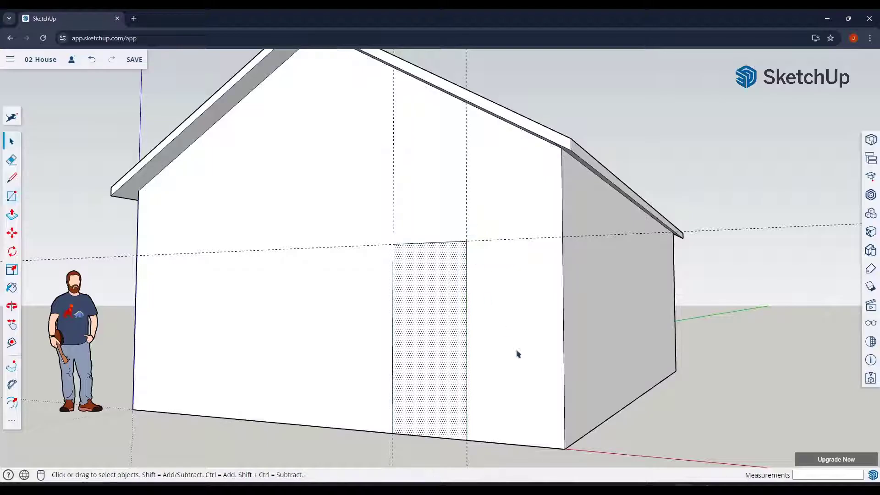
# - Select the door rectangle's edge and face and the surrounding wall in turn to check that they are separate
pyautogui.moveTo(518, 354); pyautogui.dragTo(503, 388, button='middle')
pyautogui.scroll(-5, 434, 377)
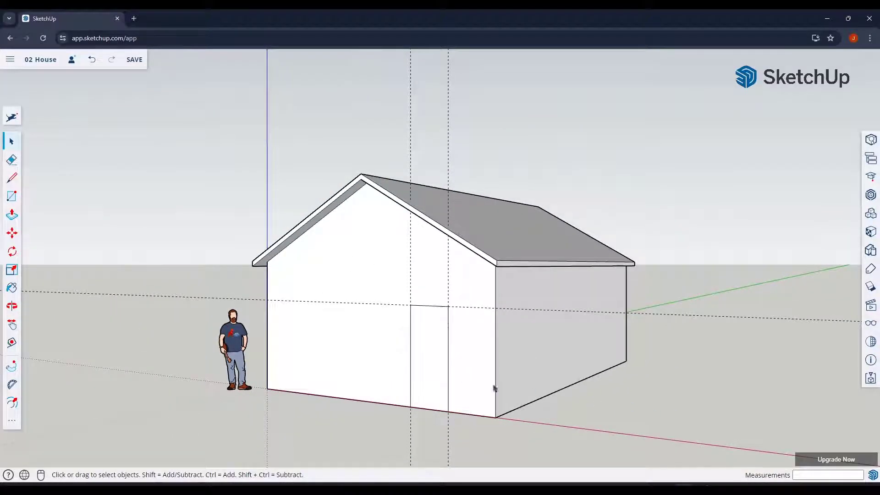
pyautogui.click(448, 347)
pyautogui.click(467, 350)
pyautogui.click(427, 341)
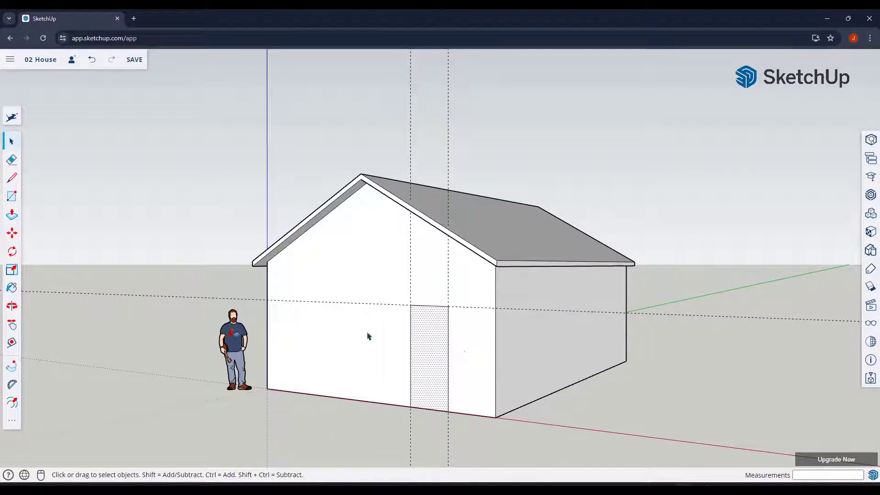
pyautogui.click(455, 339)
# - Offset the door face's outline 2" outward to form the door trim
pyautogui.click(433, 339)
pyautogui.scroll(3, 443, 338)
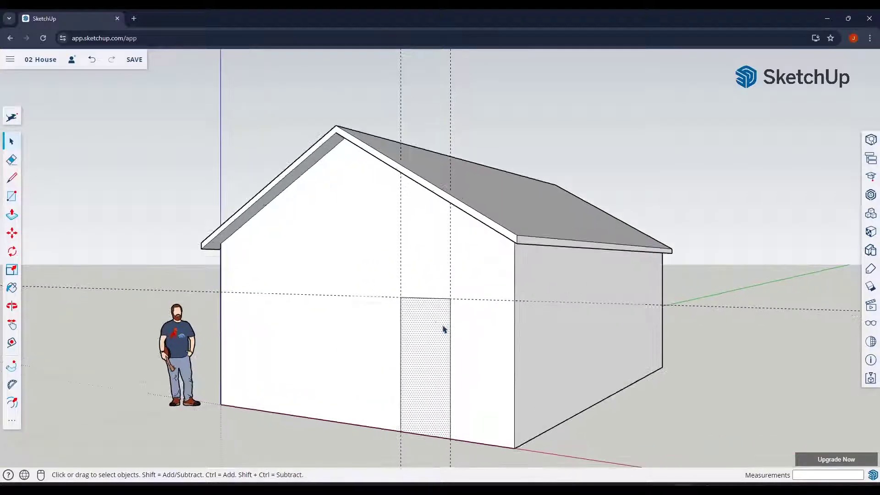
pyautogui.scroll(-1, 455, 284)
pyautogui.scroll(3, 424, 359)
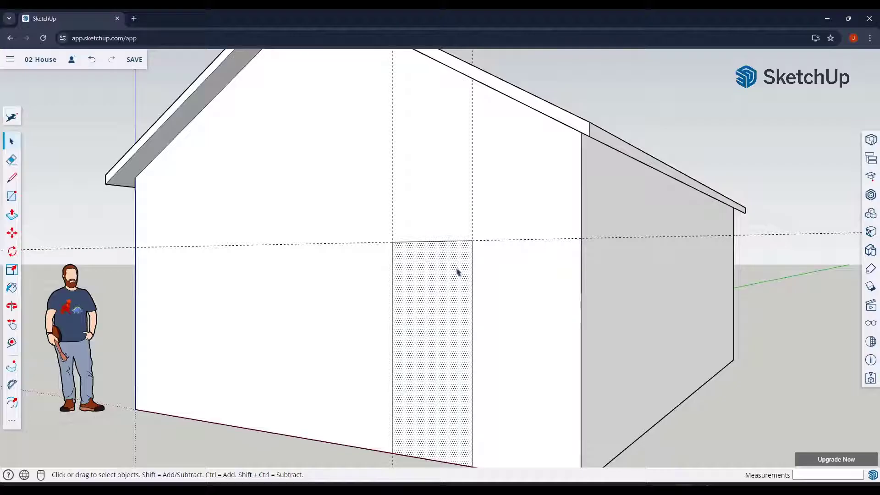
pyautogui.scroll(-2, 457, 272)
pyautogui.scroll(1, 468, 295)
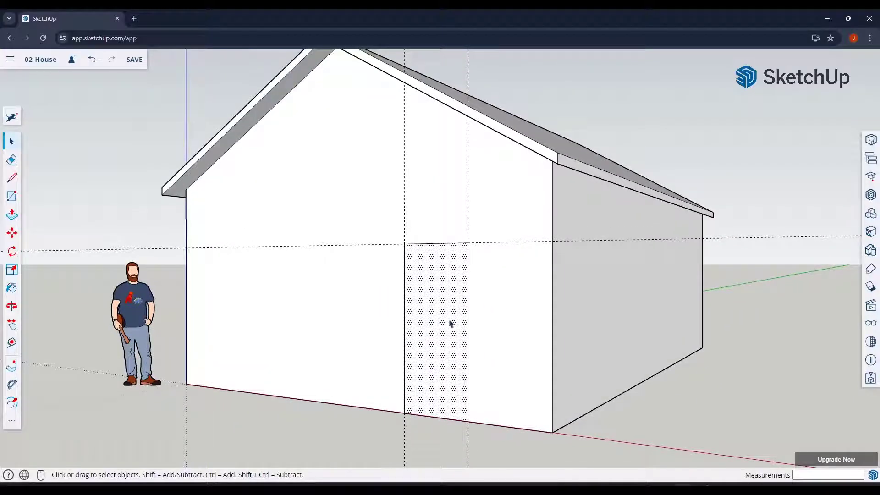
pyautogui.press('f')
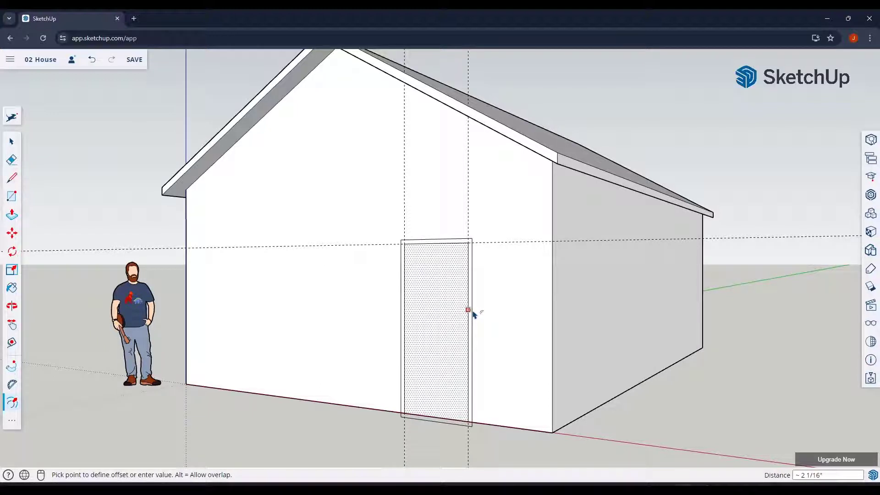
pyautogui.press('Return')
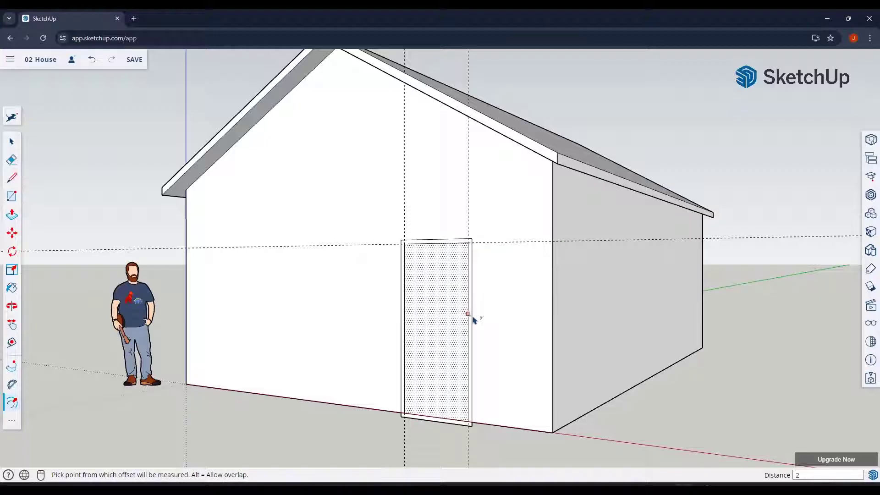
pyautogui.press('space')
# - Erase the trim edges that extend below the front wall's bottom edge
pyautogui.scroll(5, 474, 434)
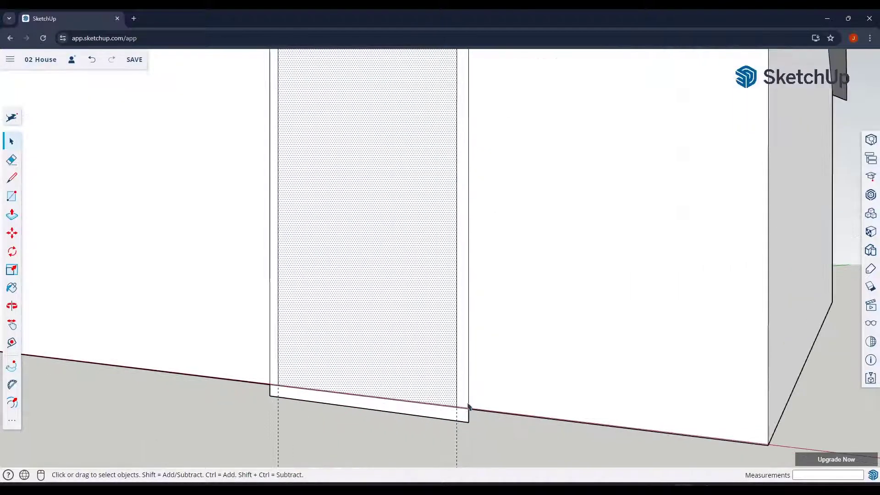
pyautogui.press('e')
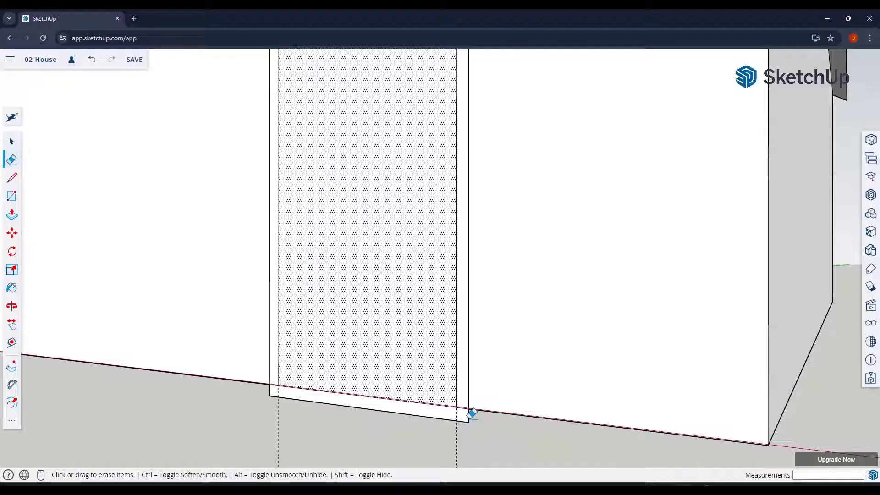
pyautogui.moveTo(467, 415); pyautogui.dragTo(461, 419)
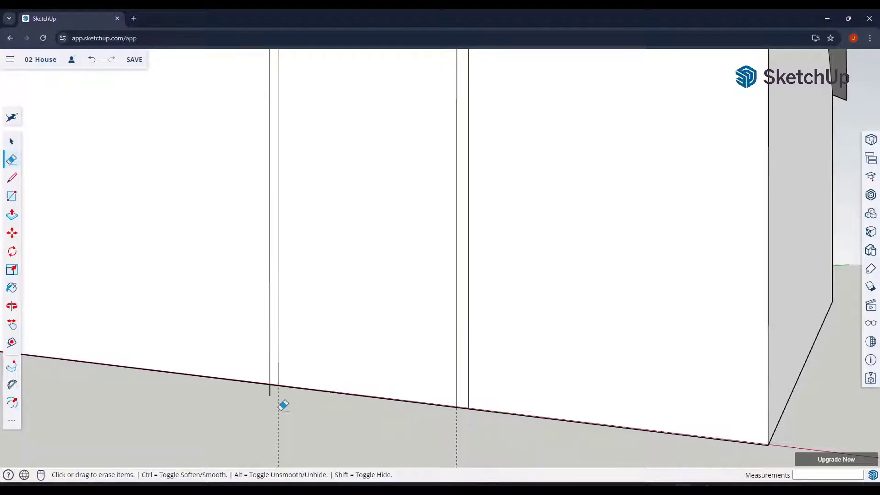
pyautogui.moveTo(273, 394); pyautogui.dragTo(265, 386)
pyautogui.moveTo(311, 383)
pyautogui.mouseDown(button='middle')
pyautogui.moveTo(293, 381)
pyautogui.moveTo(353, 330)
pyautogui.mouseUp(button='middle')
pyautogui.scroll(-5, 293, 382)
pyautogui.press('space')
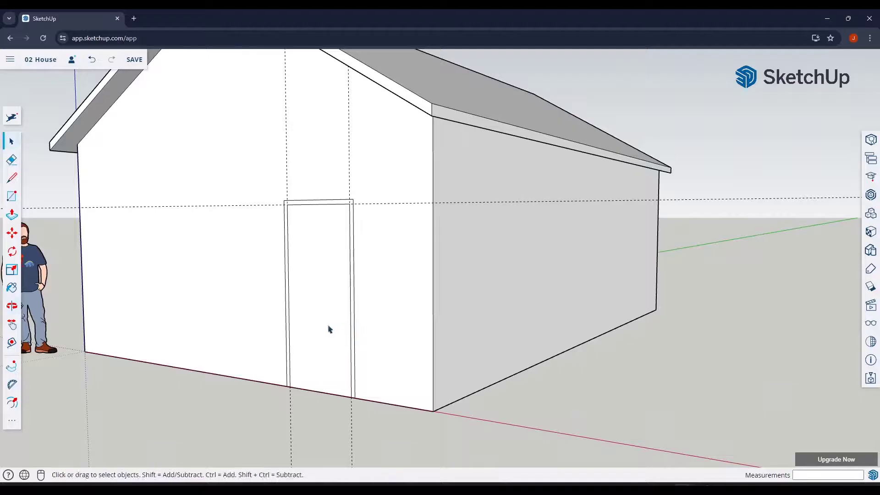
# - Push/Pull the door trim face 1" out from the front wall
pyautogui.scroll(5, 285, 214)
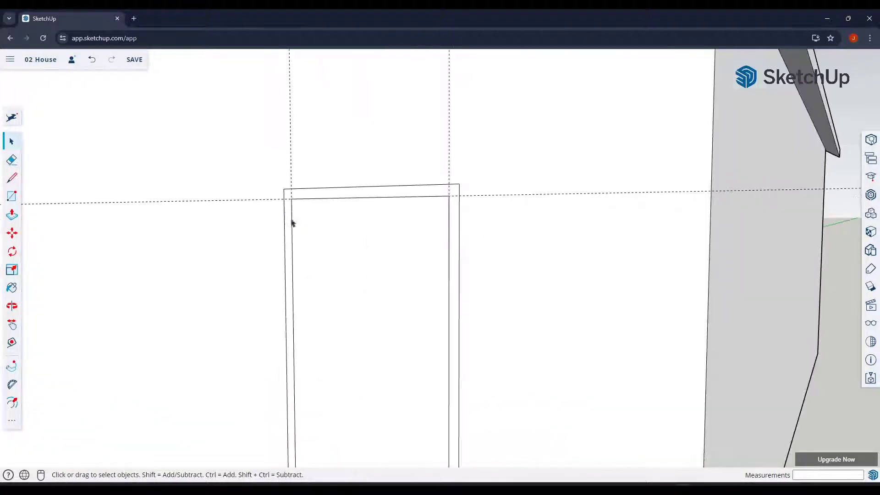
pyautogui.press('p')
pyautogui.click(453, 259)
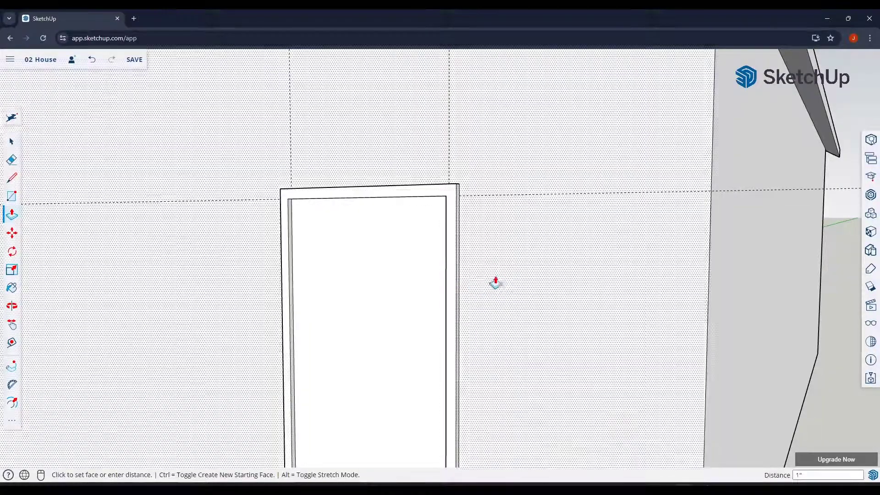
pyautogui.moveTo(495, 281); pyautogui.dragTo(515, 273, button='middle')
pyautogui.press('space')
pyautogui.scroll(-5, 481, 259)
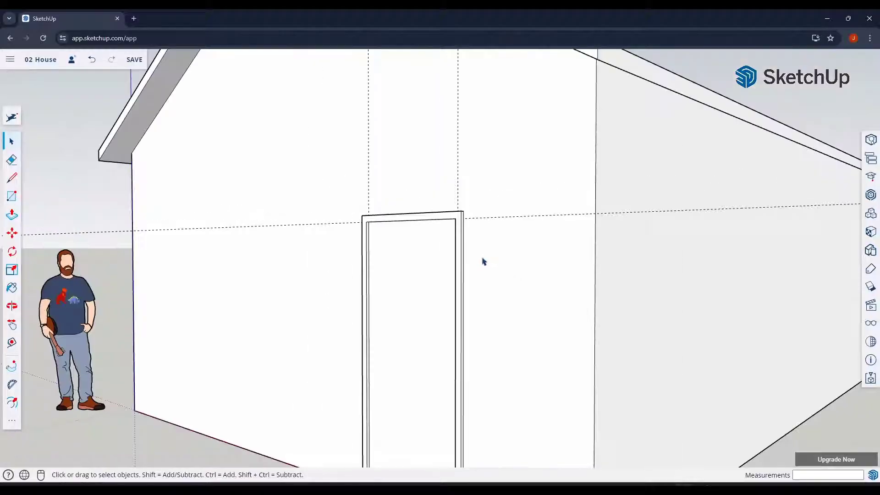
pyautogui.scroll(-3, 517, 331)
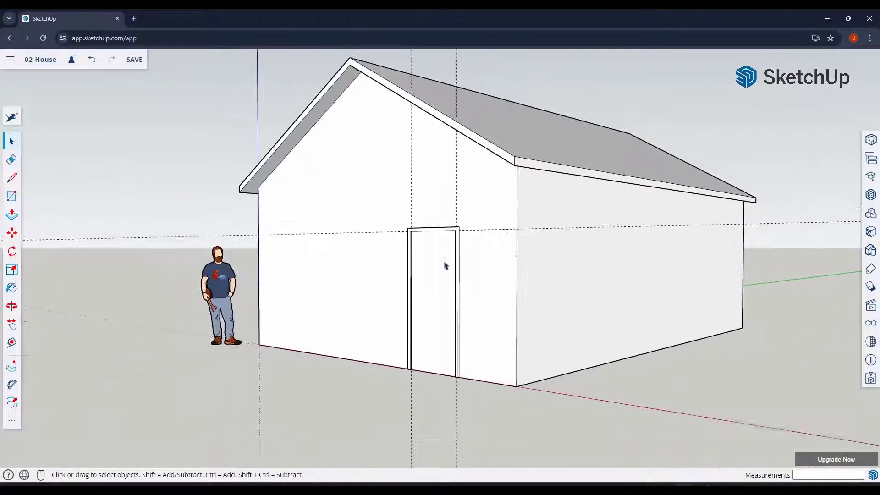
# - Select the whole door with its trim and make it a group
pyautogui.moveTo(383, 201); pyautogui.dragTo(485, 394)
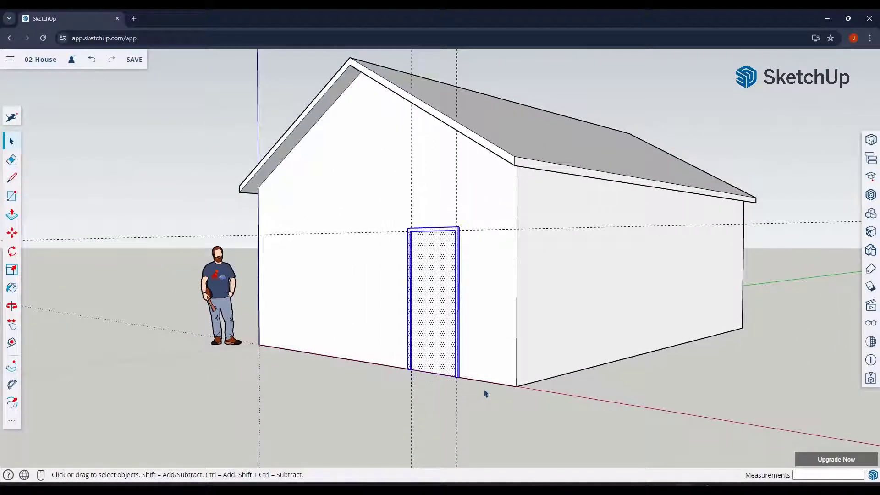
pyautogui.rightClick(440, 304)
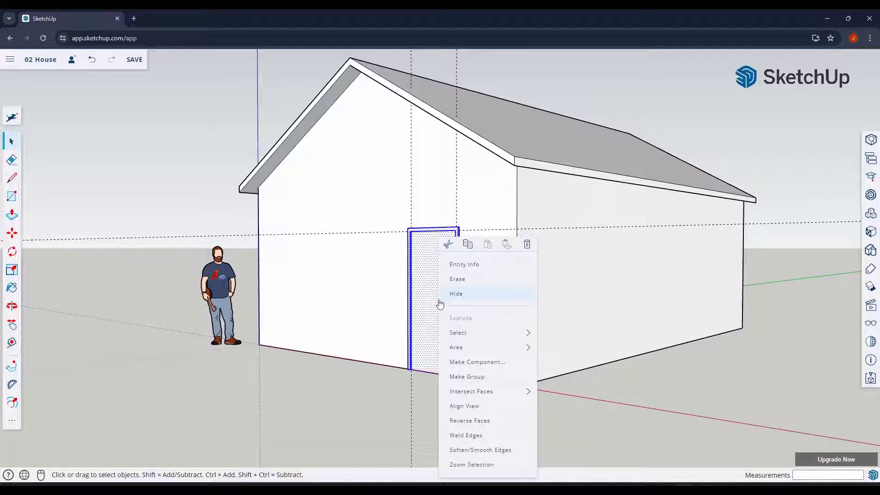
pyautogui.click(474, 377)
pyautogui.moveTo(426, 304); pyautogui.dragTo(482, 306, button='middle')
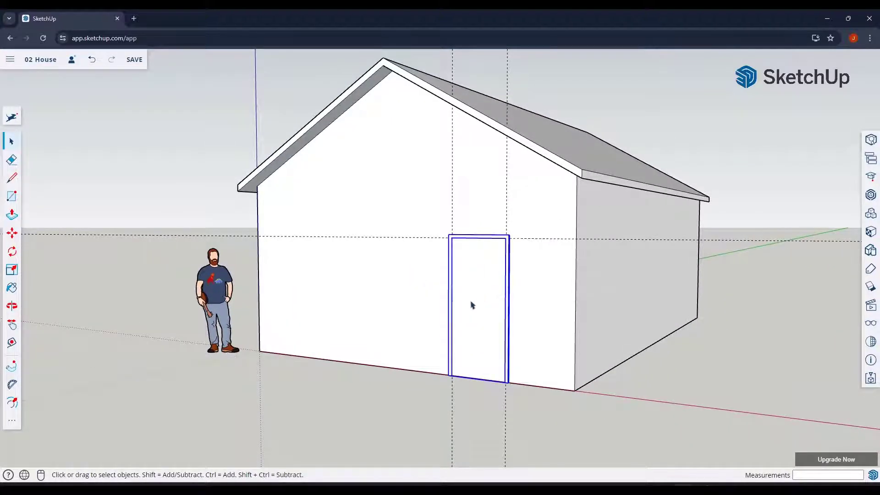
pyautogui.press('m')
pyautogui.click(473, 305)
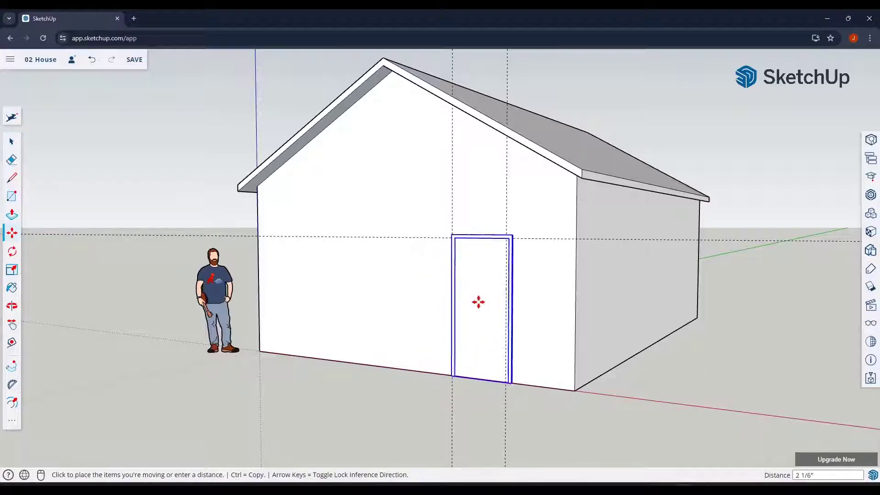
pyautogui.press('space')
# - Hide the door group on the front wall
pyautogui.scroll(4, 515, 290)
pyautogui.scroll(1, 527, 272)
pyautogui.moveTo(526, 272); pyautogui.dragTo(565, 275, button='middle')
pyautogui.scroll(-6, 544, 276)
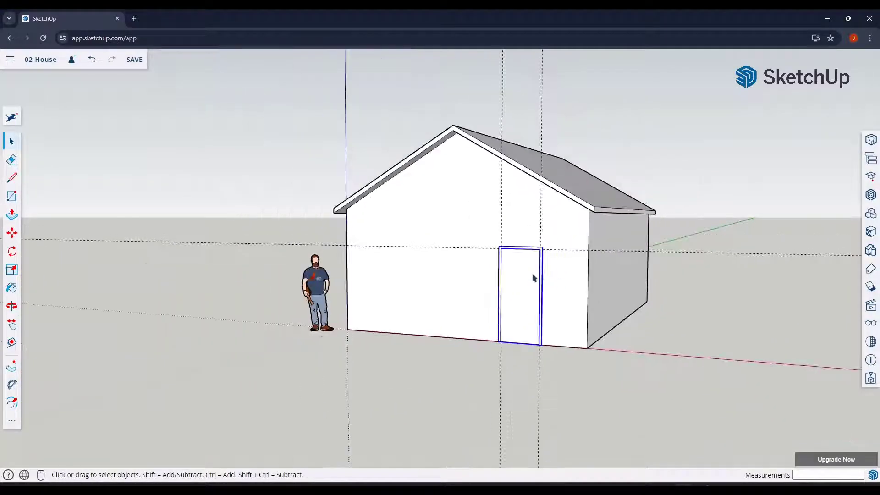
pyautogui.scroll(2, 542, 271)
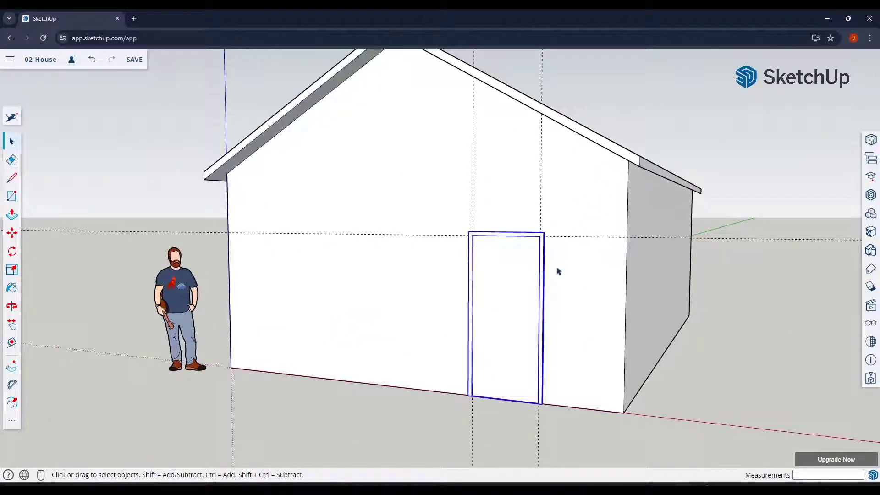
pyautogui.rightClick(544, 266)
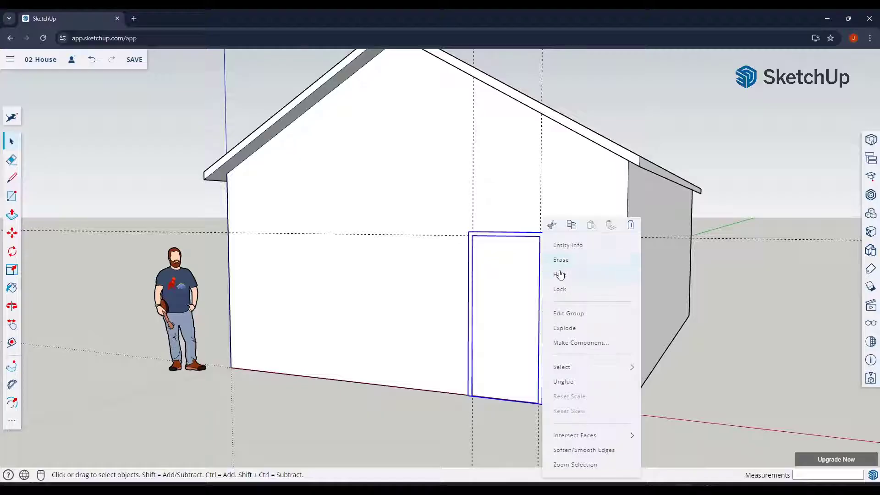
pyautogui.click(561, 274)
# - Draw a door-sized rectangle on the bare front wall between the guides, from the bottom edge up to the horizontal guide
pyautogui.press('r')
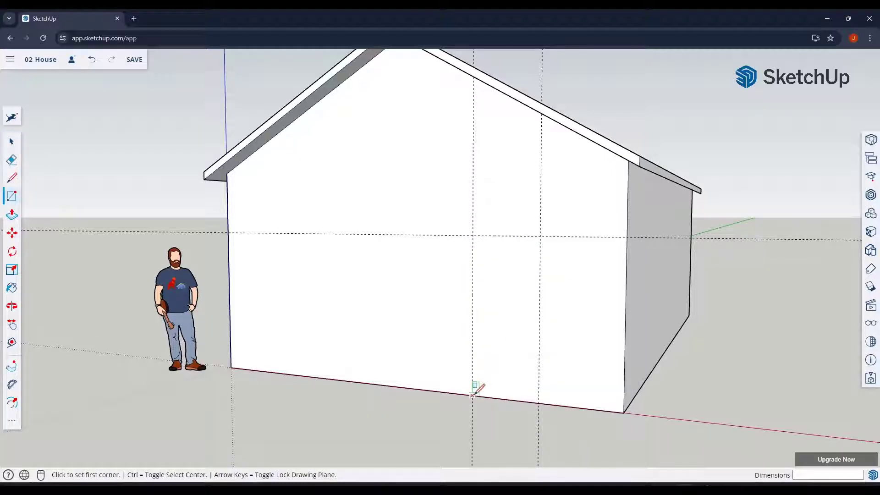
pyautogui.click(472, 395)
pyautogui.click(540, 236)
pyautogui.press('space')
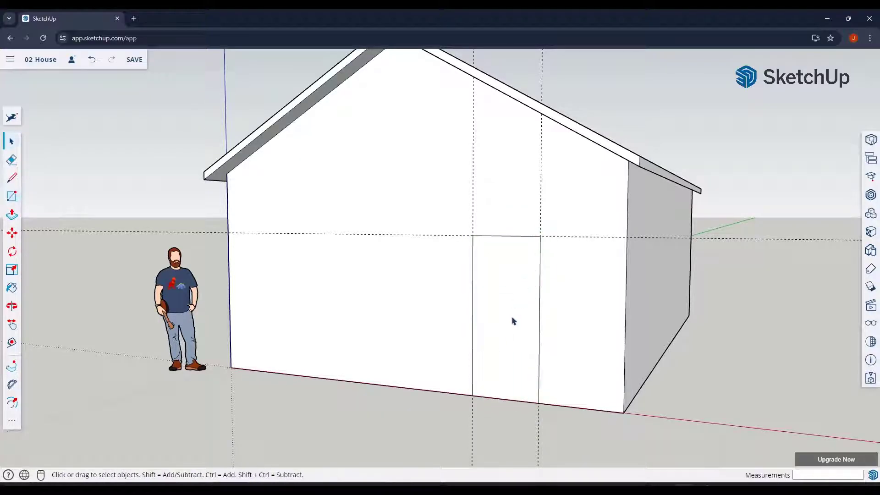
# - Erase the wall's bottom edge segment beneath the door rectangle to cut the doorway opening
pyautogui.press('e')
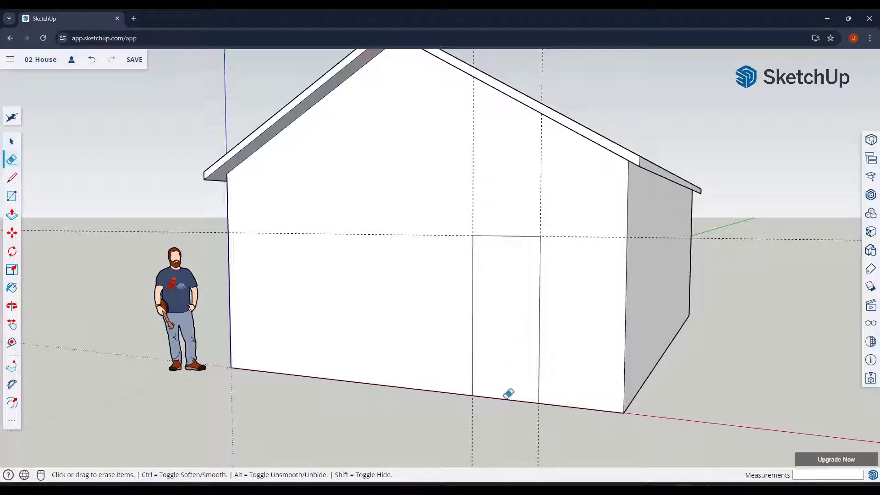
pyautogui.click(508, 394)
pyautogui.press('space')
pyautogui.moveTo(567, 321)
pyautogui.mouseDown(button='middle')
pyautogui.moveTo(367, 286)
pyautogui.moveTo(546, 308)
pyautogui.moveTo(510, 306)
pyautogui.mouseUp(button='middle')
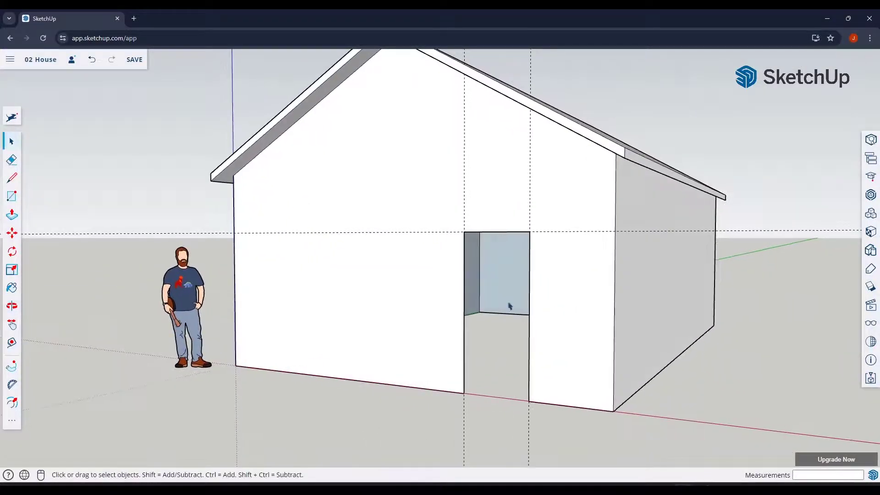
pyautogui.rightClick(500, 363)
pyautogui.press('Escape')
pyautogui.rightClick(515, 371)
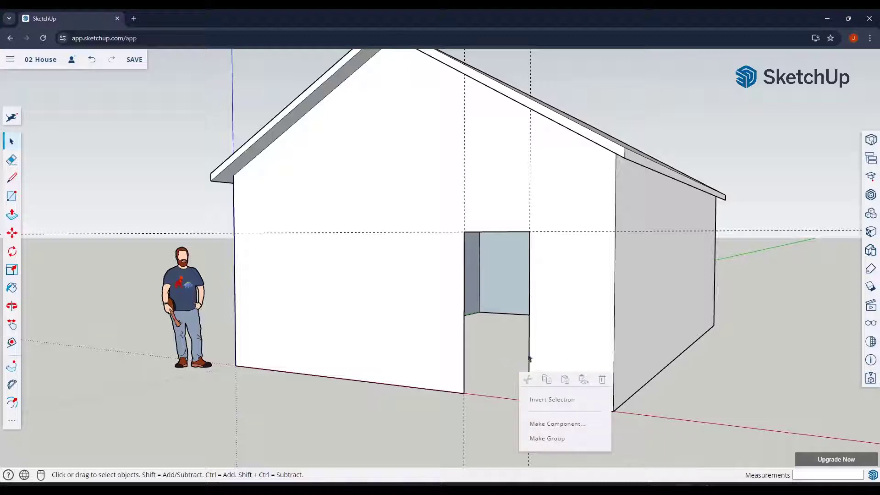
pyautogui.click(738, 387)
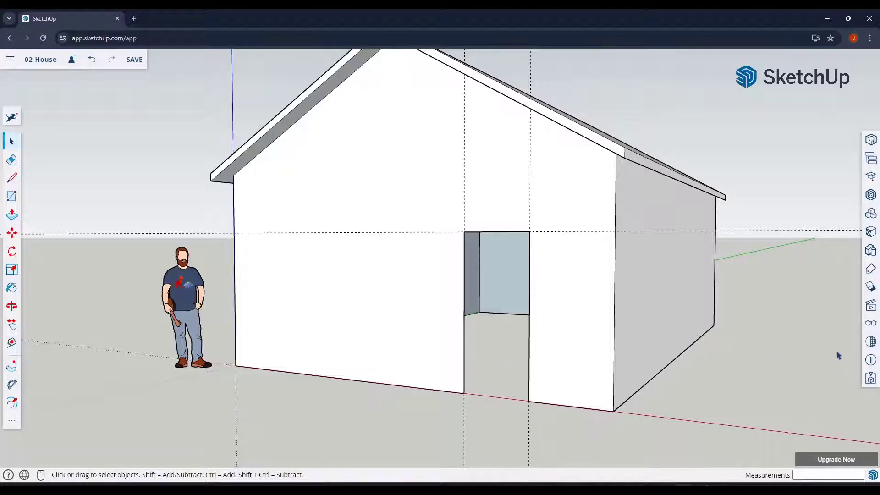
# - Unhide all hidden objects to bring the door group back into the front wall
pyautogui.click(870, 326)
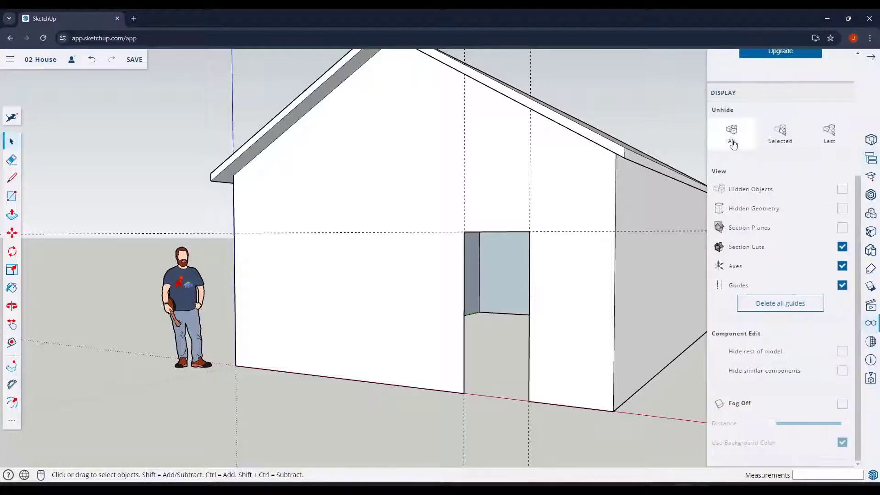
pyautogui.click(732, 135)
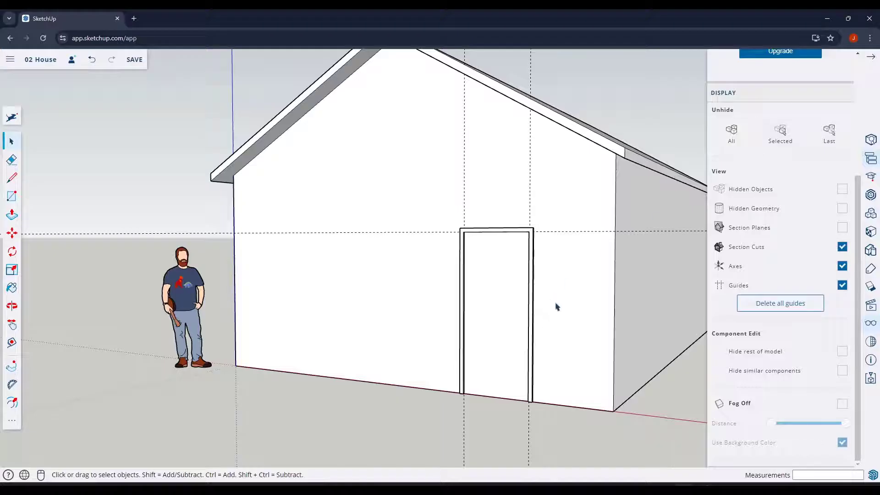
pyautogui.moveTo(556, 304); pyautogui.dragTo(414, 292, button='middle')
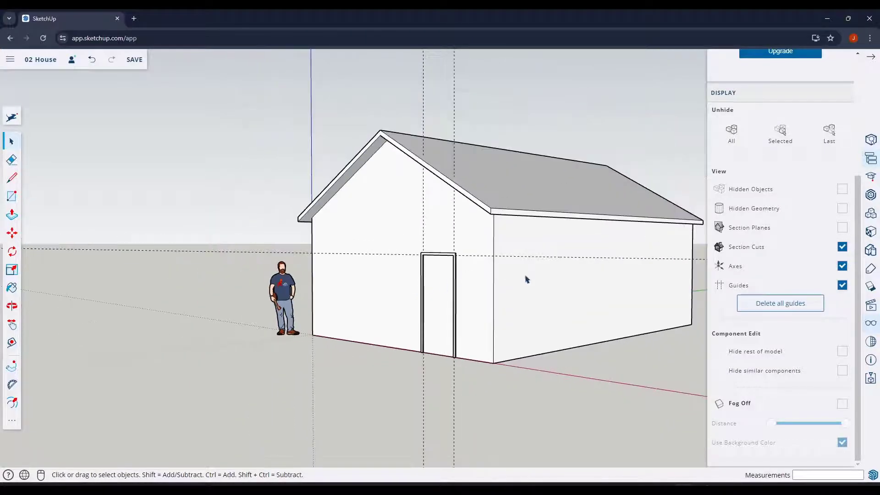
pyautogui.scroll(2, 495, 284)
pyautogui.moveTo(536, 271)
pyautogui.mouseDown(button='middle')
pyautogui.moveTo(554, 270)
pyautogui.moveTo(536, 263)
pyautogui.moveTo(550, 273)
pyautogui.mouseUp(button='middle')
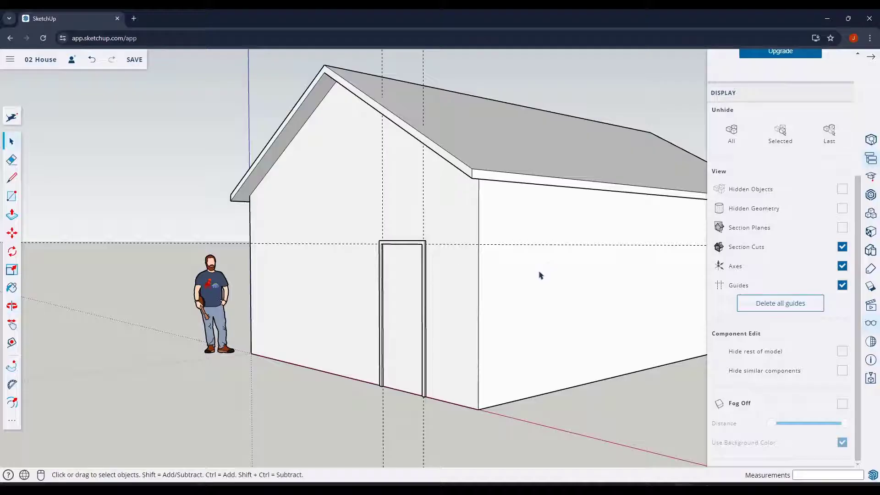
pyautogui.moveTo(438, 280); pyautogui.dragTo(472, 278, button='middle')
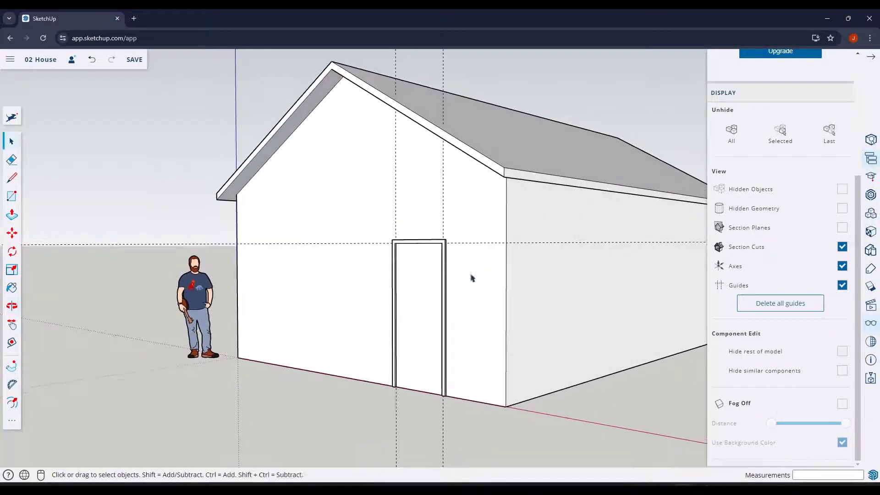
# - Delete all guides from the model and save it
pyautogui.scroll(-3, 537, 299)
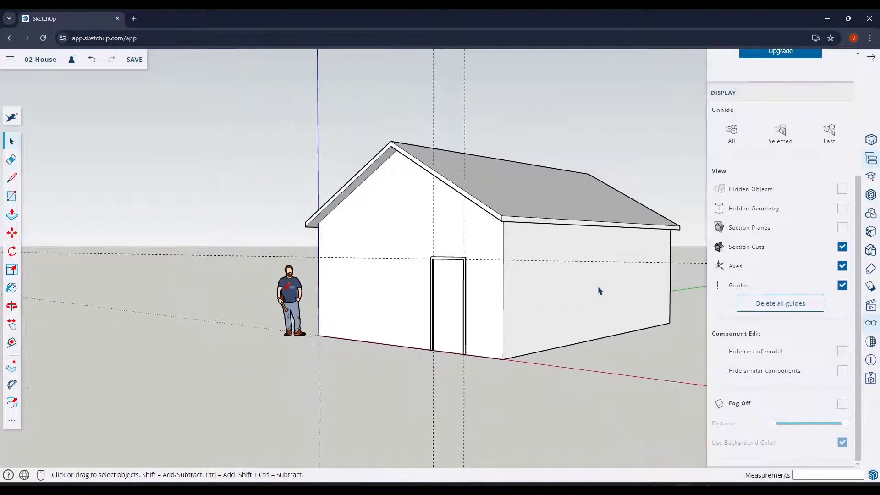
pyautogui.scroll(3, 601, 294)
pyautogui.moveTo(601, 298)
pyautogui.mouseDown(button='middle')
pyautogui.moveTo(463, 295)
pyautogui.moveTo(610, 294)
pyautogui.mouseUp(button='middle')
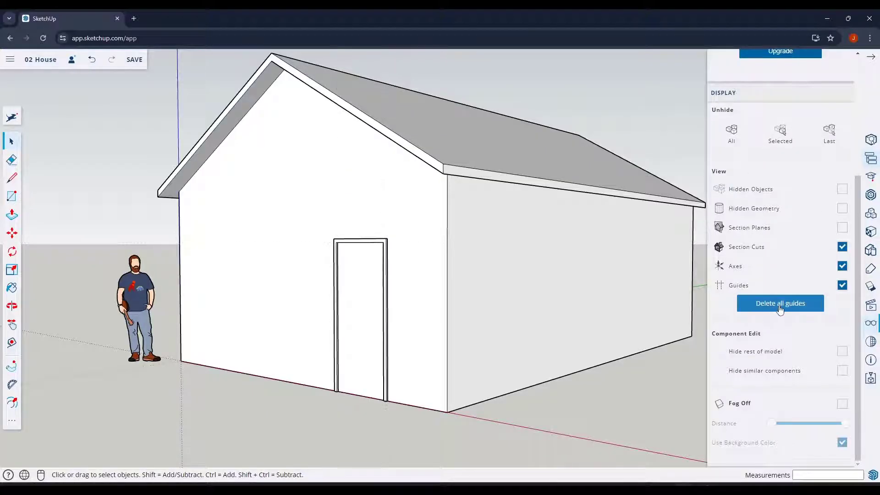
pyautogui.hotkey('ctrl', 's')
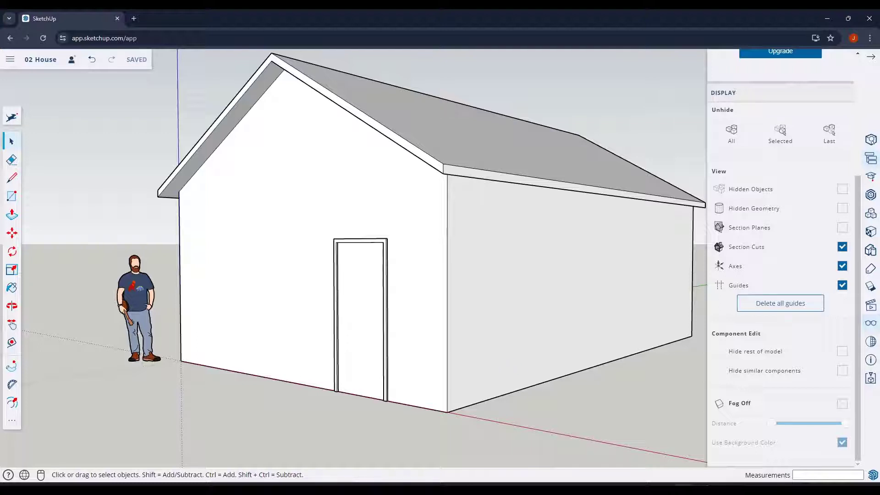
pyautogui.click(10, 342)
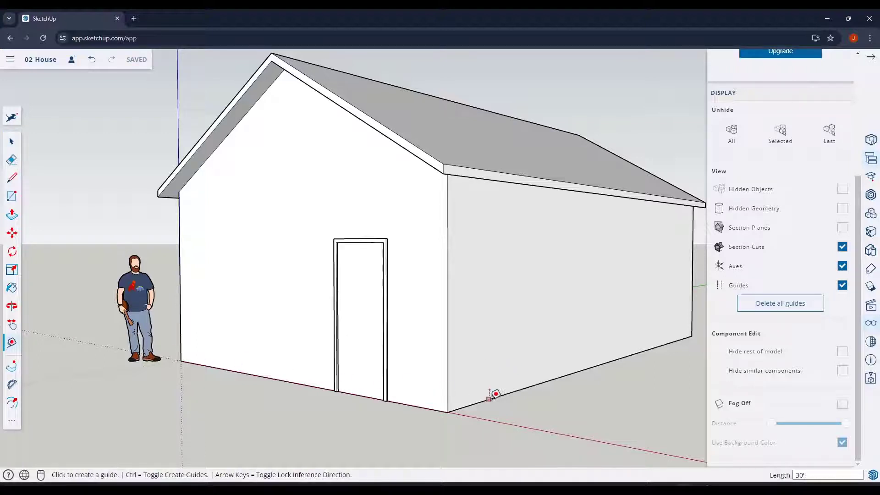
pyautogui.click(508, 392)
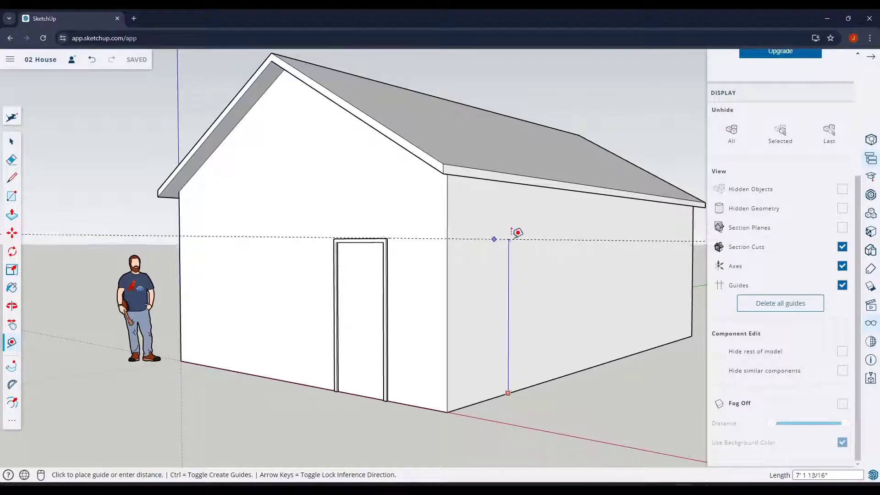
pyautogui.press('space')
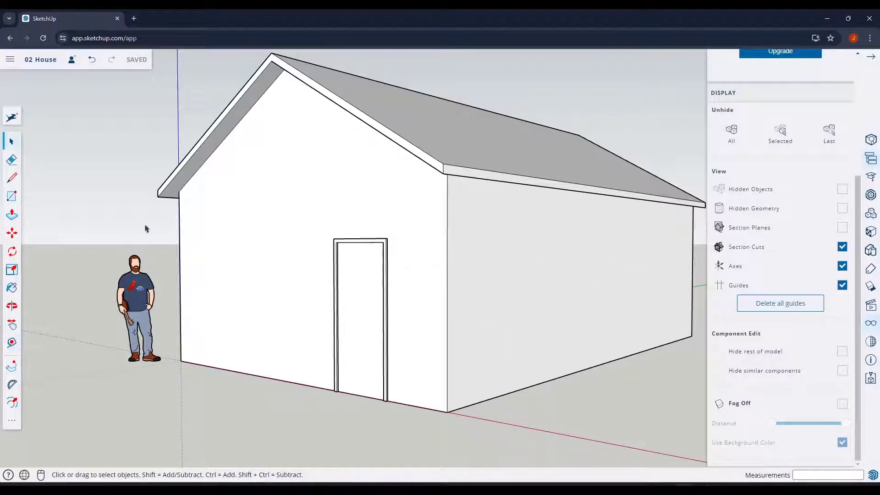
# - Place a horizontal guide on the side wall, offset from its bottom edge up to the height of the door trim's top
pyautogui.click(9, 342)
pyautogui.click(492, 398)
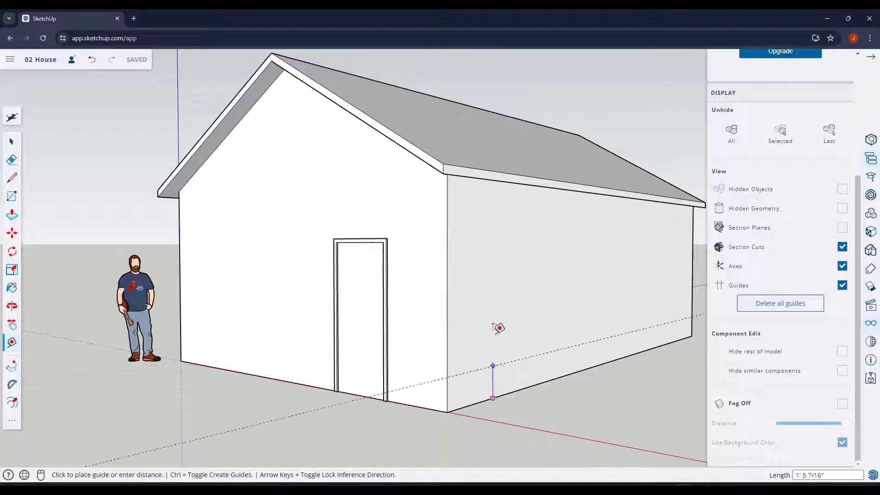
pyautogui.click(389, 229)
# - Place a vertical guide on the side wall 4' from the front corner edge
pyautogui.moveTo(395, 230); pyautogui.dragTo(511, 265, button='middle')
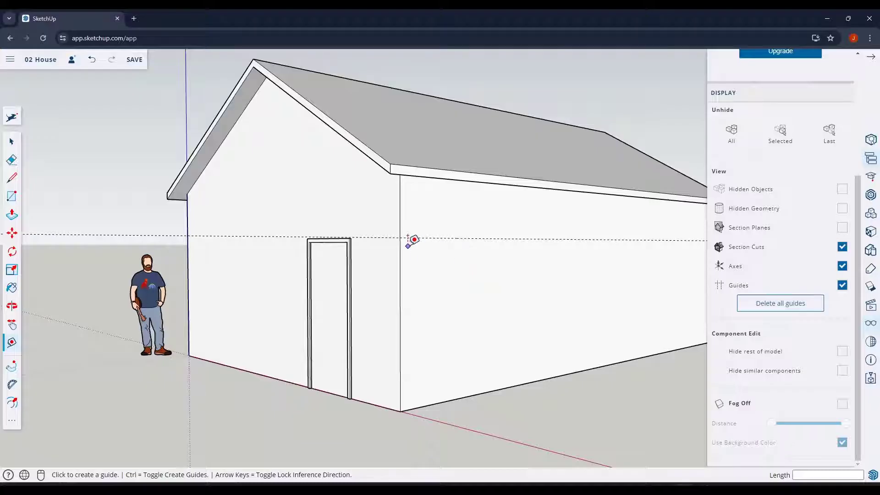
pyautogui.moveTo(412, 247); pyautogui.dragTo(424, 263, button='middle')
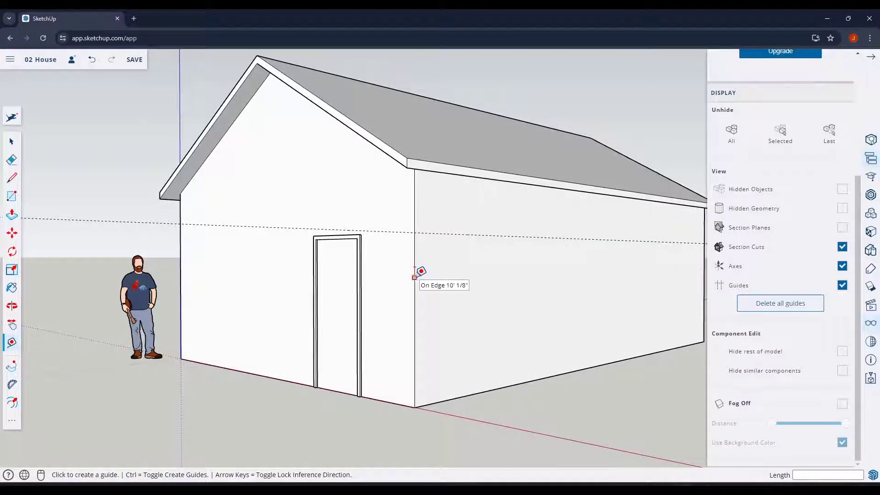
pyautogui.click(414, 276)
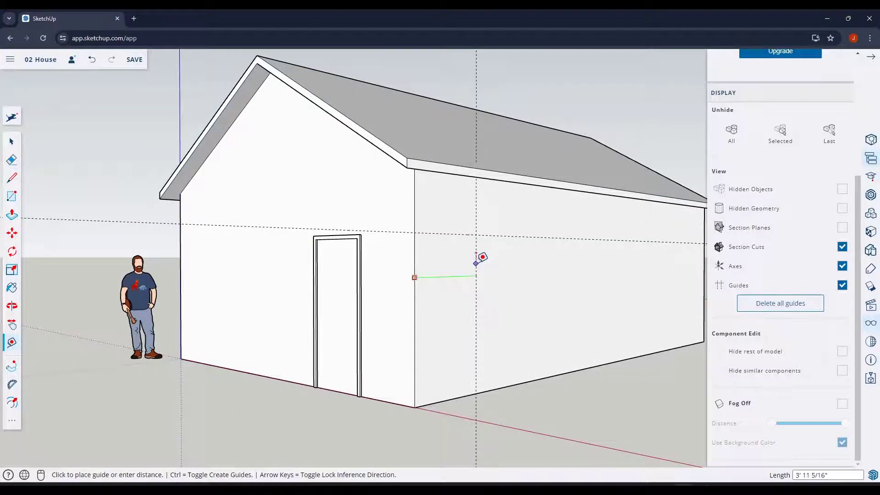
pyautogui.press('Return')
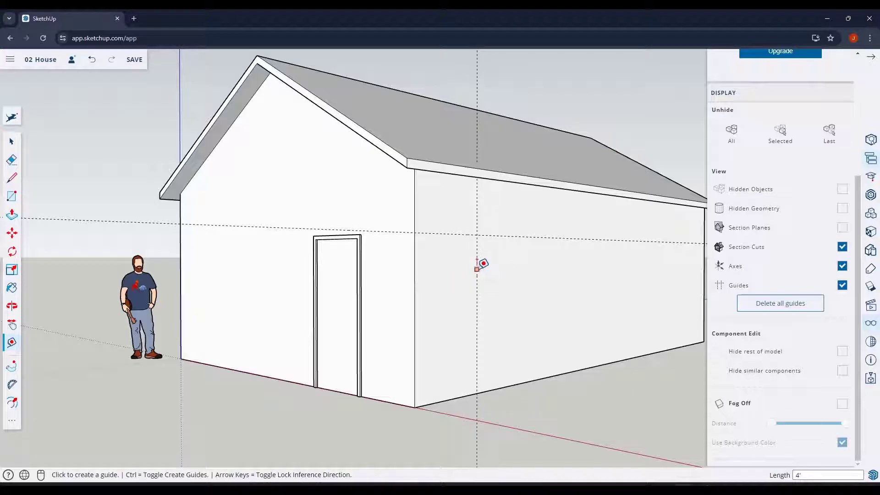
# - Add a horizontal guide 4' below the upper guide and a vertical guide 6' farther along the side wall from the first one
pyautogui.click(501, 235)
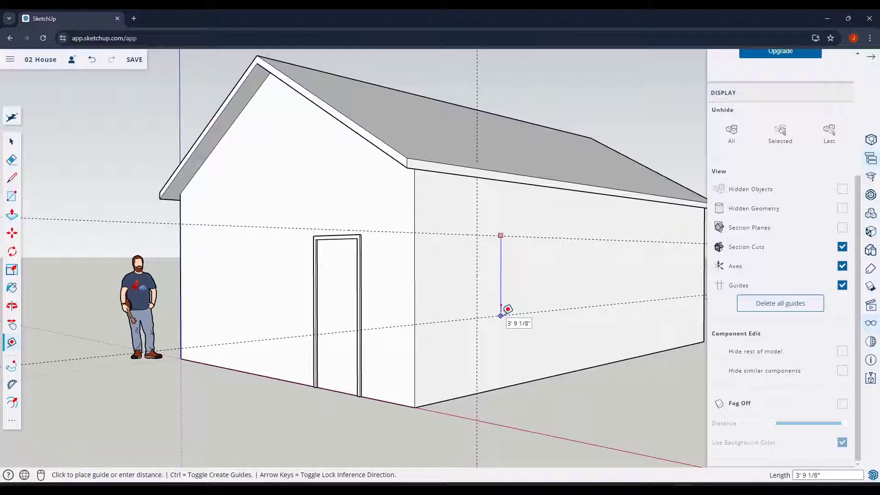
pyautogui.click(502, 314)
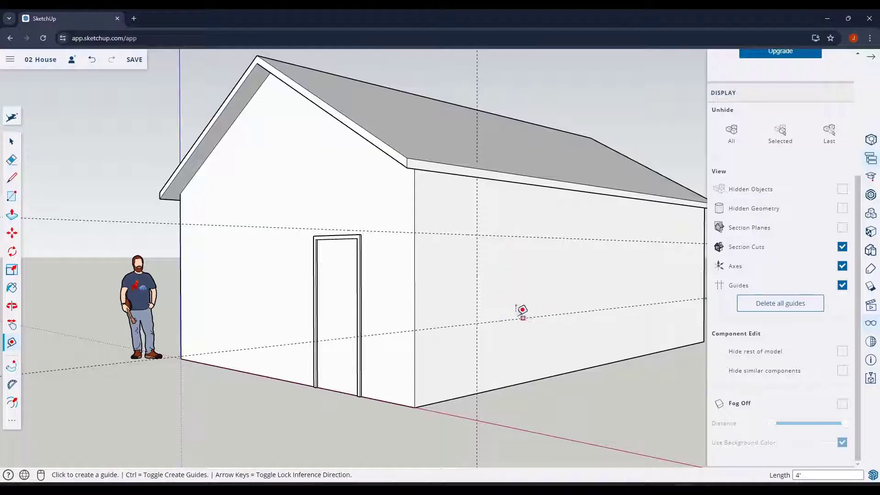
pyautogui.click(477, 271)
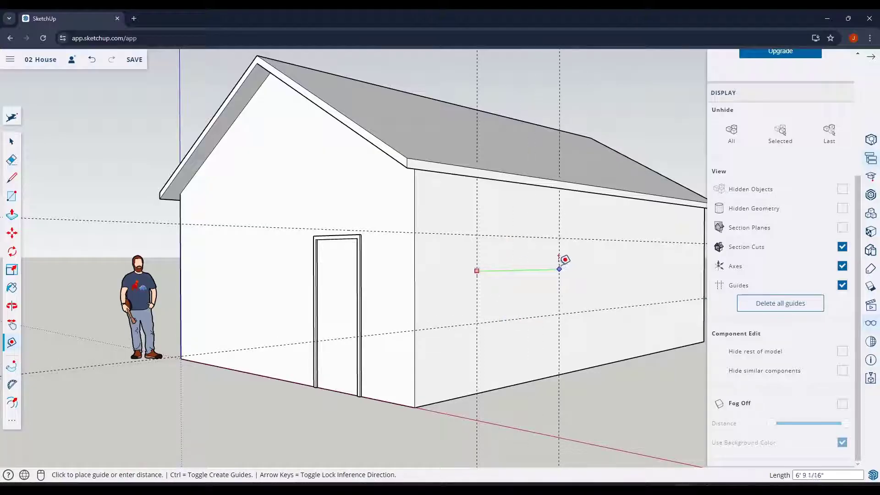
pyautogui.press('Return')
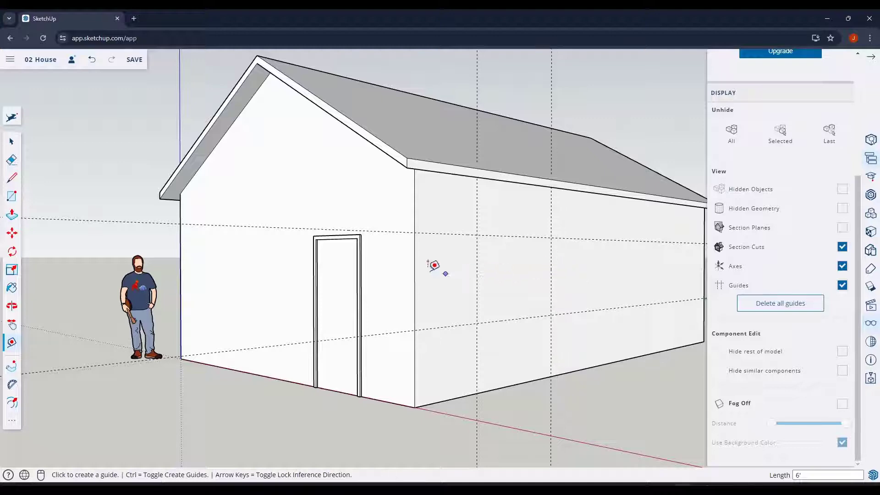
# - Draw a window rectangle on the side wall between the intersections of the four guides
pyautogui.moveTo(436, 263); pyautogui.dragTo(558, 257, button='middle')
pyautogui.scroll(-3, 395, 255)
pyautogui.scroll(5, 424, 261)
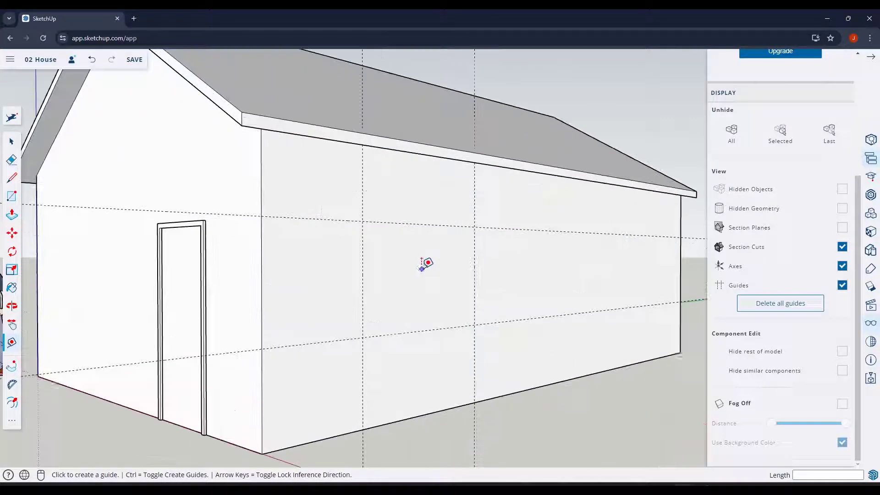
pyautogui.press('space')
pyautogui.click(422, 267)
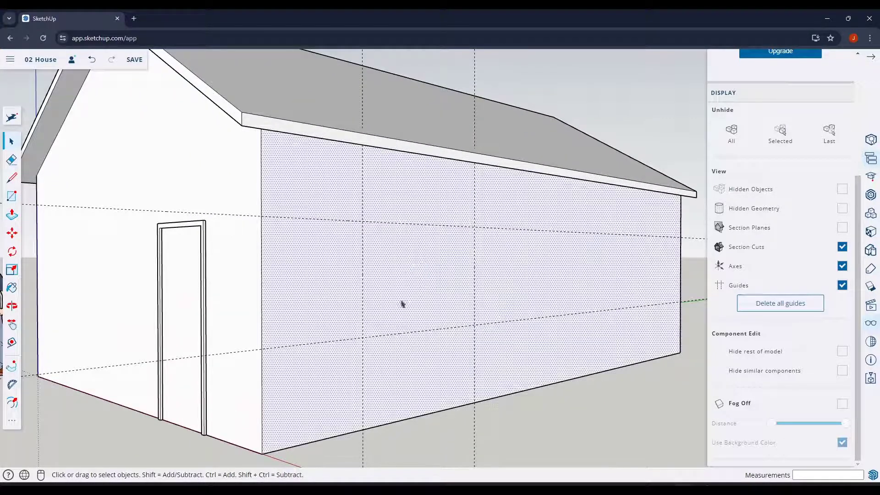
pyautogui.press('r')
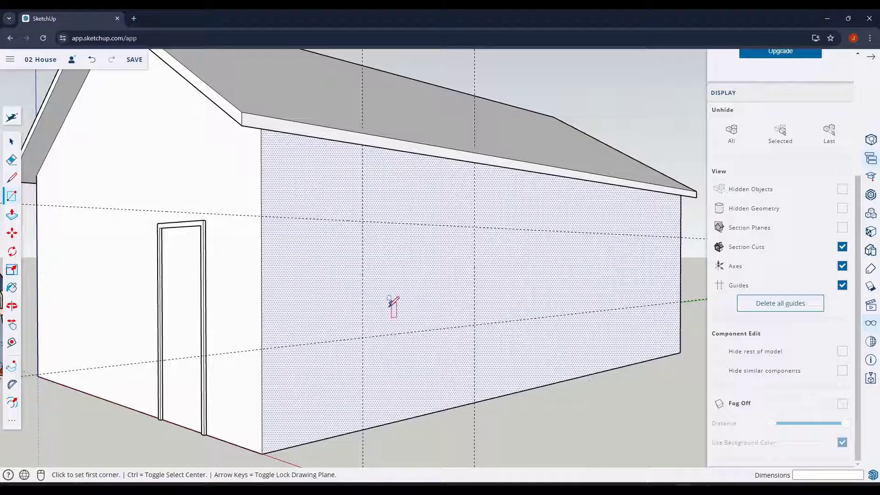
pyautogui.click(362, 338)
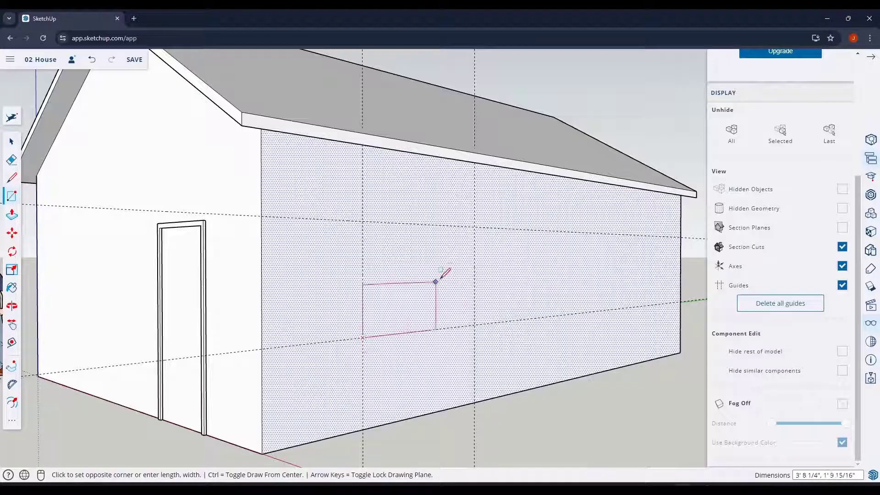
pyautogui.click(476, 226)
pyautogui.press('space')
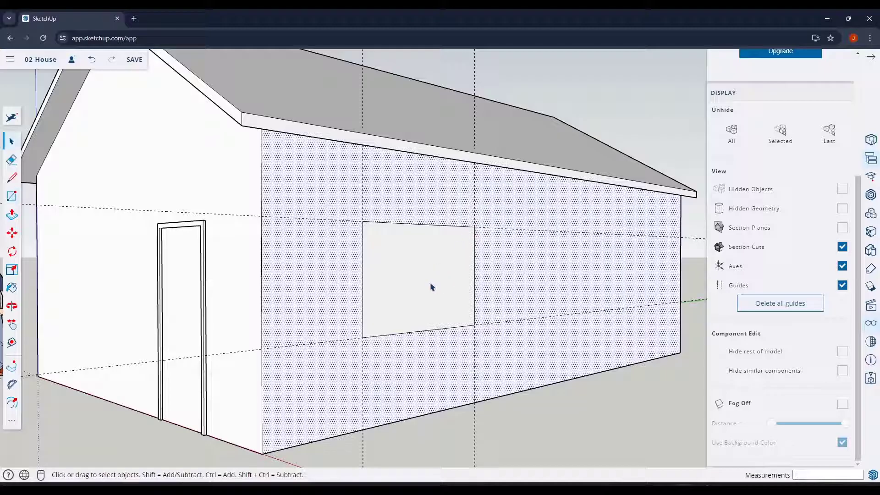
# - Offset the window rectangle's outline inward by 2 inches to form the frame
pyautogui.scroll(3, 380, 261)
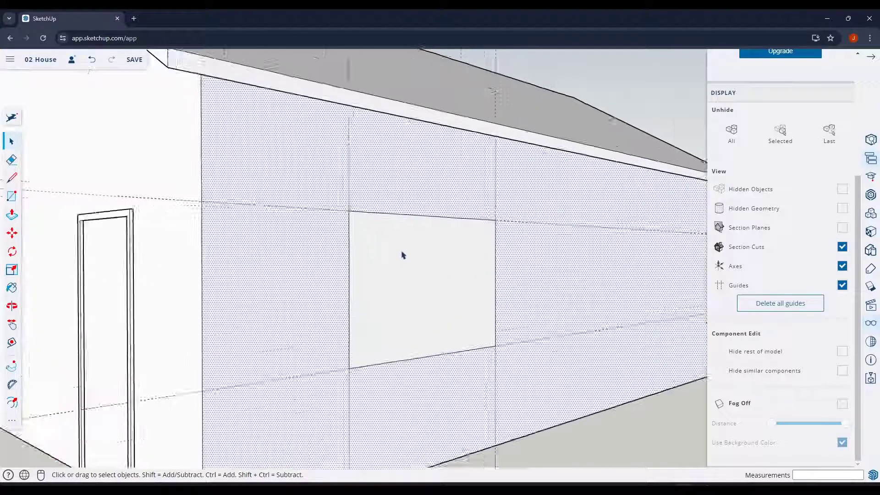
pyautogui.press('f')
pyautogui.press('space')
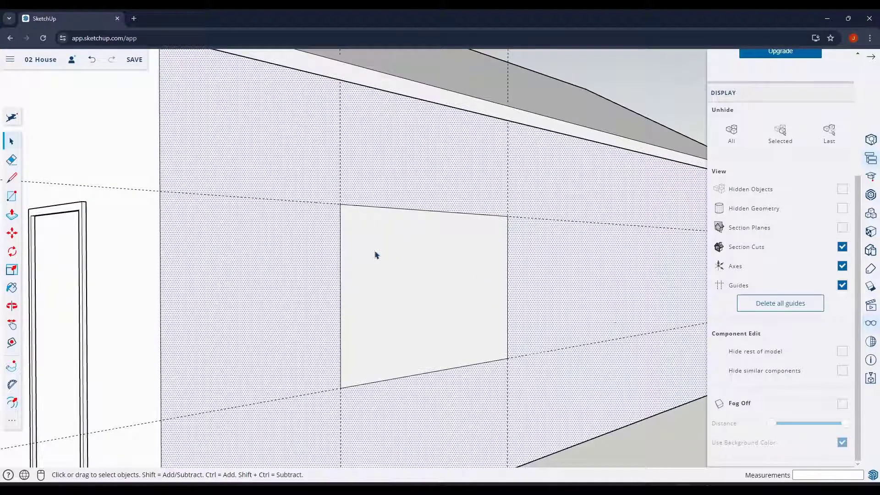
pyautogui.click(395, 269)
pyautogui.press('f')
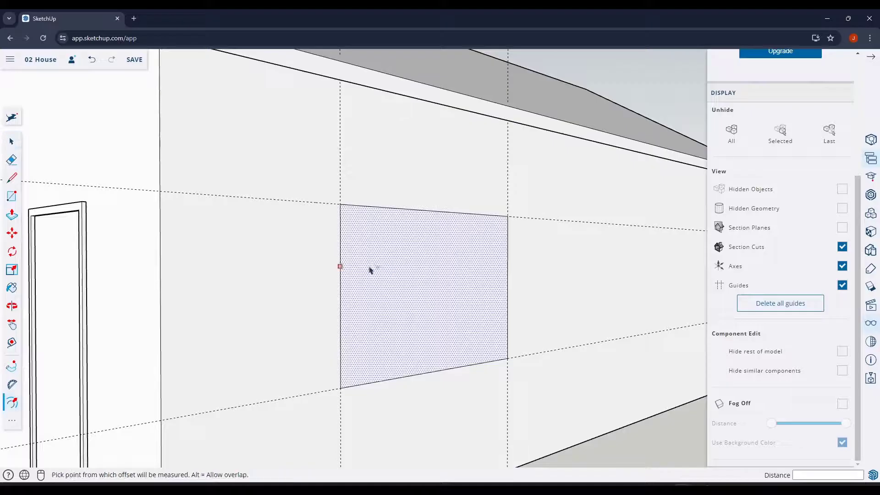
pyautogui.click(342, 265)
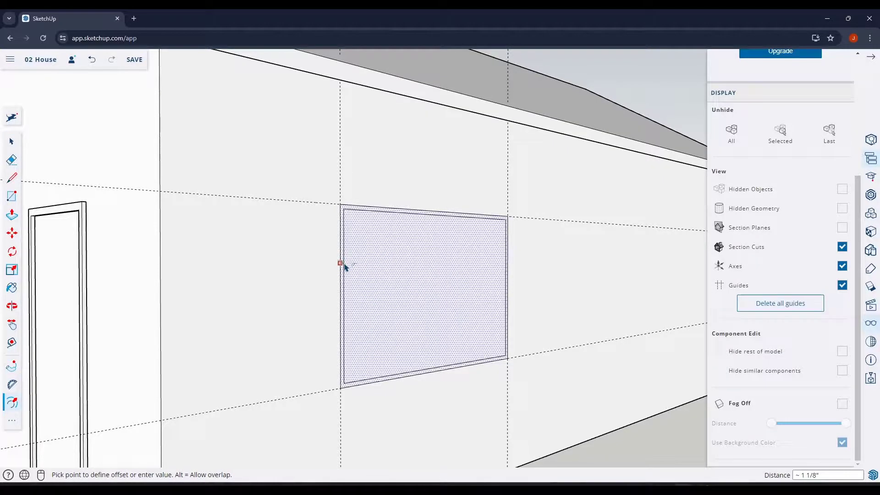
pyautogui.write('2')
pyautogui.press('Return')
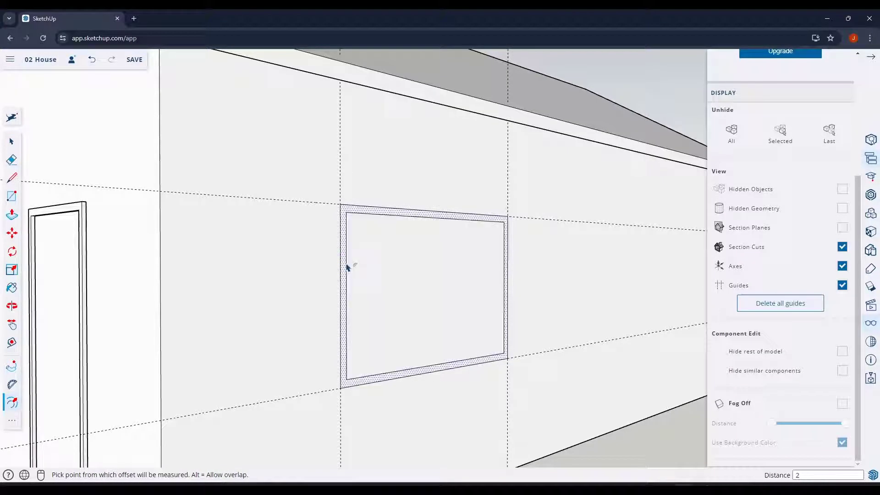
# - Select the window rectangle with its offset frame by a selection box and make the selection a group
pyautogui.scroll(-3, 387, 284)
pyautogui.moveTo(387, 287); pyautogui.dragTo(359, 290, button='middle')
pyautogui.scroll(3, 396, 274)
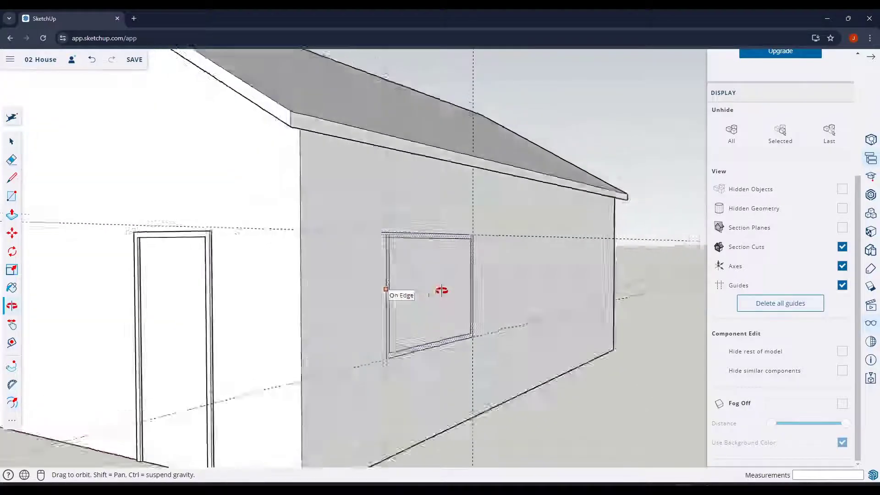
pyautogui.scroll(3, 414, 259)
pyautogui.scroll(-1, 416, 249)
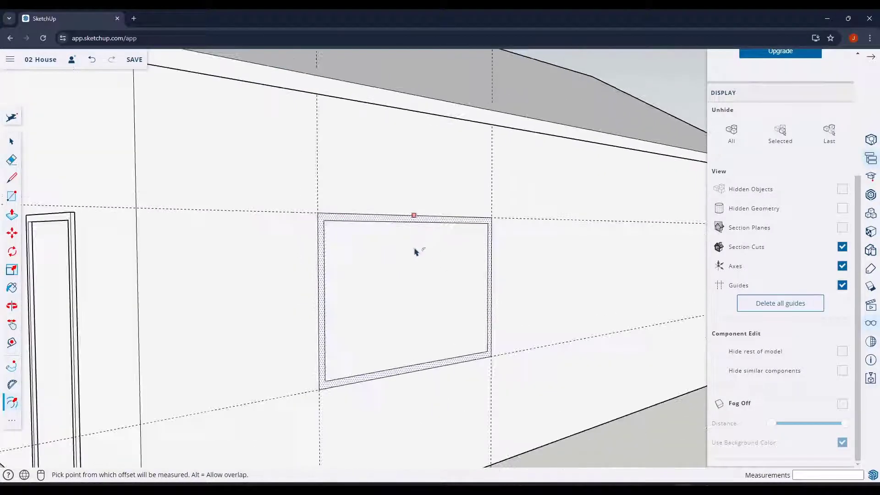
pyautogui.moveTo(415, 250); pyautogui.dragTo(420, 239, button='middle')
pyautogui.scroll(-1, 401, 245)
pyautogui.press('space')
pyautogui.scroll(-1, 385, 247)
pyautogui.moveTo(322, 192); pyautogui.dragTo(503, 364)
pyautogui.rightClick(410, 287)
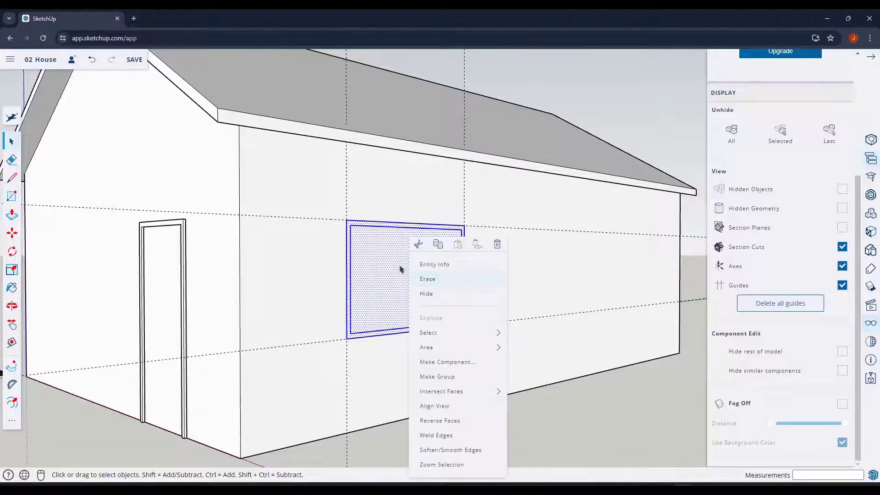
pyautogui.click(333, 198)
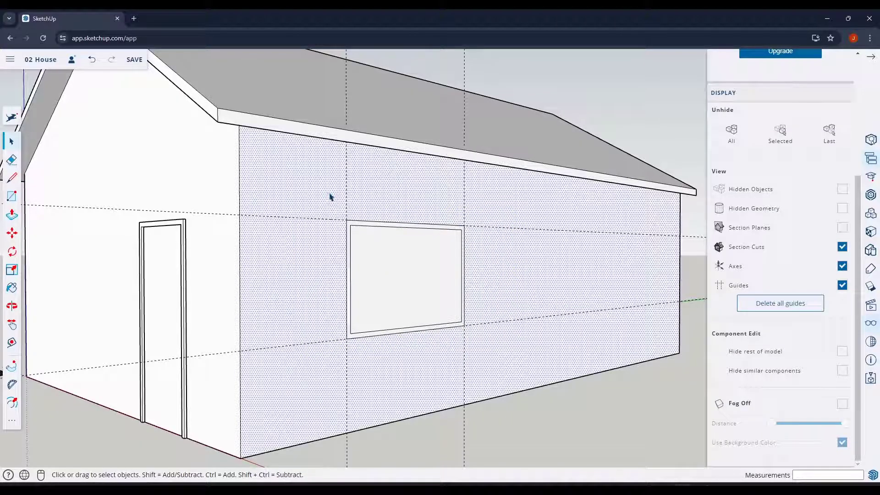
pyautogui.moveTo(330, 197); pyautogui.dragTo(493, 366)
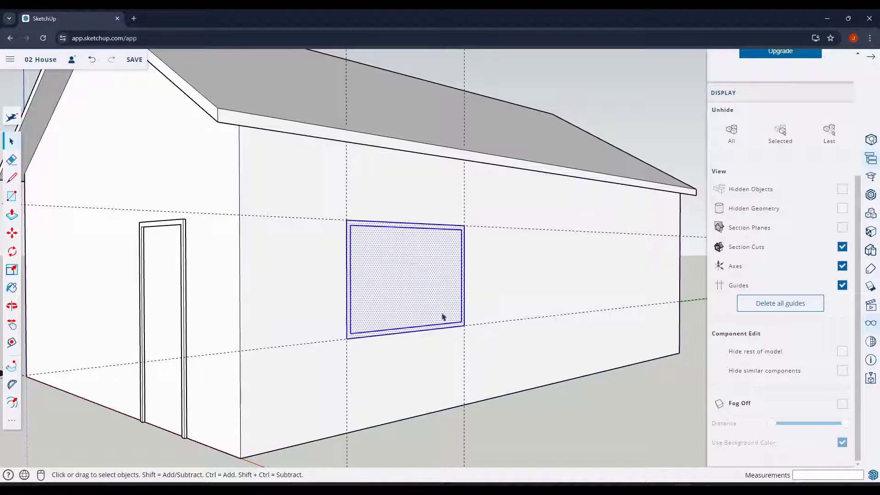
pyautogui.rightClick(405, 280)
pyautogui.click(443, 381)
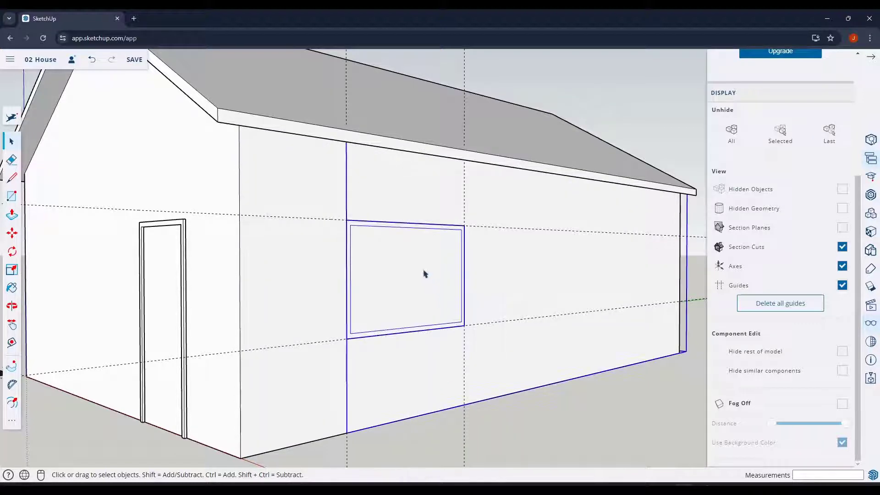
# - Inspect the extents of the new window group around and beneath the house
pyautogui.moveTo(461, 284); pyautogui.dragTo(507, 247, button='middle')
pyautogui.scroll(-8, 457, 269)
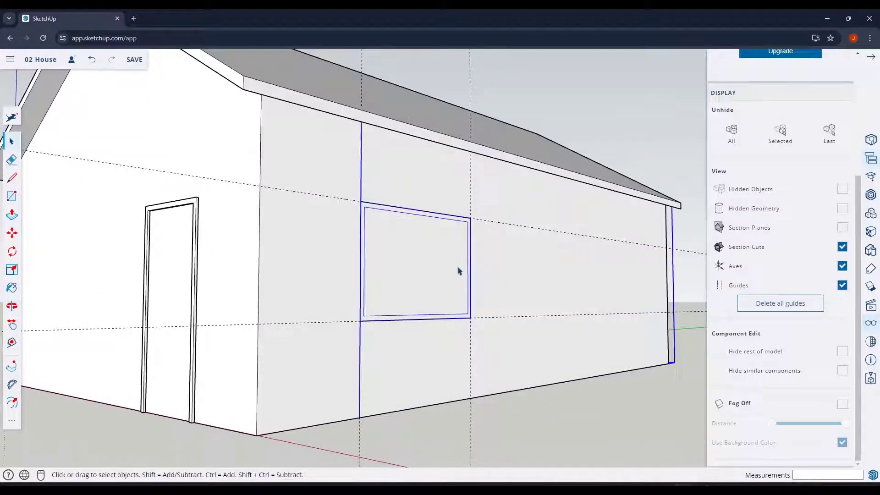
pyautogui.moveTo(468, 284)
pyautogui.mouseDown(button='middle')
pyautogui.moveTo(471, 326)
pyautogui.moveTo(61, 302)
pyautogui.moveTo(147, 235)
pyautogui.moveTo(385, 220)
pyautogui.moveTo(471, 308)
pyautogui.moveTo(468, 298)
pyautogui.mouseUp(button='middle')
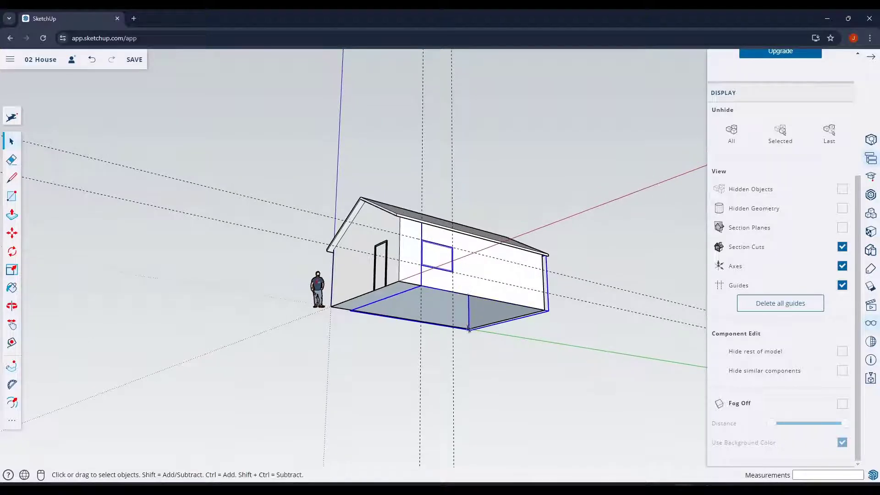
# - Undo the last change and make a group from the window's frame and pane geometry on the side wall
pyautogui.hotkey('ctrl', 'z')
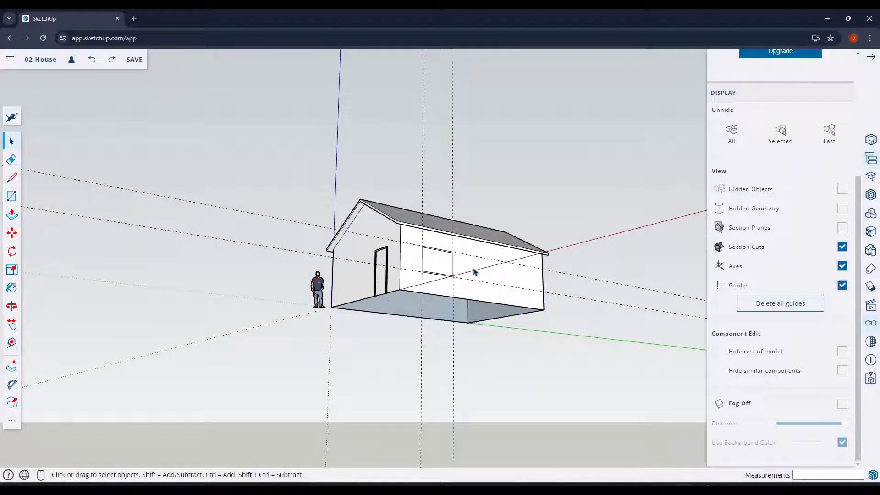
pyautogui.scroll(5, 448, 265)
pyautogui.moveTo(368, 215); pyautogui.dragTo(466, 304)
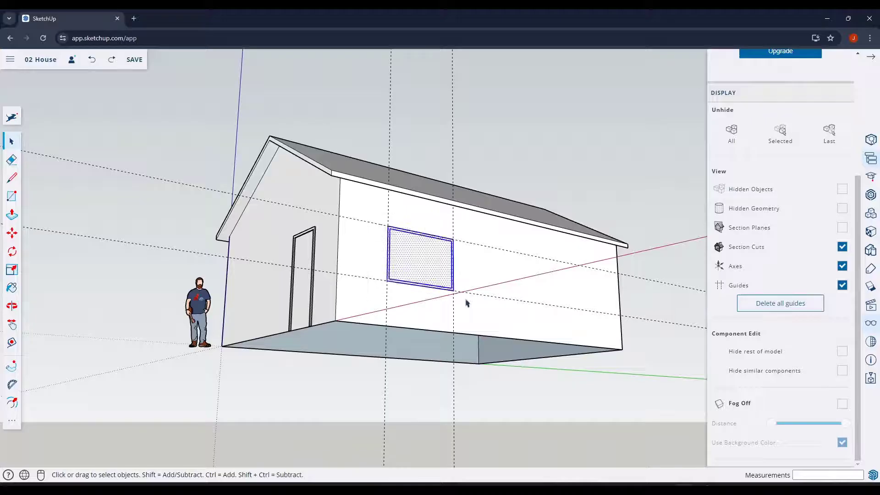
pyautogui.moveTo(465, 304); pyautogui.dragTo(462, 404, button='middle')
pyautogui.press('space')
pyautogui.scroll(5, 432, 281)
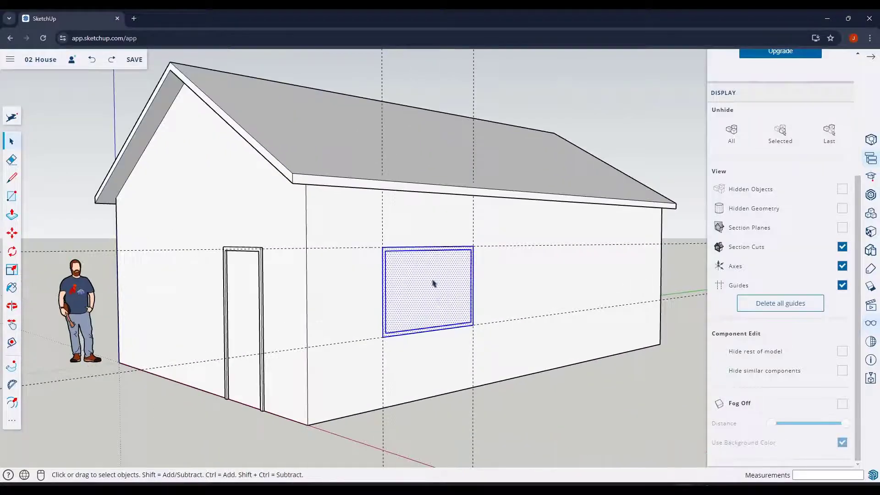
pyautogui.rightClick(424, 276)
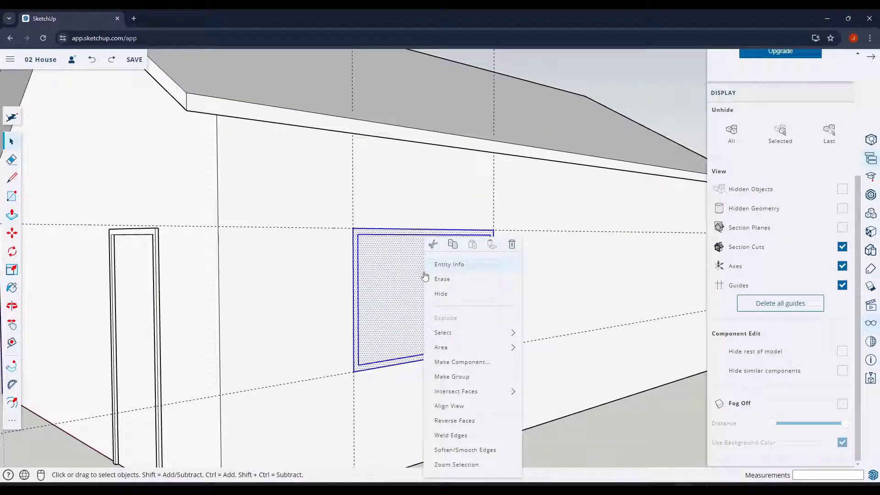
pyautogui.click(459, 378)
# - Open the window group on the side wall for editing
pyautogui.moveTo(399, 280); pyautogui.dragTo(424, 281, button='middle')
pyautogui.scroll(2, 412, 287)
pyautogui.scroll(1, 413, 287)
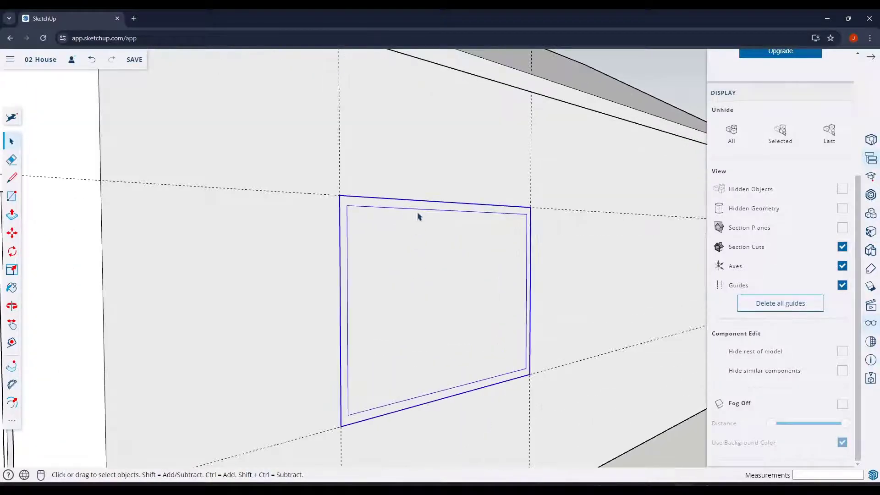
pyautogui.scroll(-3, 417, 213)
pyautogui.scroll(3, 442, 309)
pyautogui.moveTo(422, 252)
pyautogui.mouseDown(button='middle')
pyautogui.moveTo(425, 242)
pyautogui.moveTo(424, 253)
pyautogui.mouseUp(button='middle')
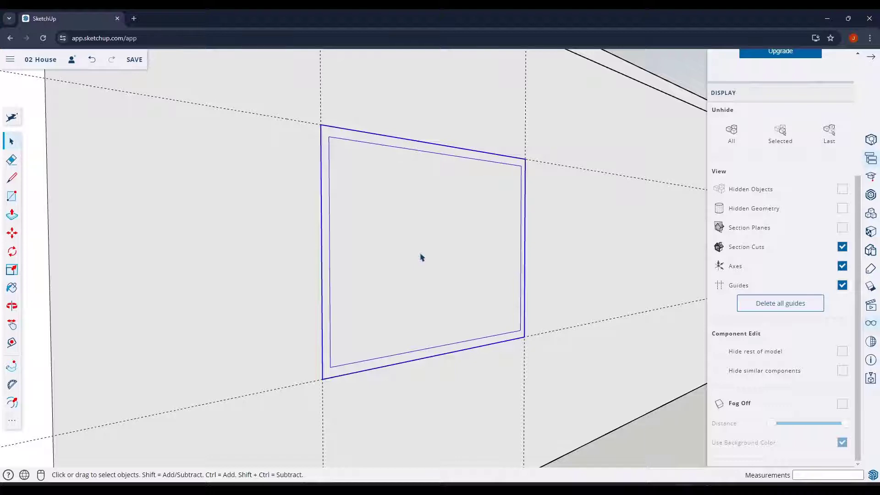
pyautogui.doubleClick(421, 258)
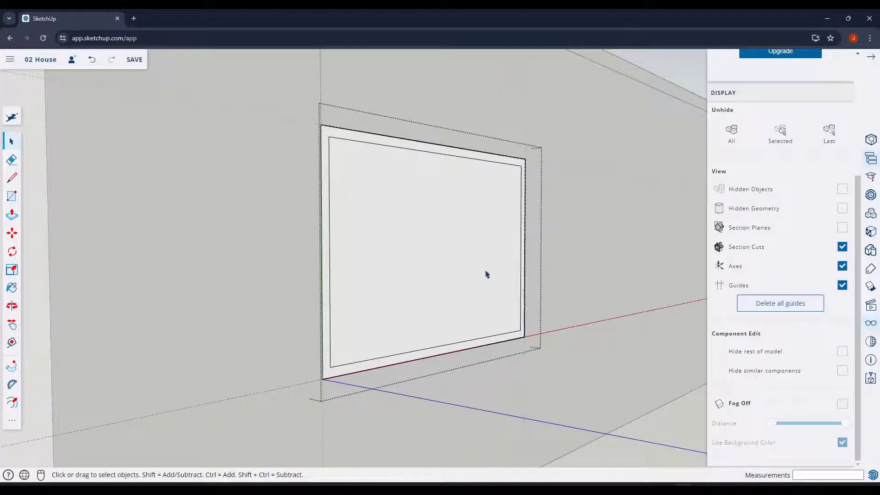
pyautogui.click(577, 277)
pyautogui.click(466, 262)
pyautogui.rightClick(465, 261)
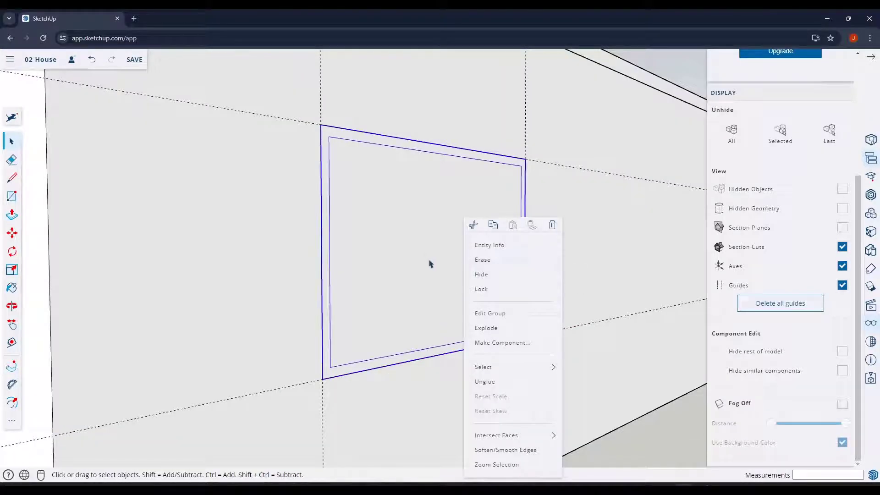
pyautogui.click(488, 314)
pyautogui.moveTo(417, 229); pyautogui.dragTo(436, 241, button='middle')
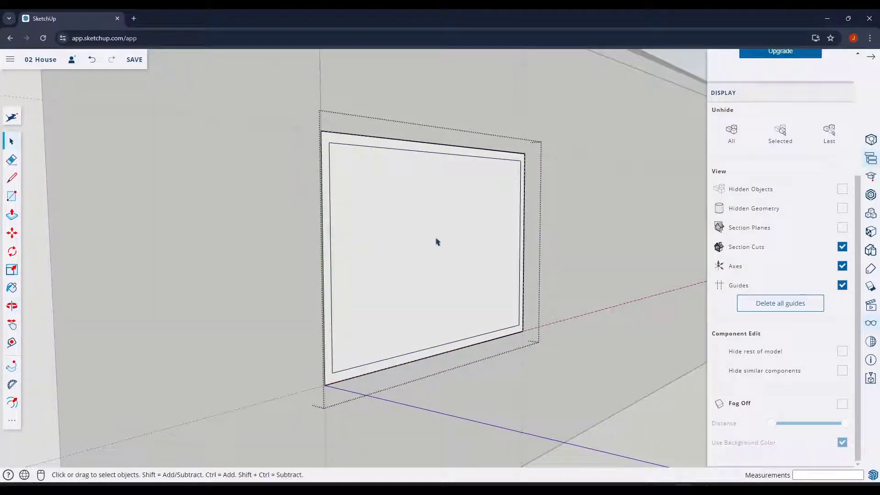
# - Extrude the window frame face outward by 1" with Push/Pull and close the group
pyautogui.click(329, 187)
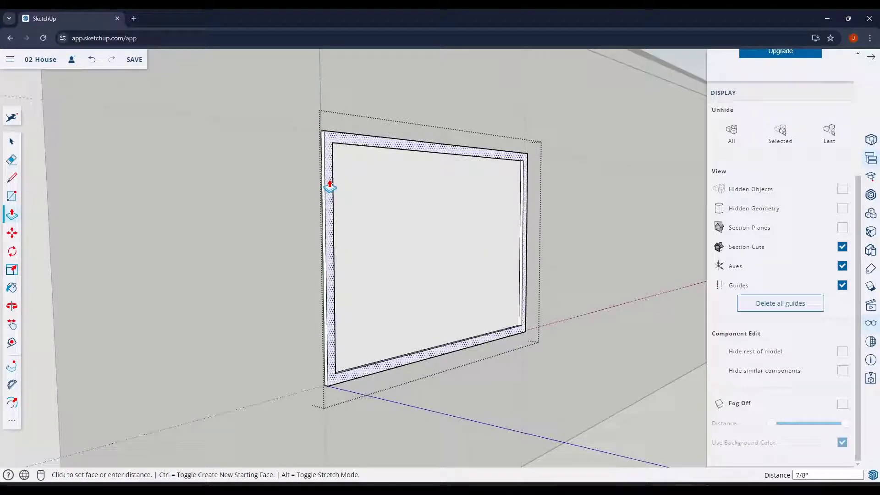
pyautogui.write('1')
pyautogui.press('Return')
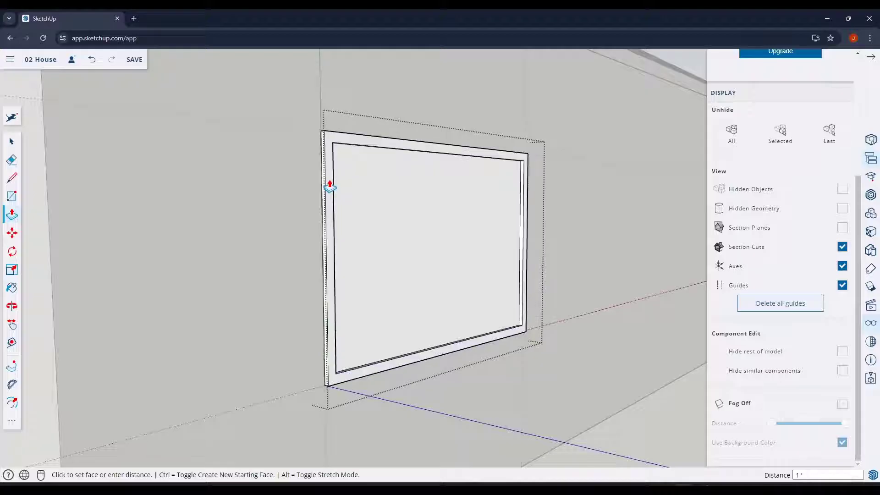
pyautogui.press('space')
pyautogui.moveTo(585, 271); pyautogui.dragTo(551, 258, button='middle')
pyautogui.scroll(-7, 552, 258)
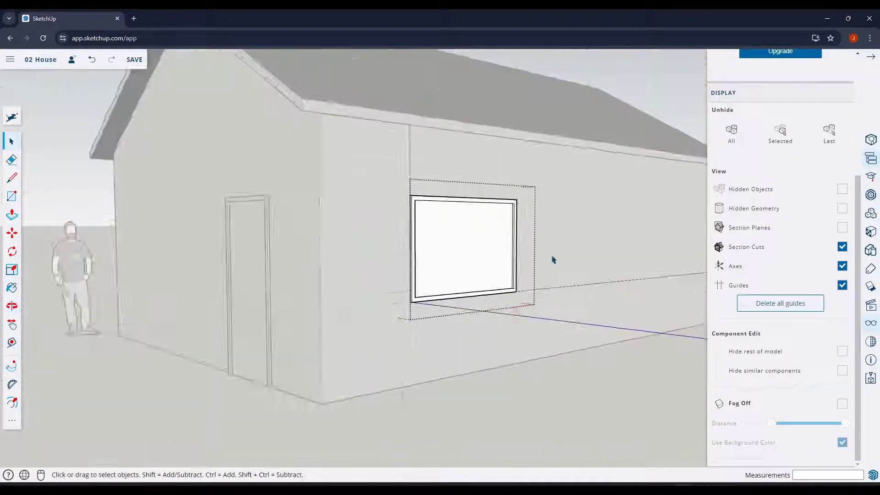
pyautogui.click(539, 425)
pyautogui.moveTo(494, 326); pyautogui.dragTo(520, 265, button='middle')
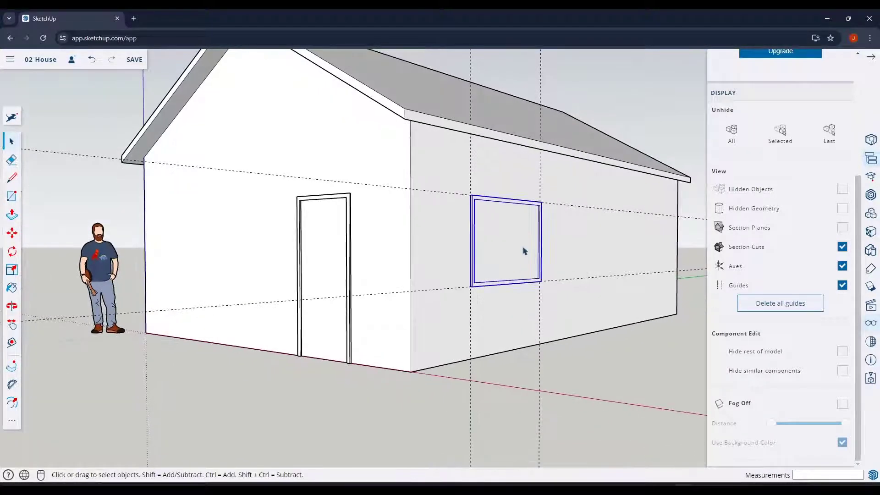
# - Reopen the window group and delete the pane face inside the frame
pyautogui.scroll(4, 520, 248)
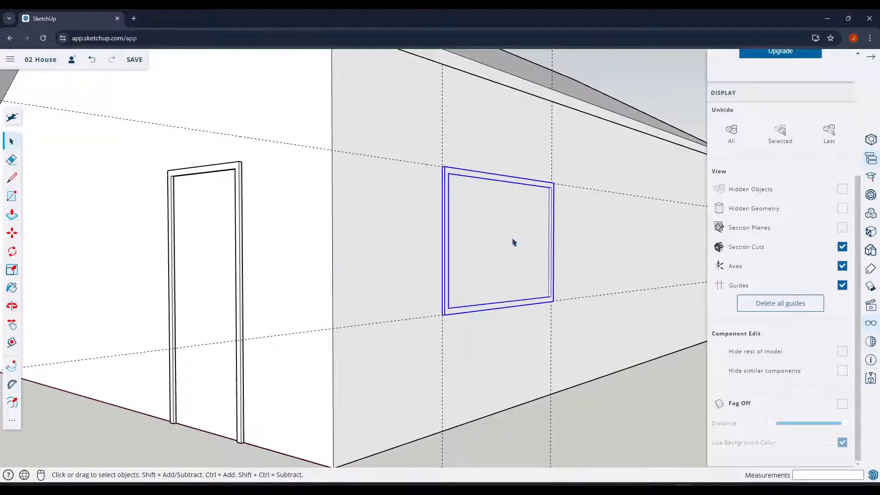
pyautogui.doubleClick(513, 242)
pyautogui.scroll(5, 531, 261)
pyautogui.click(467, 227)
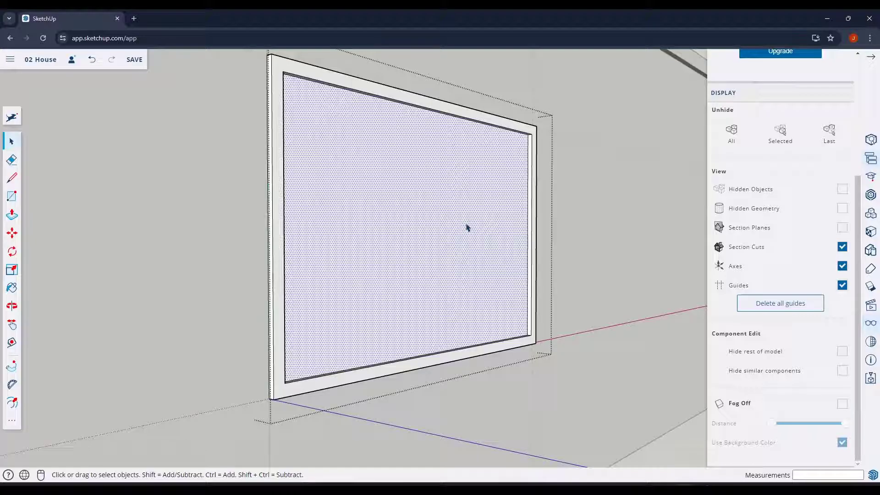
pyautogui.press('Delete')
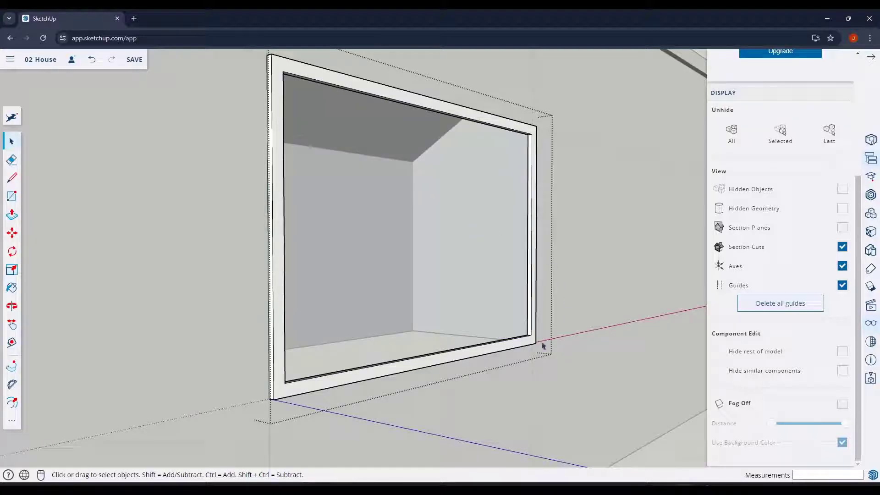
pyautogui.moveTo(489, 316)
pyautogui.mouseDown(button='middle')
pyautogui.moveTo(442, 326)
pyautogui.moveTo(498, 319)
pyautogui.mouseUp(button='middle')
pyautogui.scroll(-10, 498, 318)
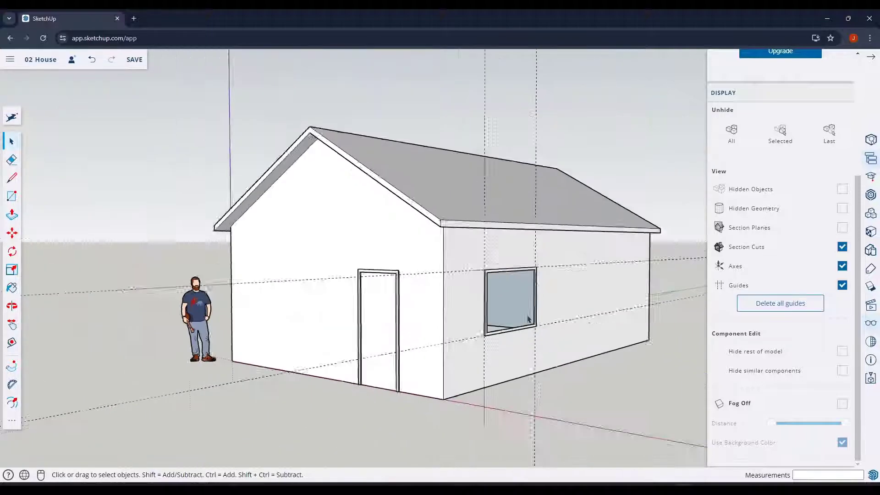
# - Extrude the back face of the window frame 1" toward the house interior and close the group
pyautogui.scroll(4, 498, 303)
pyautogui.moveTo(537, 362); pyautogui.dragTo(821, 263, button='middle')
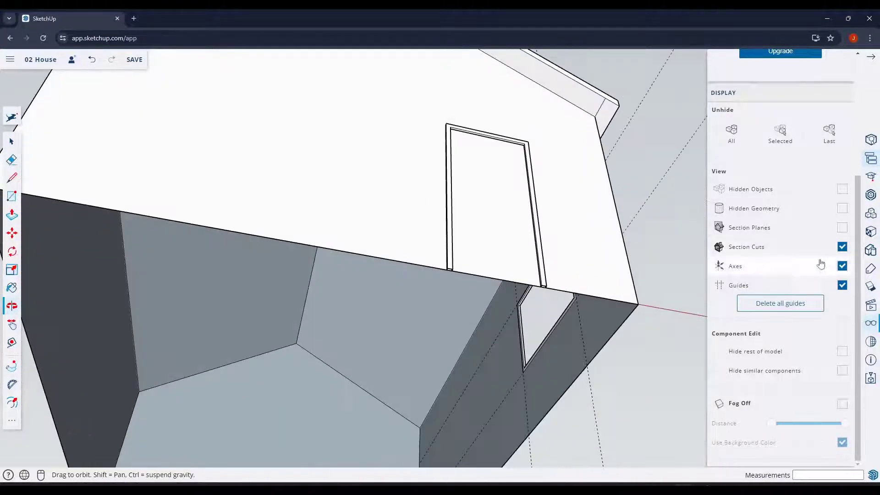
pyautogui.moveTo(487, 316); pyautogui.dragTo(502, 350, button='middle')
pyautogui.scroll(6, 530, 382)
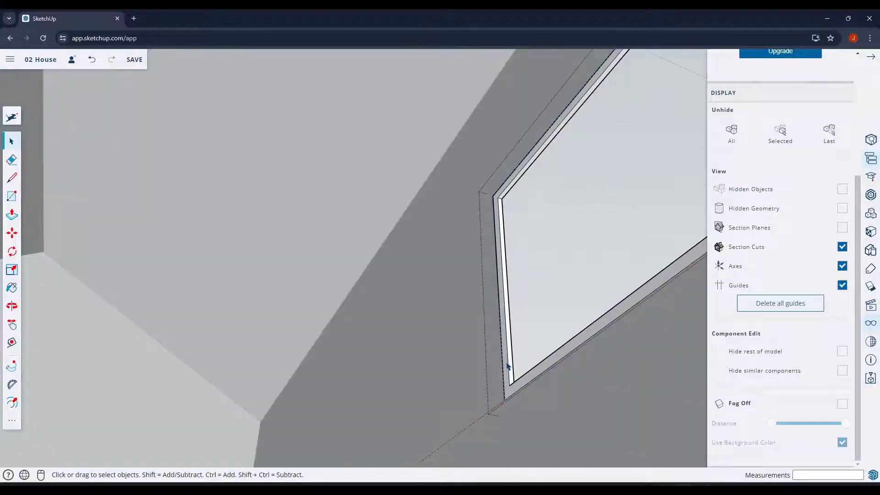
pyautogui.press('p')
pyautogui.click(504, 362)
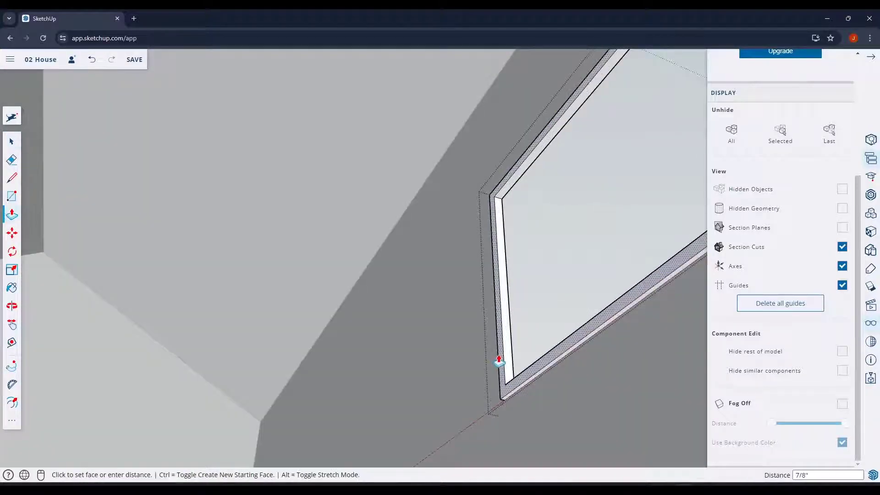
pyautogui.write('1"')
pyautogui.press('Return')
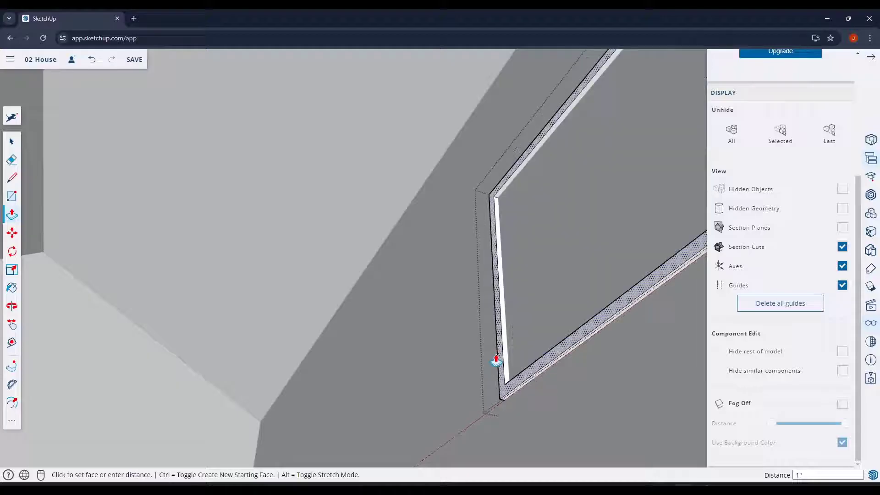
pyautogui.scroll(-10, 487, 391)
pyautogui.press('space')
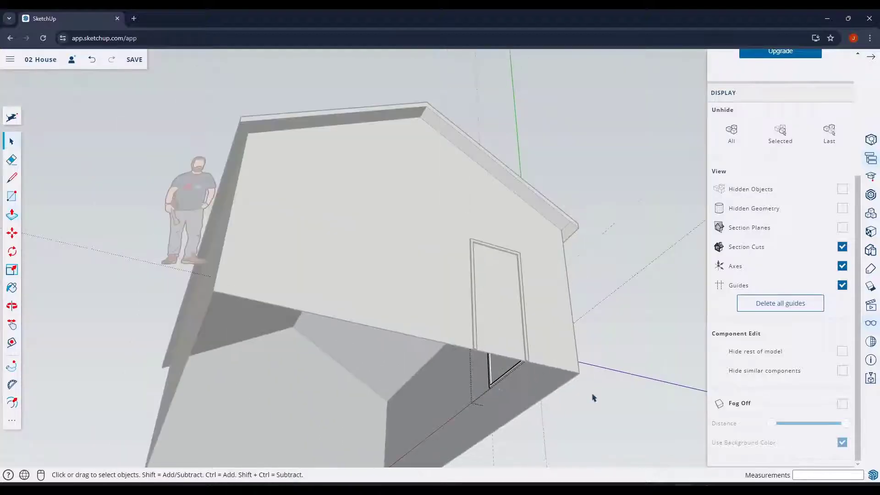
pyautogui.moveTo(591, 394); pyautogui.dragTo(428, 392, button='middle')
pyautogui.scroll(5, 491, 359)
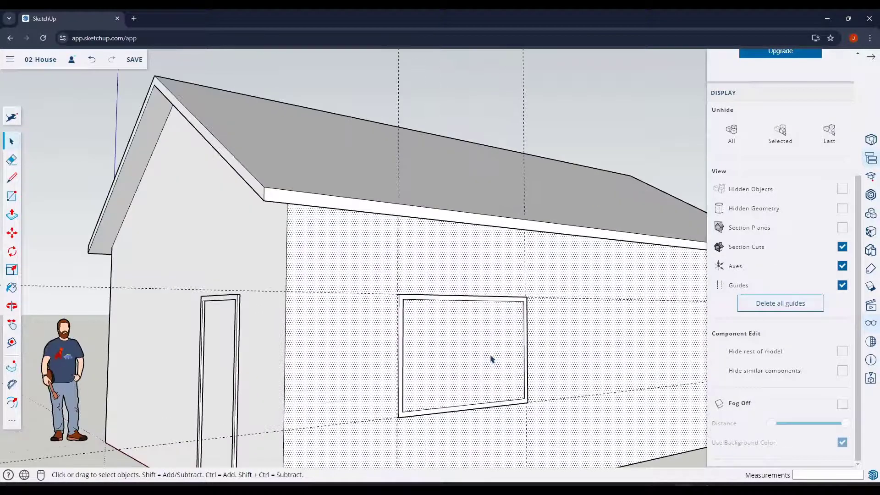
pyautogui.scroll(3, 412, 390)
pyautogui.moveTo(401, 391); pyautogui.dragTo(410, 375, button='middle')
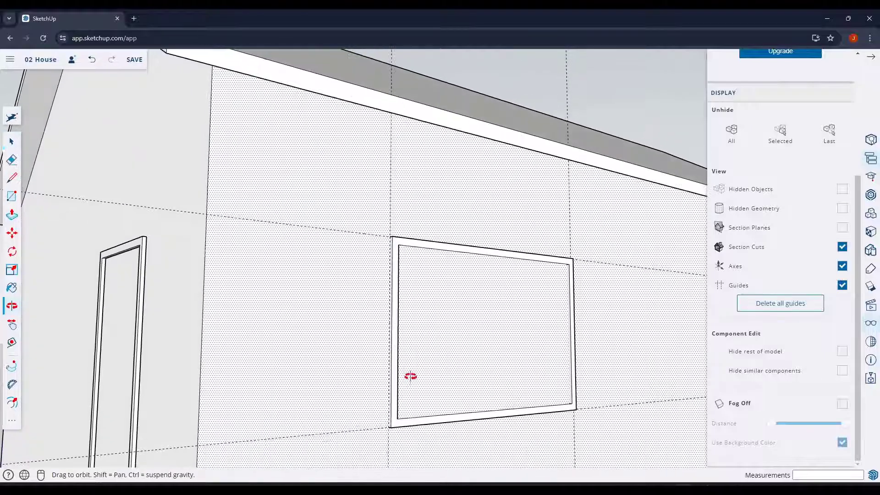
pyautogui.scroll(3, 397, 433)
pyautogui.press('r')
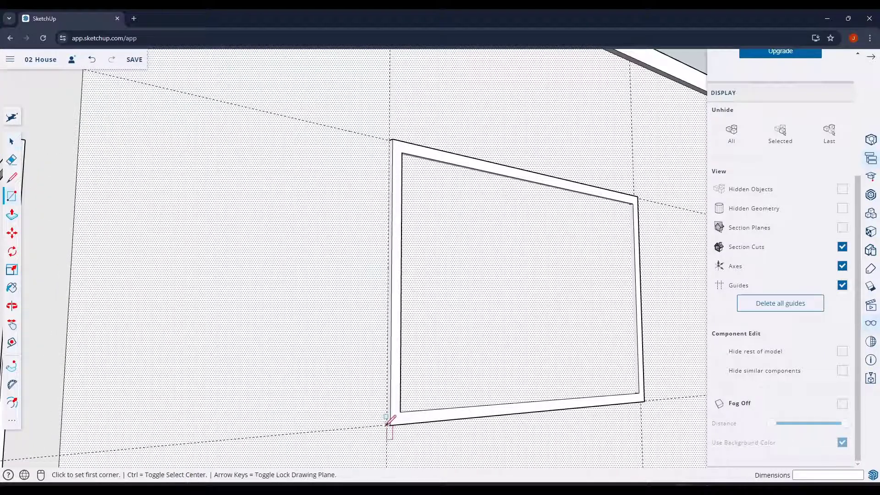
pyautogui.press('space')
pyautogui.scroll(-3, 378, 291)
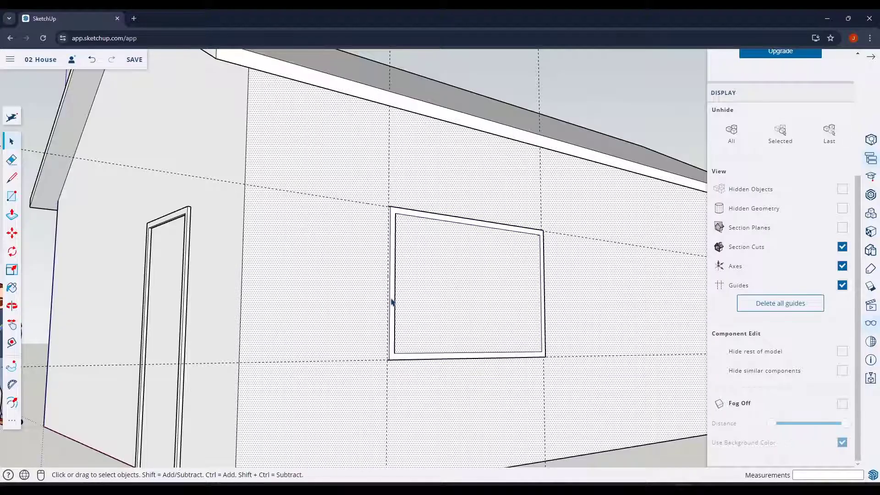
# - Try to draw a rectangle on the side wall around the window between opposite guide intersections, and undo it
pyautogui.scroll(4, 367, 334)
pyautogui.press('r')
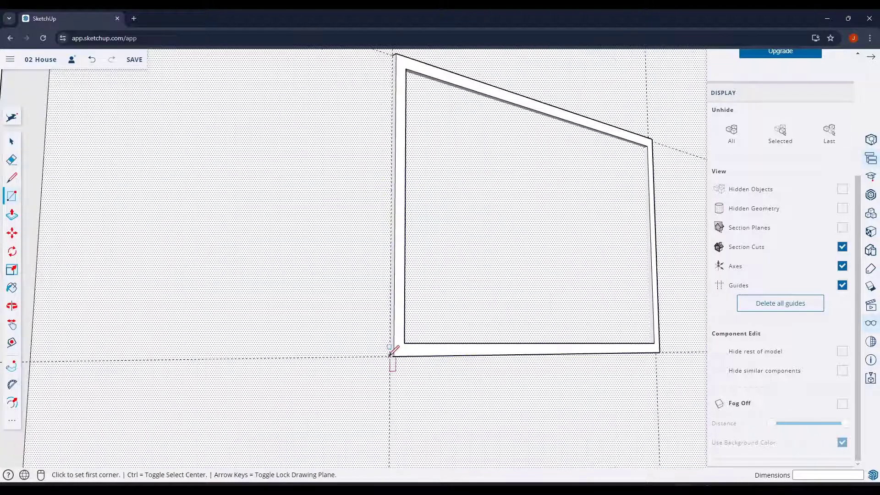
pyautogui.click(390, 356)
pyautogui.scroll(-4, 393, 354)
pyautogui.moveTo(477, 337); pyautogui.dragTo(332, 382, button='middle')
pyautogui.scroll(4, 351, 366)
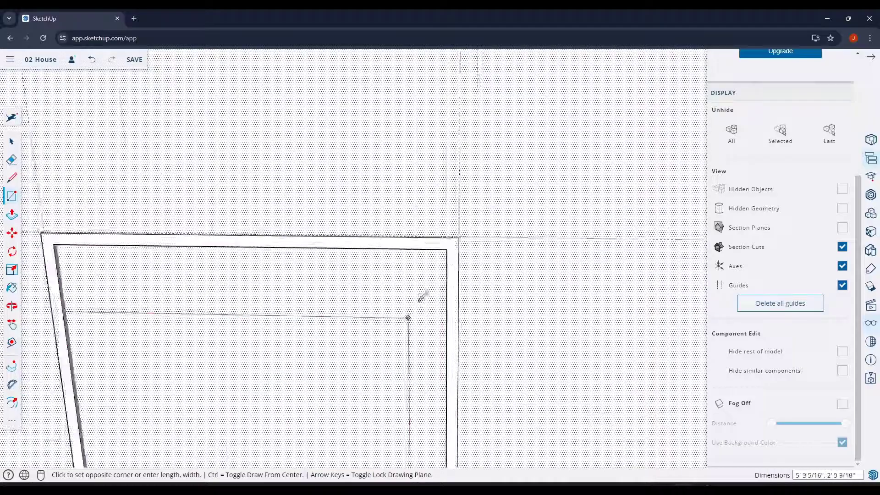
pyautogui.scroll(2, 422, 297)
pyautogui.click(480, 203)
pyautogui.moveTo(479, 203); pyautogui.dragTo(465, 215, button='middle')
pyautogui.hotkey('ctrl', 'z')
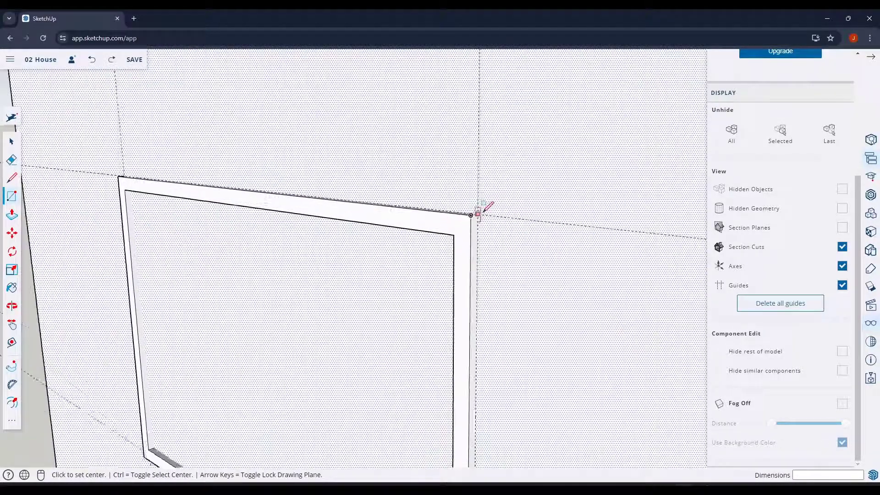
# - Draw a 6' by 4' rectangle on the side wall between the opposite guide intersections at the window frame's corners
pyautogui.click(477, 213)
pyautogui.scroll(-4, 530, 218)
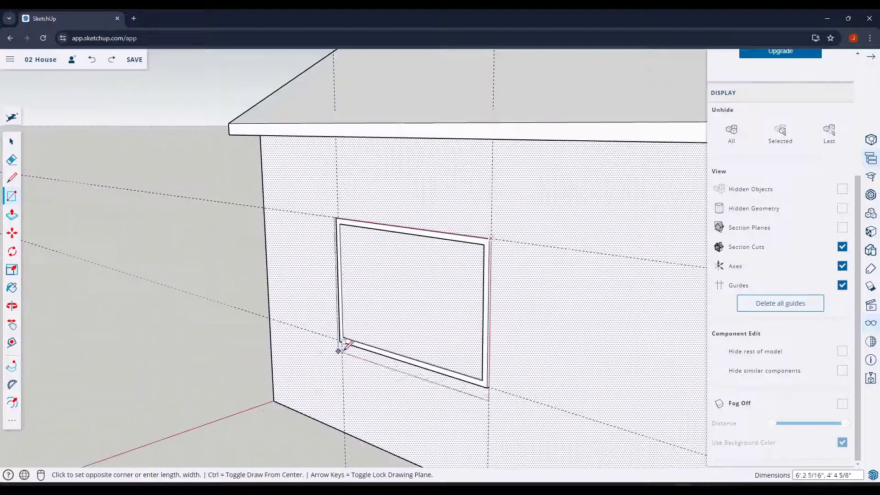
pyautogui.scroll(-5, 639, 206)
pyautogui.scroll(8, 581, 234)
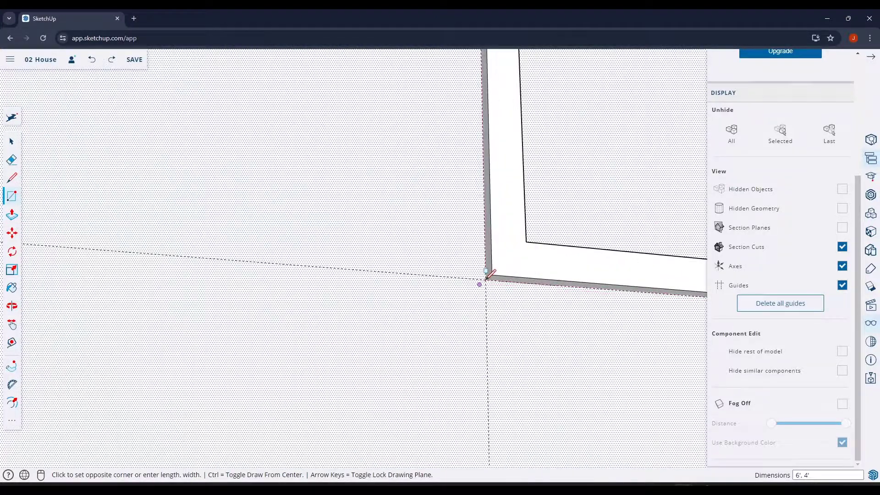
pyautogui.scroll(3, 488, 274)
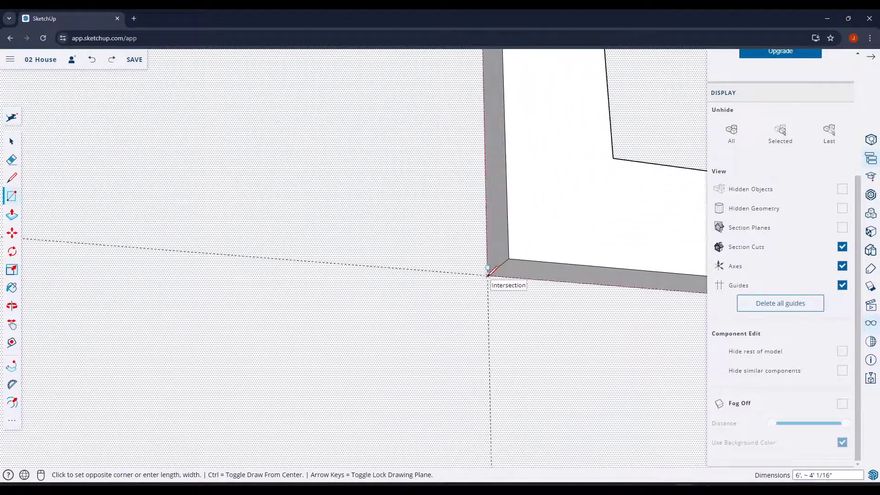
pyautogui.click(488, 275)
pyautogui.scroll(-10, 421, 314)
pyautogui.press('space')
# - Delete the wall face inside the window frame to cut the opening
pyautogui.click(519, 248)
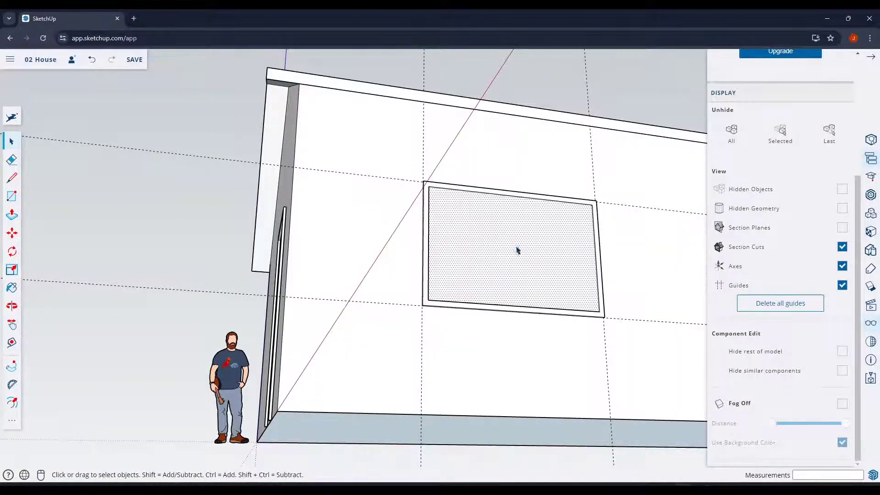
pyautogui.press('Delete')
pyautogui.moveTo(517, 250); pyautogui.dragTo(628, 475, button='middle')
# - Open the window frame group for editing again
pyautogui.scroll(3, 667, 324)
pyautogui.click(635, 342)
pyautogui.doubleClick(636, 342)
pyautogui.scroll(2, 608, 431)
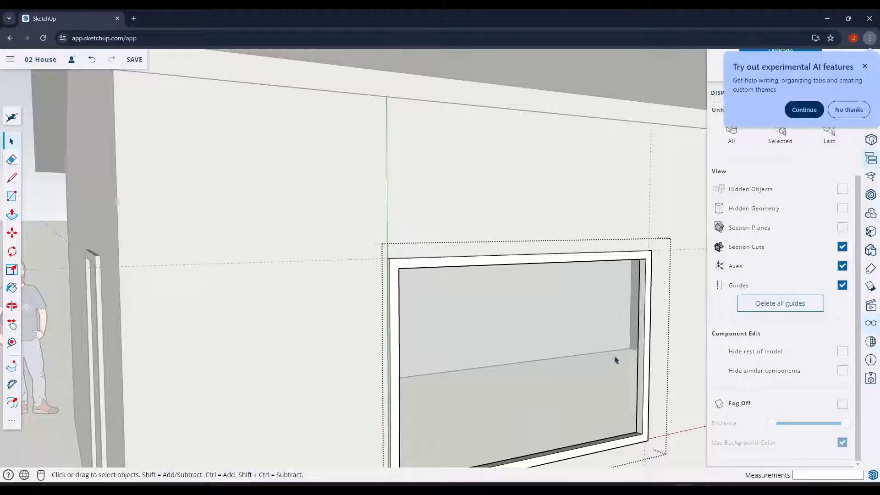
pyautogui.scroll(-1, 616, 360)
pyautogui.moveTo(603, 408); pyautogui.dragTo(574, 380, button='middle')
pyautogui.keyDown('shift'); pyautogui.moveTo(612, 431); pyautogui.dragTo(579, 361, button='middle'); pyautogui.keyUp('shift')
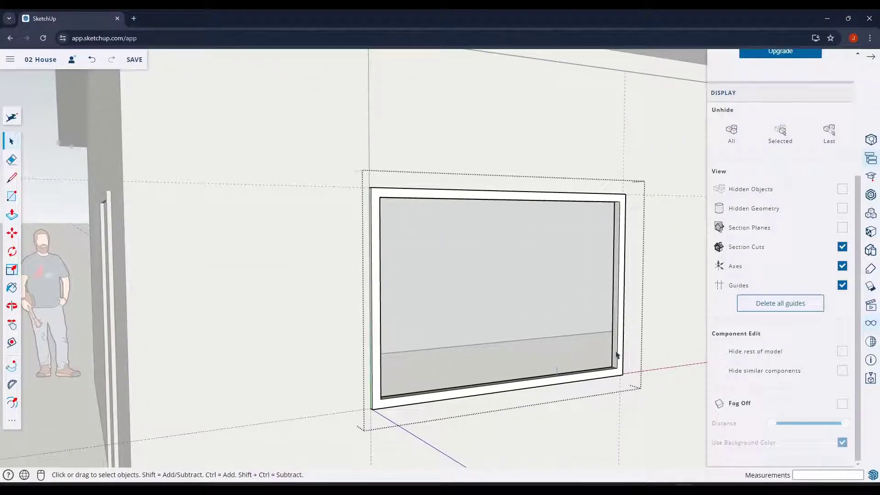
# - Make the frame's geometry its own group inside the window group, and reopen the window group for editing
pyautogui.tripleClick(378, 217)
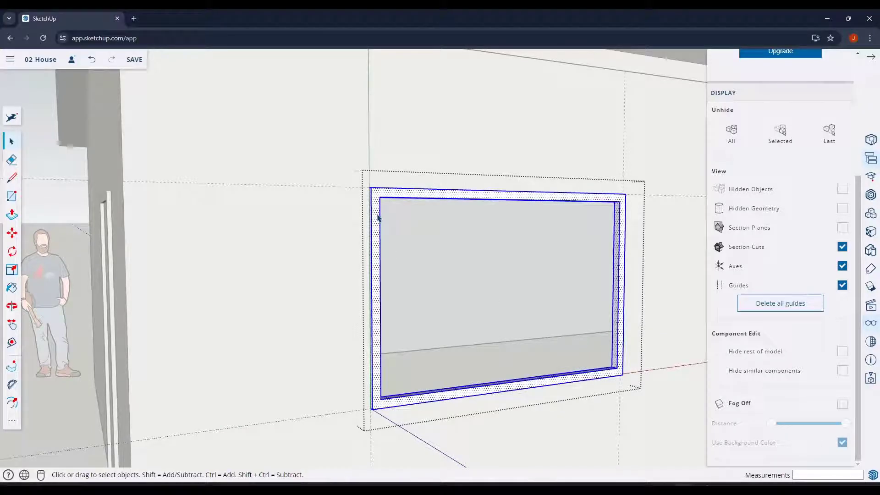
pyautogui.rightClick(379, 217)
pyautogui.click(420, 356)
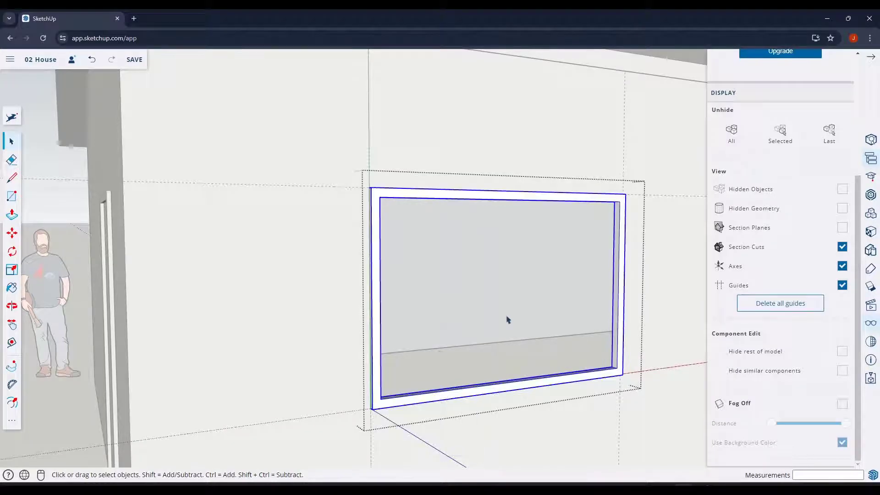
pyautogui.scroll(-5, 593, 423)
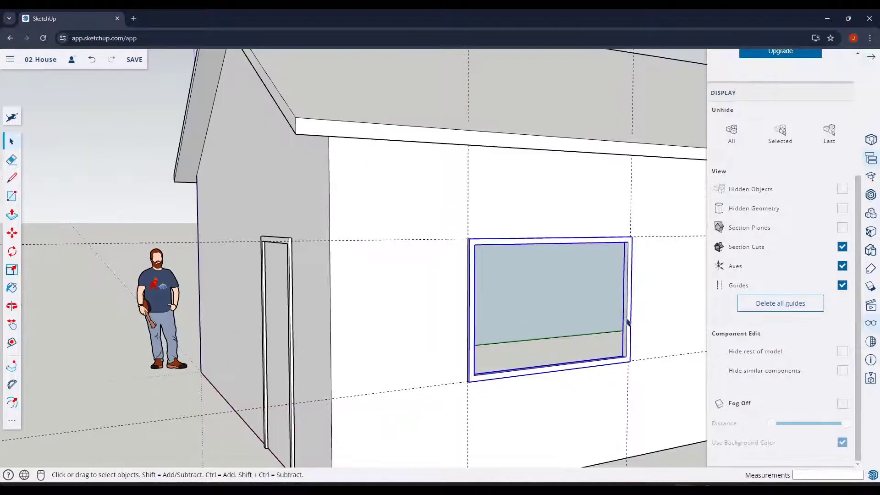
pyautogui.doubleClick(629, 323)
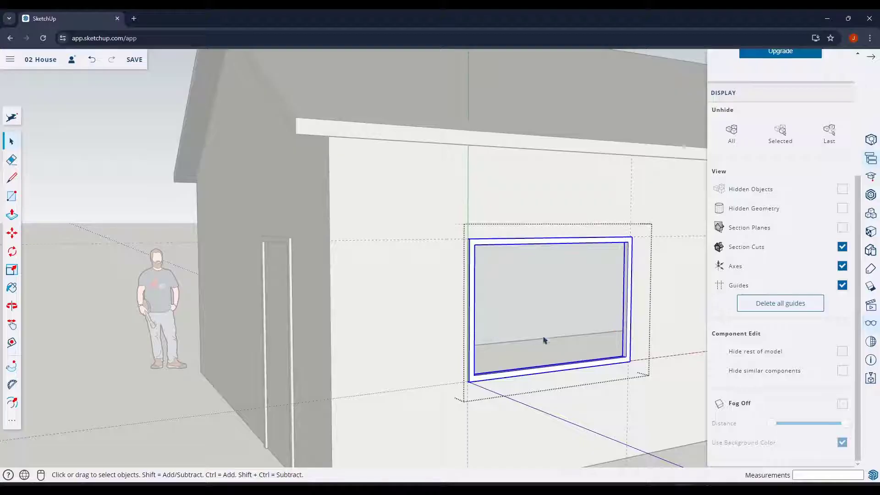
pyautogui.moveTo(603, 342); pyautogui.dragTo(600, 383, button='middle')
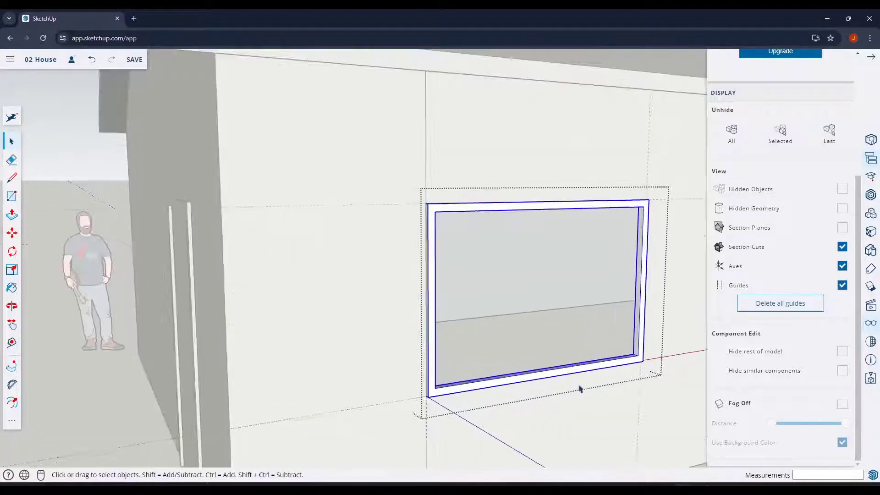
pyautogui.scroll(6, 572, 368)
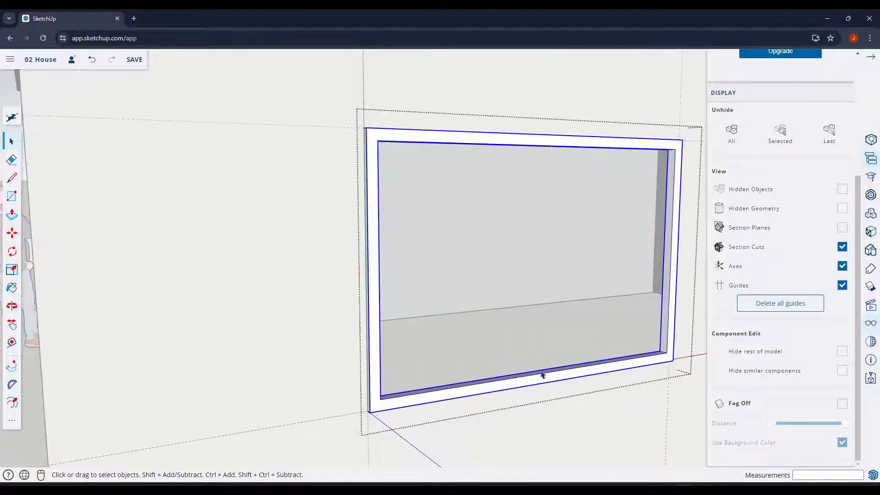
pyautogui.scroll(-2, 532, 377)
pyautogui.press('l')
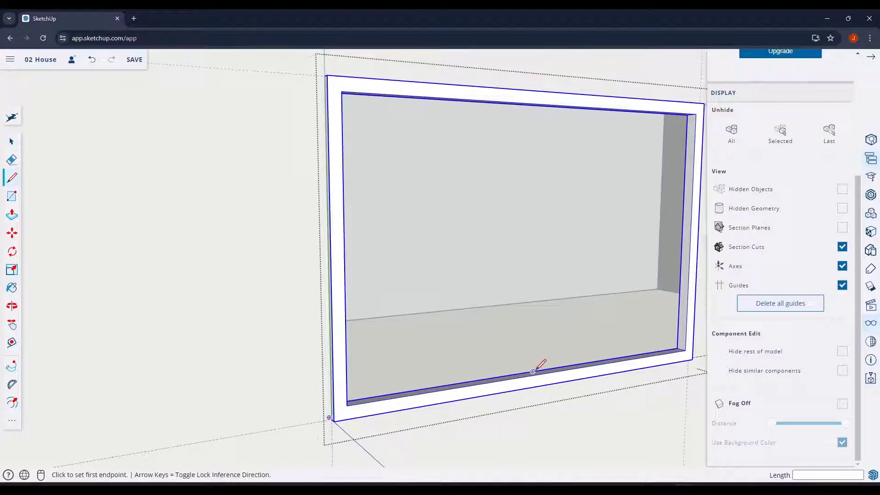
pyautogui.click(532, 371)
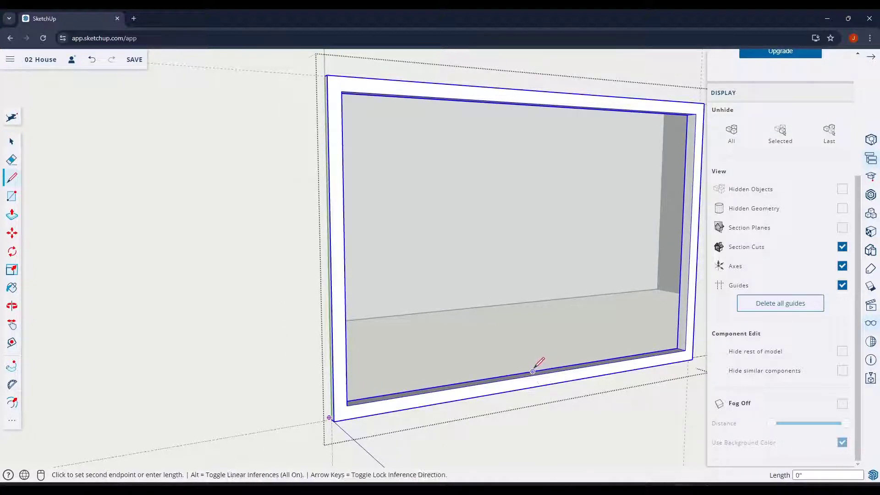
pyautogui.scroll(-1, 533, 371)
pyautogui.press('space')
pyautogui.scroll(2, 543, 380)
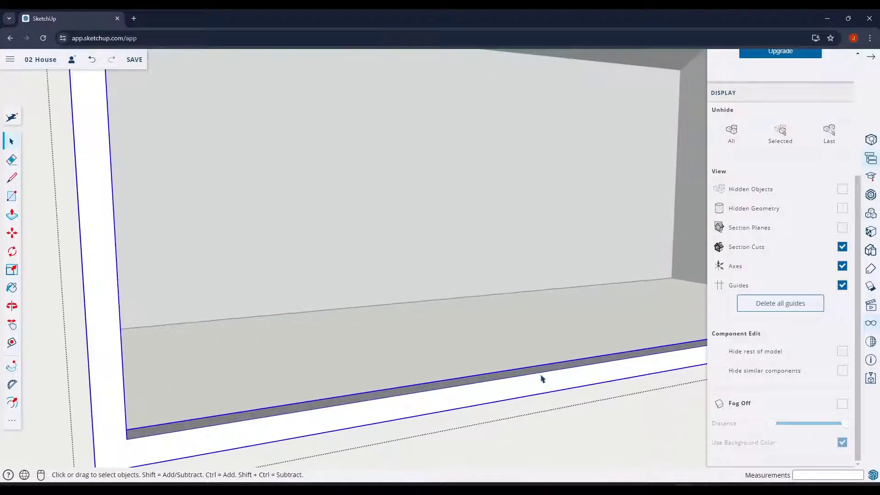
# - Draw a 1" line from the midpoint of the frame's inner lower front edge inward across the sill
pyautogui.press('l')
pyautogui.scroll(2, 542, 381)
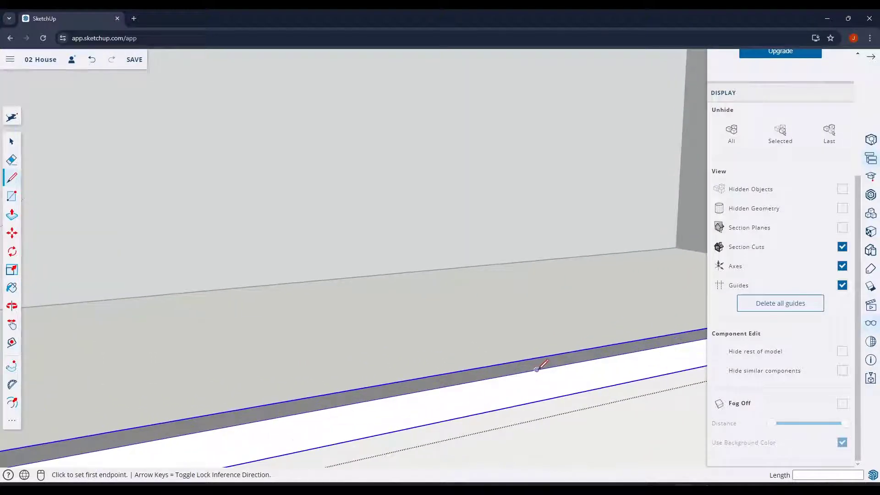
pyautogui.click(537, 370)
pyautogui.scroll(2, 535, 369)
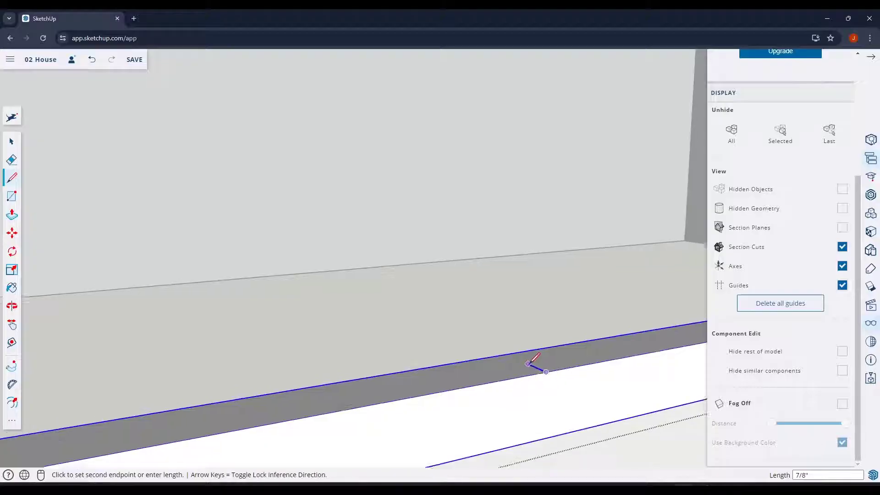
pyautogui.scroll(-6, 532, 362)
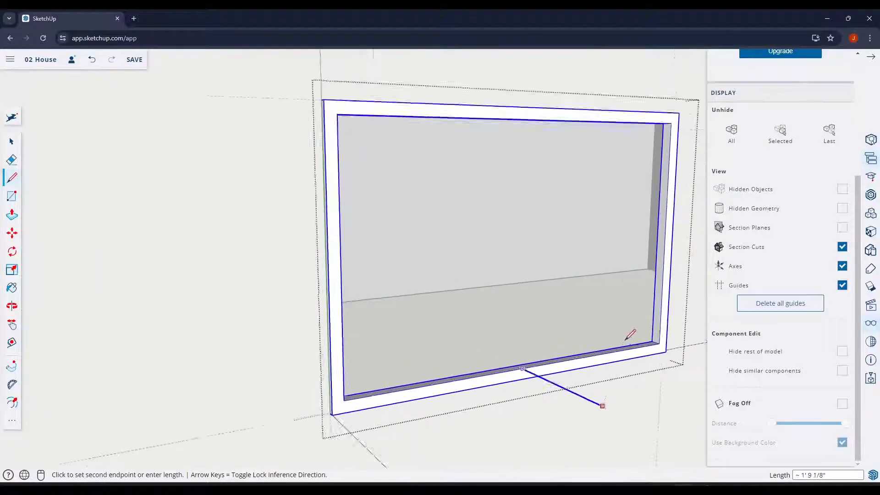
pyautogui.scroll(5, 630, 335)
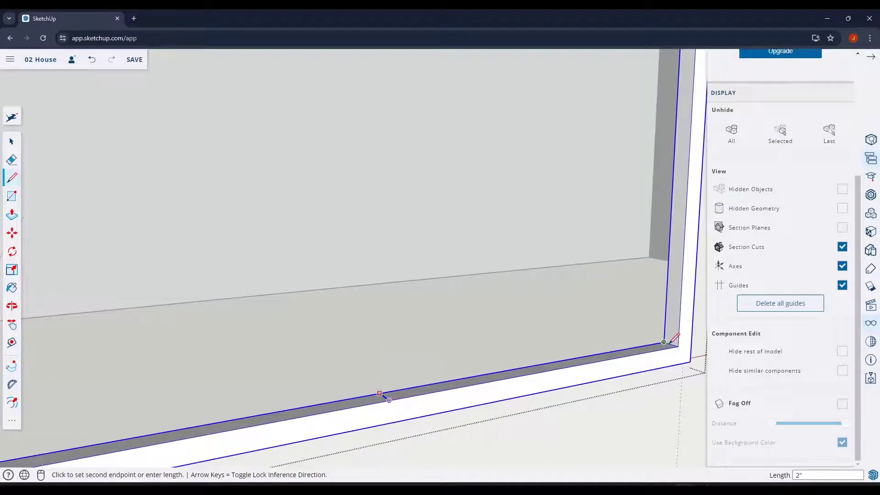
pyautogui.scroll(1, 674, 339)
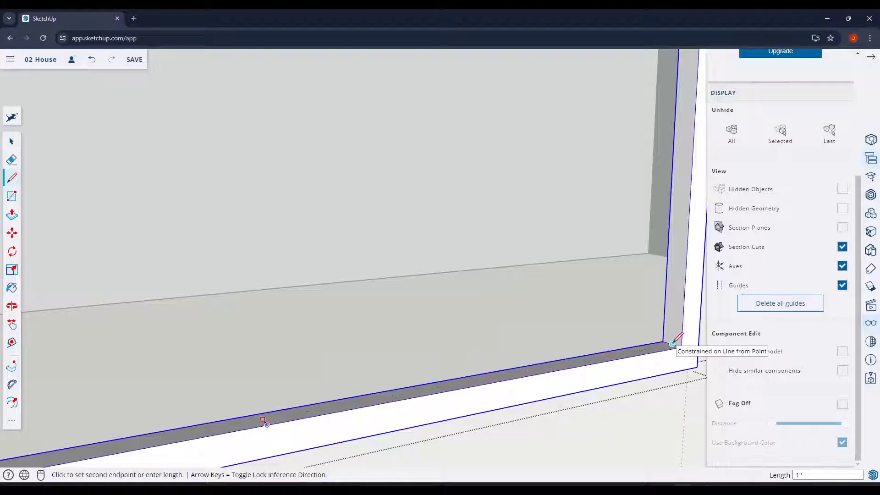
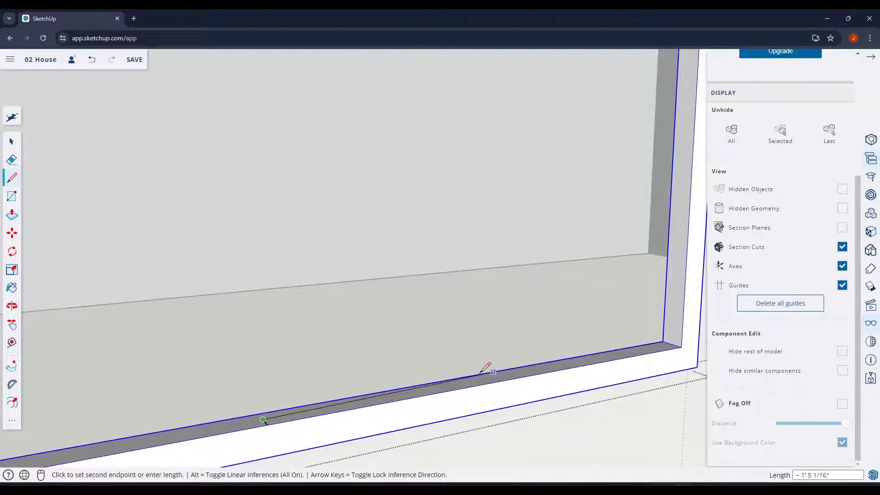
pyautogui.scroll(-5, 262, 419)
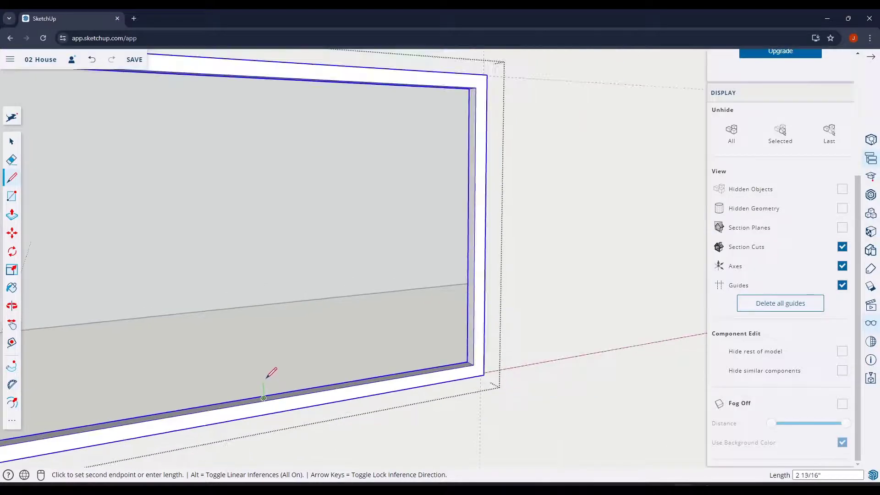
pyautogui.scroll(5, 267, 379)
# - Draw an upright rectangle from the line's inner end to the mid-depth of the frame's far upper inner corner, filling half the opening
pyautogui.press('r')
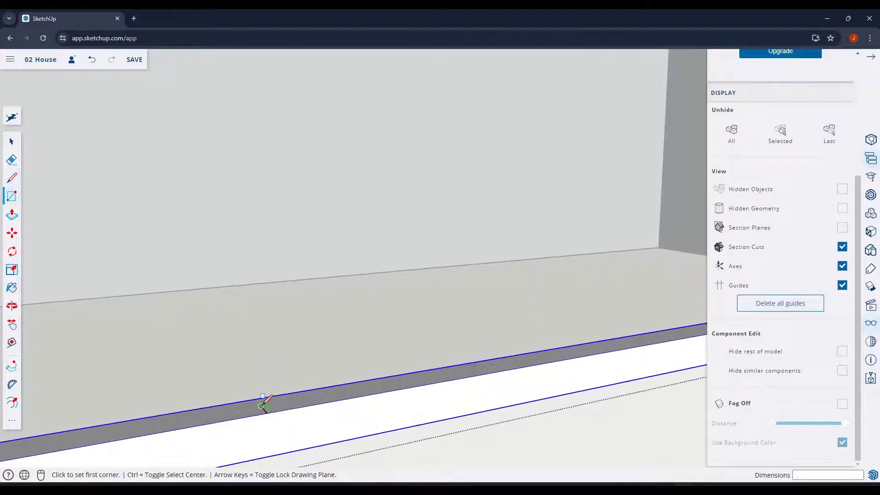
pyautogui.click(261, 406)
pyautogui.scroll(-5, 262, 403)
pyautogui.moveTo(263, 402); pyautogui.dragTo(414, 305, button='middle')
pyautogui.scroll(6, 375, 215)
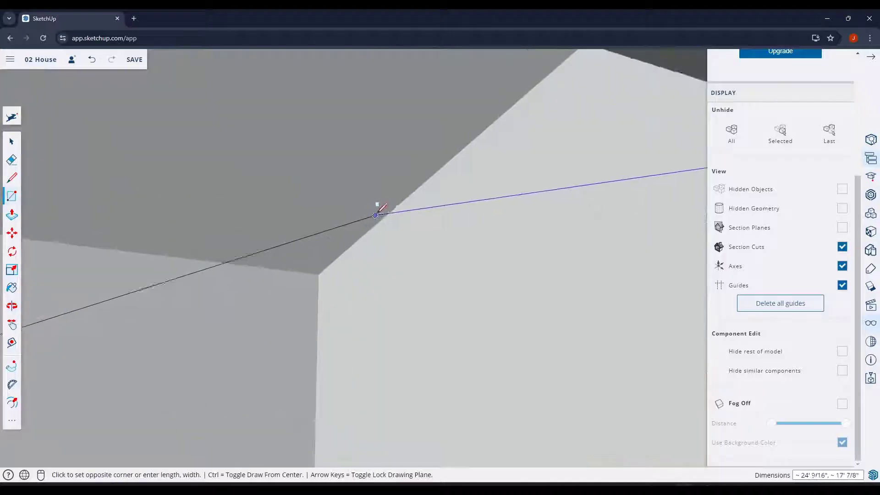
pyautogui.scroll(-6, 366, 229)
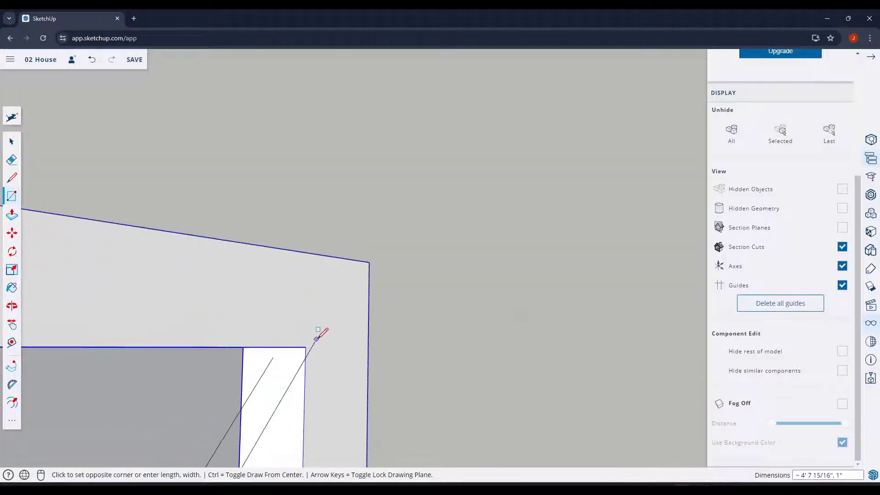
pyautogui.moveTo(316, 339); pyautogui.dragTo(369, 269, button='middle')
pyautogui.click(280, 313)
pyautogui.scroll(-3, 358, 327)
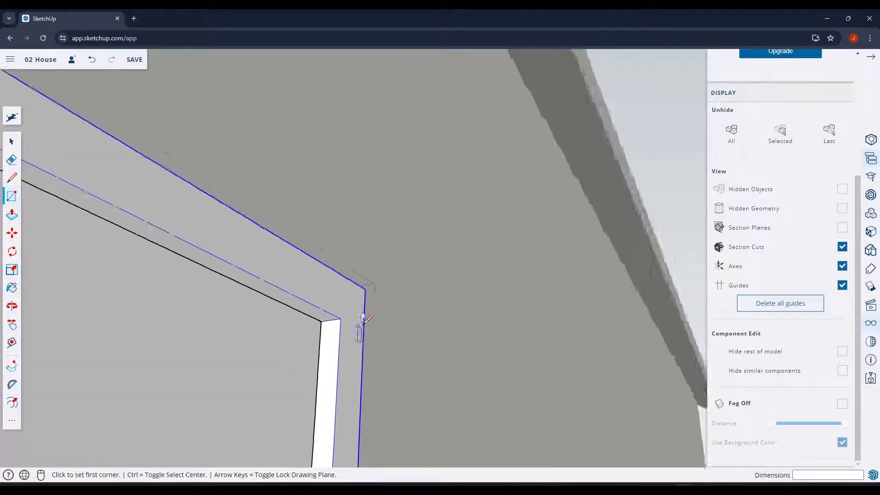
# - Offset the outline of the half-opening panel face inward by 1"
pyautogui.scroll(-7, 394, 324)
pyautogui.moveTo(409, 321); pyautogui.dragTo(360, 419, button='middle')
pyautogui.scroll(-3, 362, 428)
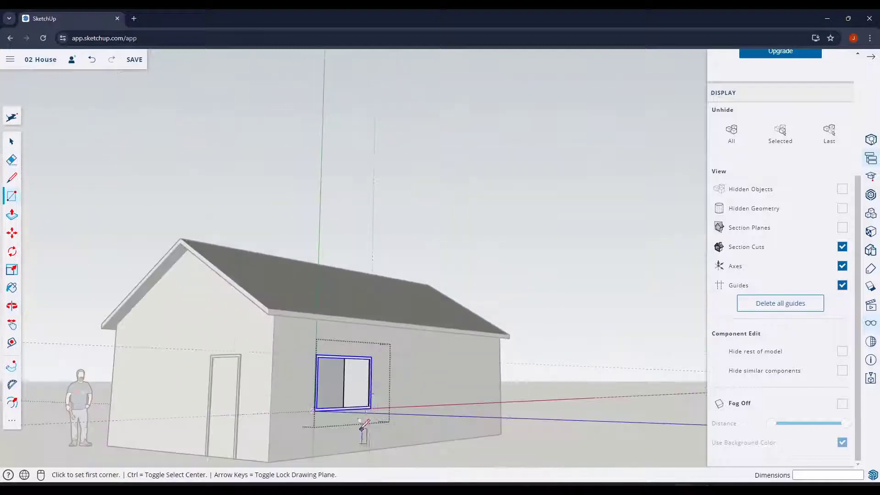
pyautogui.scroll(6, 363, 425)
pyautogui.press('space')
pyautogui.click(340, 360)
pyautogui.scroll(2, 340, 359)
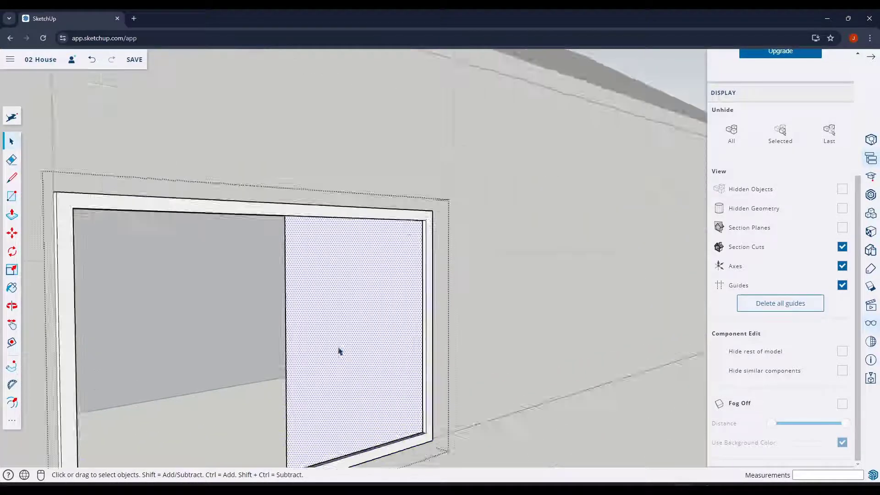
pyautogui.scroll(-3, 339, 351)
pyautogui.press('f')
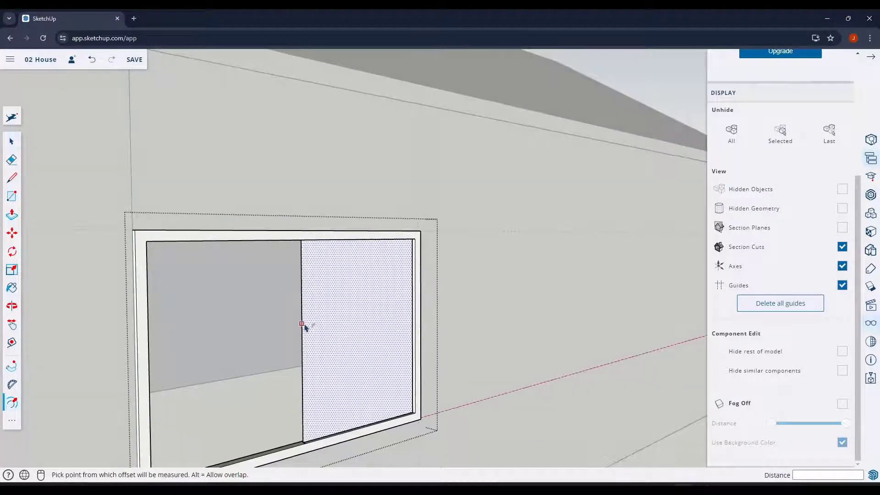
pyautogui.click(305, 325)
pyautogui.click(306, 328)
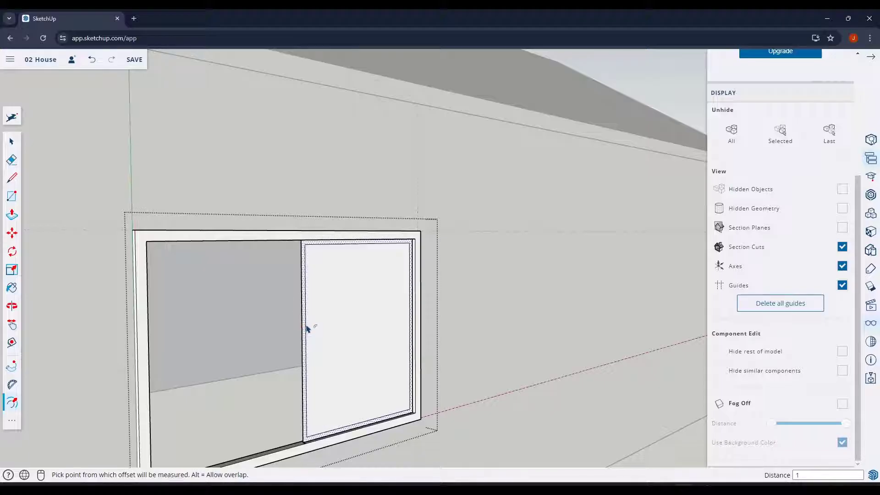
pyautogui.press('space')
# - Push/Pull the panel's narrow border face outward toward the exterior to form a raised sash
pyautogui.scroll(5, 310, 440)
pyautogui.press('p')
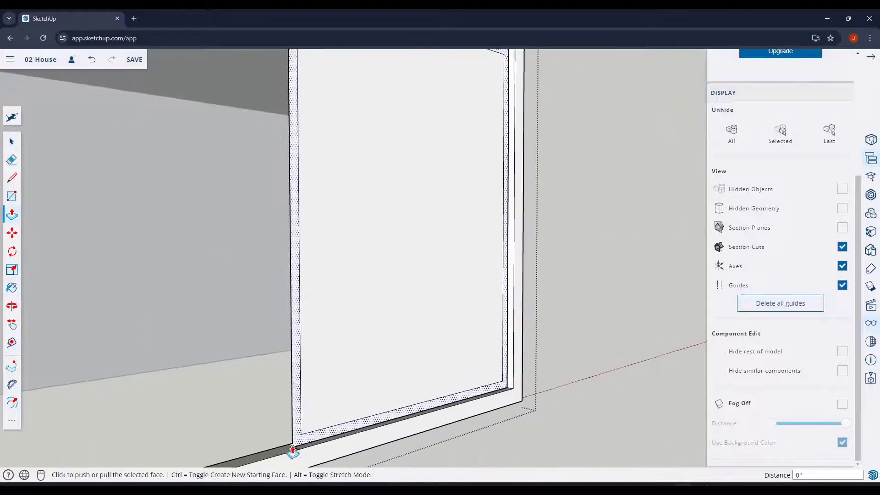
pyautogui.click(292, 448)
pyautogui.click(300, 452)
pyautogui.press('space')
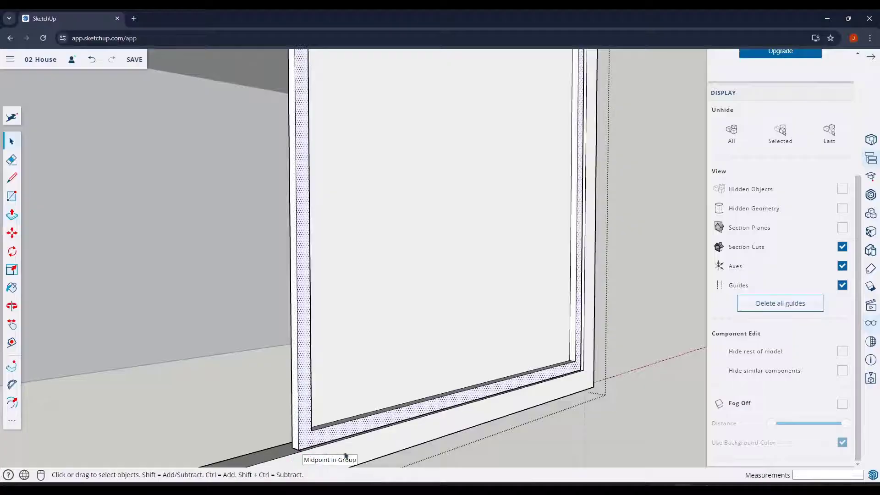
# - Make the recessed pane face inside the sash border, together with its edges, a group
pyautogui.scroll(-4, 339, 441)
pyautogui.moveTo(334, 416); pyautogui.dragTo(410, 393, button='middle')
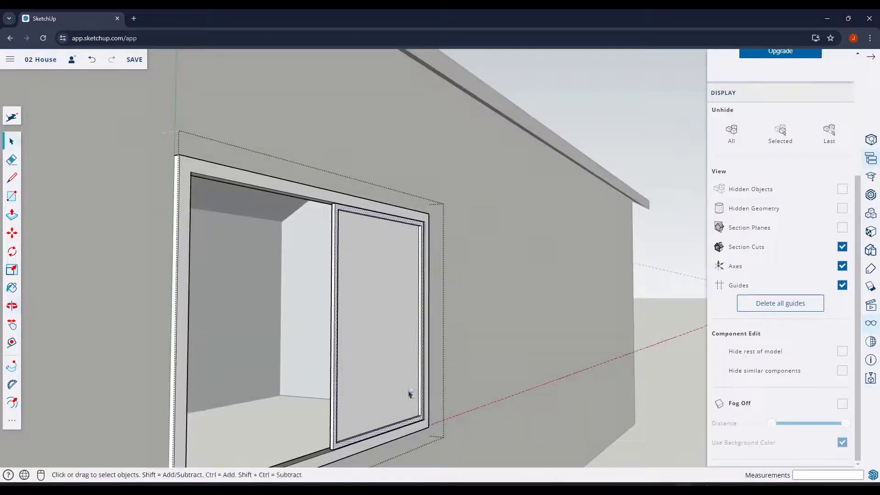
pyautogui.click(397, 345)
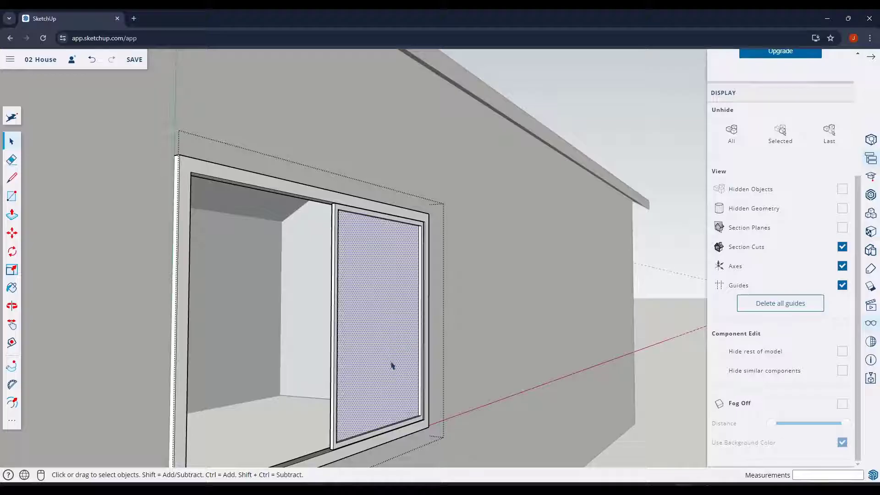
pyautogui.doubleClick(392, 365)
pyautogui.rightClick(392, 365)
pyautogui.moveTo(396, 360)
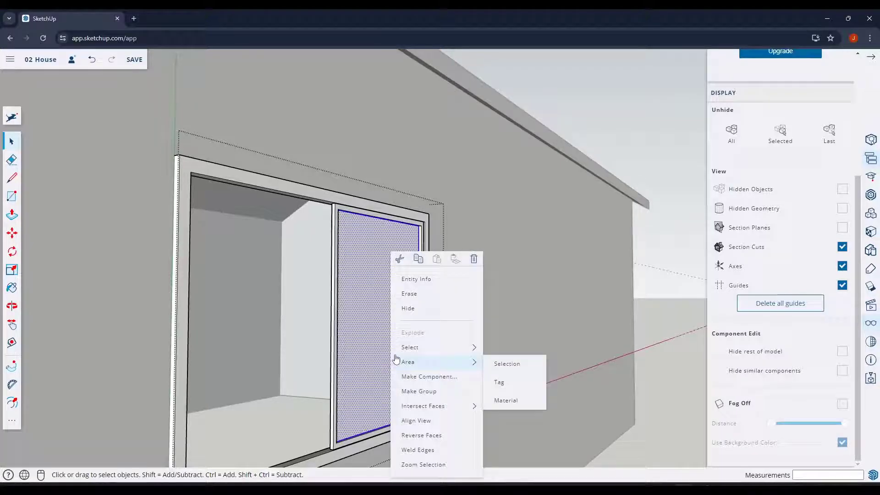
pyautogui.click(416, 391)
# - Move the pane group about 5/16" outward from its lower corner along the sash's depth
pyautogui.scroll(6, 417, 394)
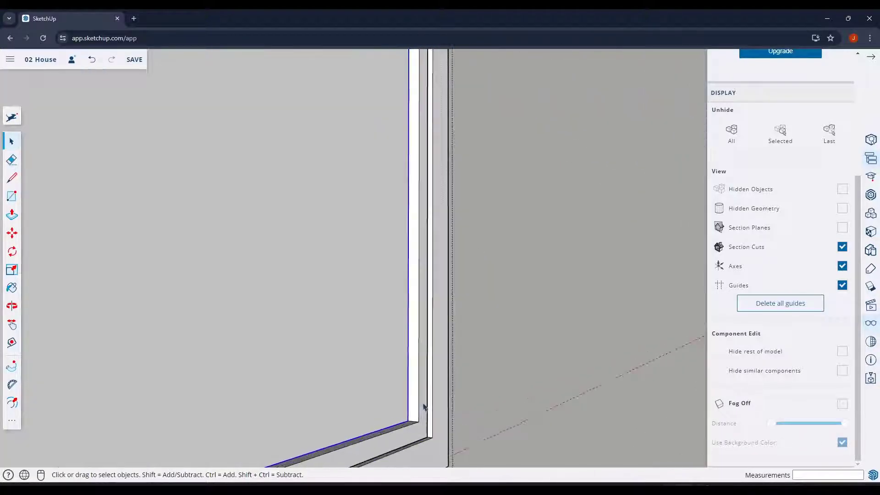
pyautogui.moveTo(424, 407); pyautogui.dragTo(400, 370, button='middle')
pyautogui.scroll(4, 399, 364)
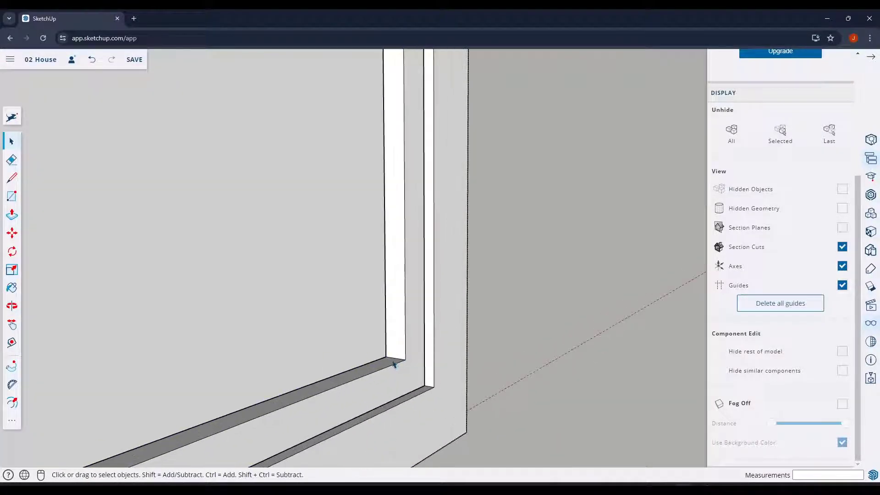
pyautogui.press('m')
pyautogui.click(384, 356)
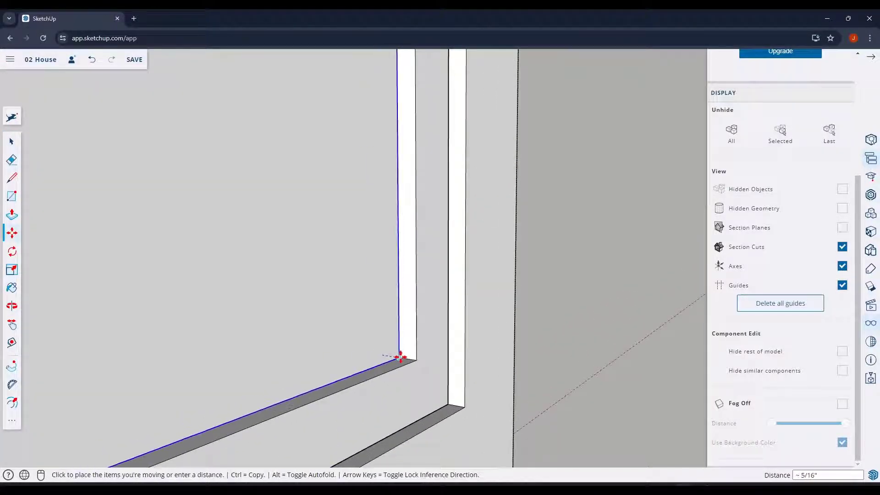
pyautogui.click(400, 357)
pyautogui.scroll(-8, 481, 369)
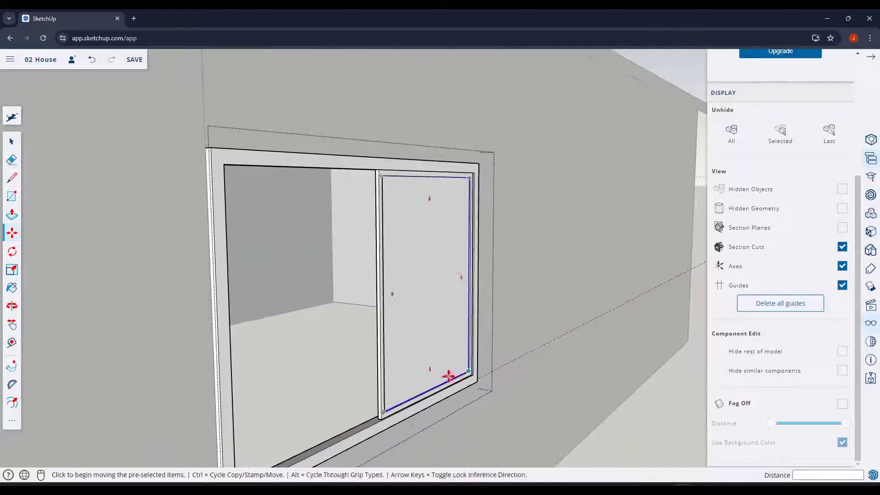
# - Make the sash border and its pane on one half of the window a component named "Glass Pane"
pyautogui.press('o')
pyautogui.press('space')
pyautogui.click(379, 291)
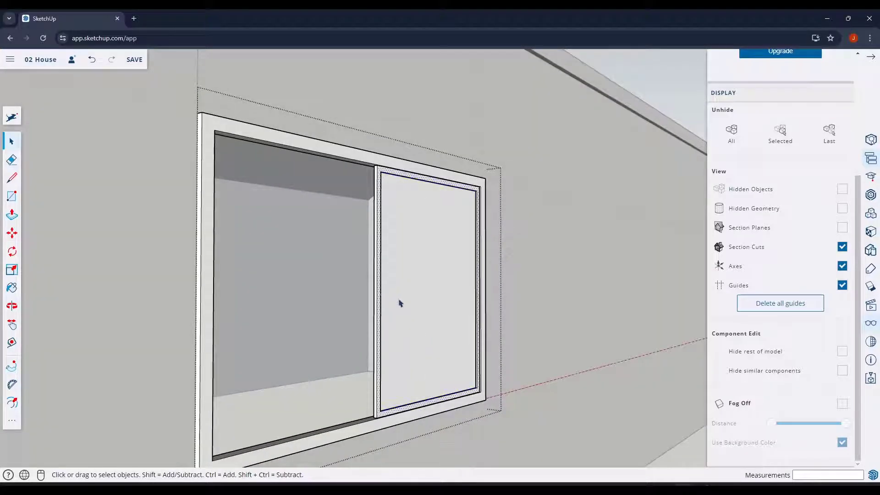
pyautogui.doubleClick(380, 215)
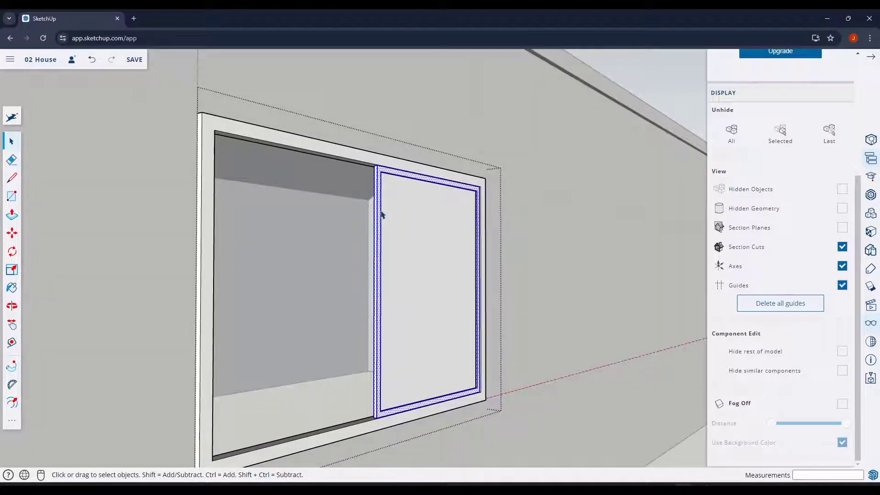
pyautogui.rightClick(436, 270)
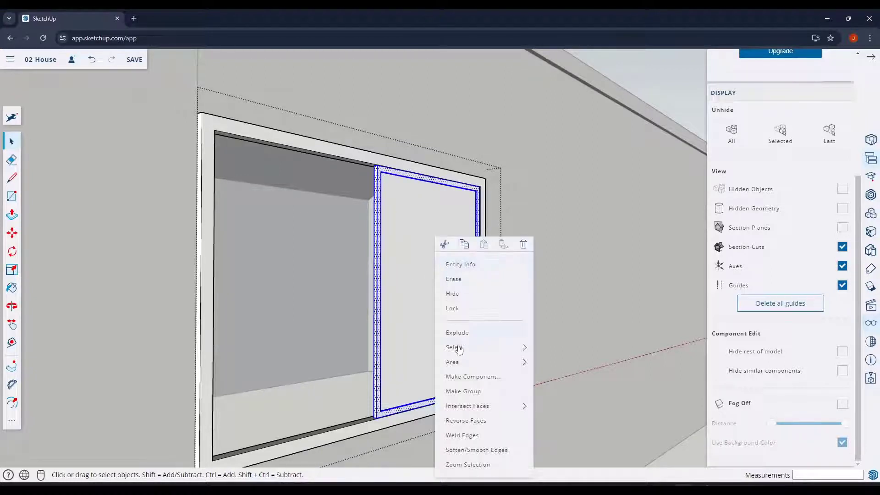
pyautogui.click(472, 377)
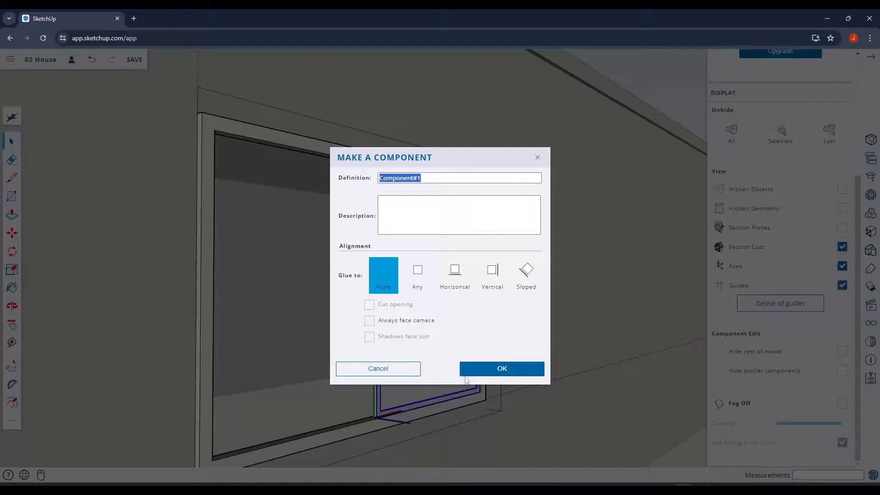
pyautogui.write('Glass Pane')
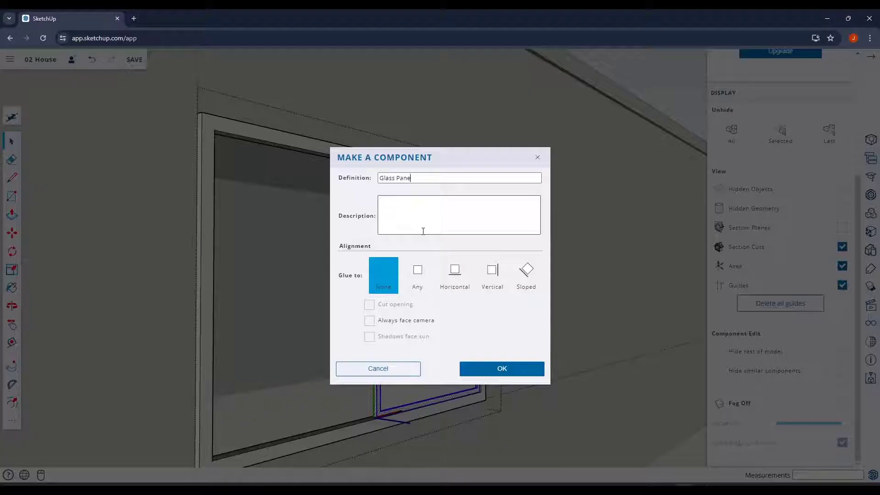
pyautogui.press('Return')
pyautogui.scroll(-5, 435, 257)
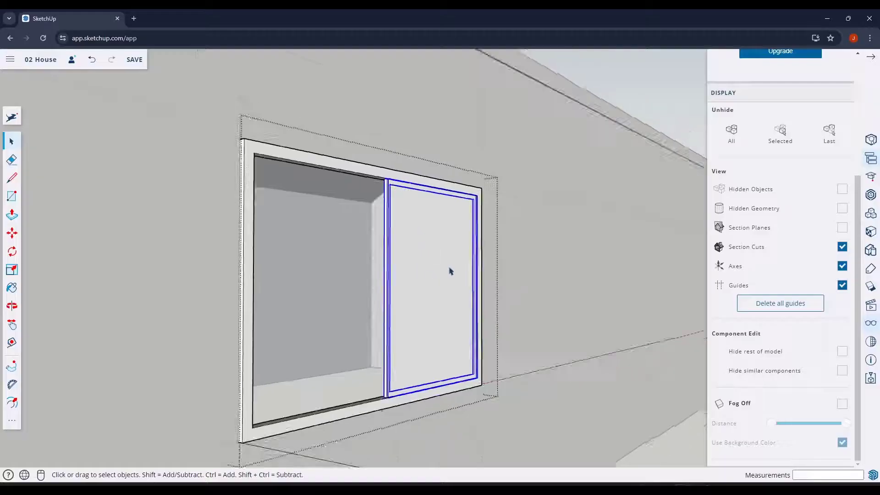
pyautogui.scroll(7, 458, 376)
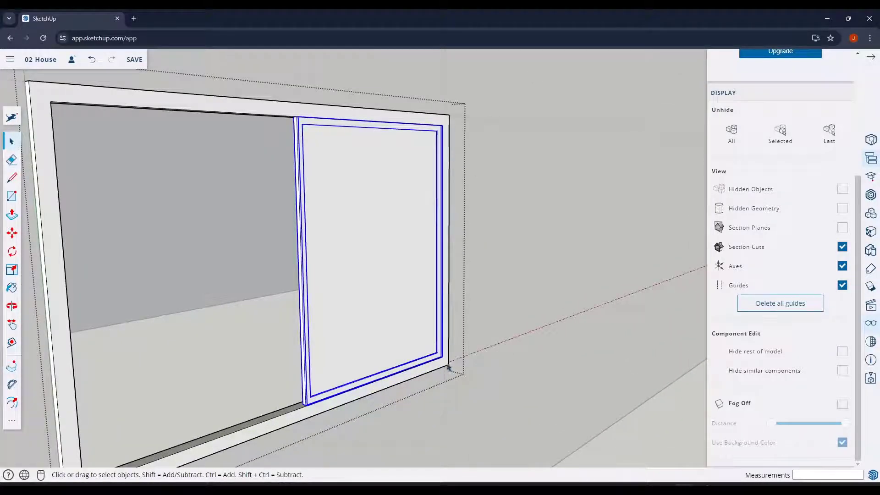
pyautogui.scroll(5, 449, 366)
pyautogui.press('m')
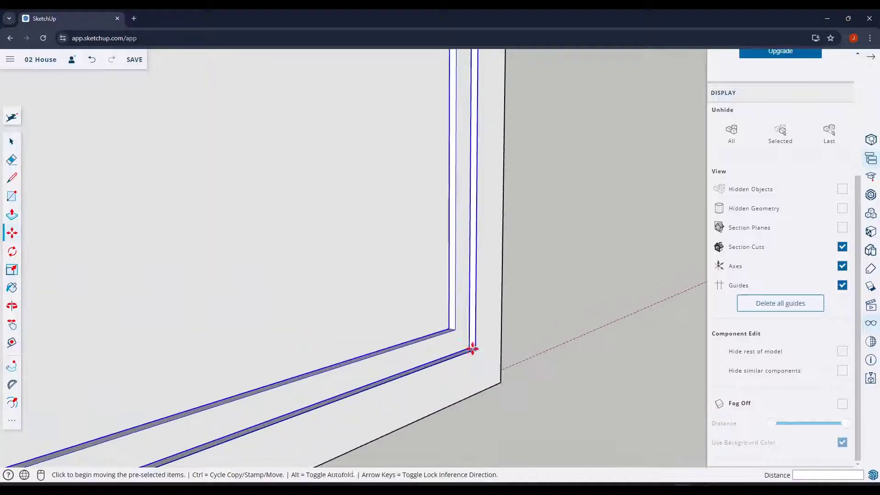
pyautogui.scroll(2, 472, 350)
pyautogui.press('ctrl')
pyautogui.click(474, 350)
pyautogui.press('space')
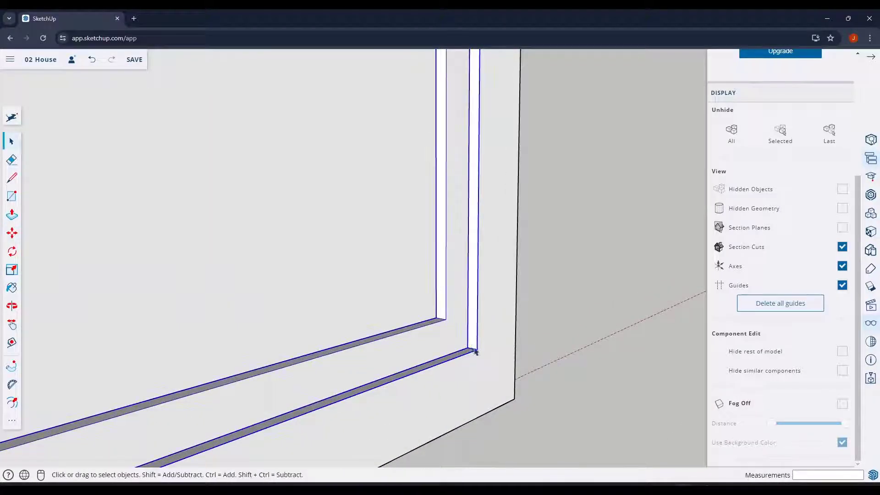
# - Copy the Glass Pane component from its lower corner about 2' 10" along the frame to fill the empty half of the window
pyautogui.scroll(-5, 462, 339)
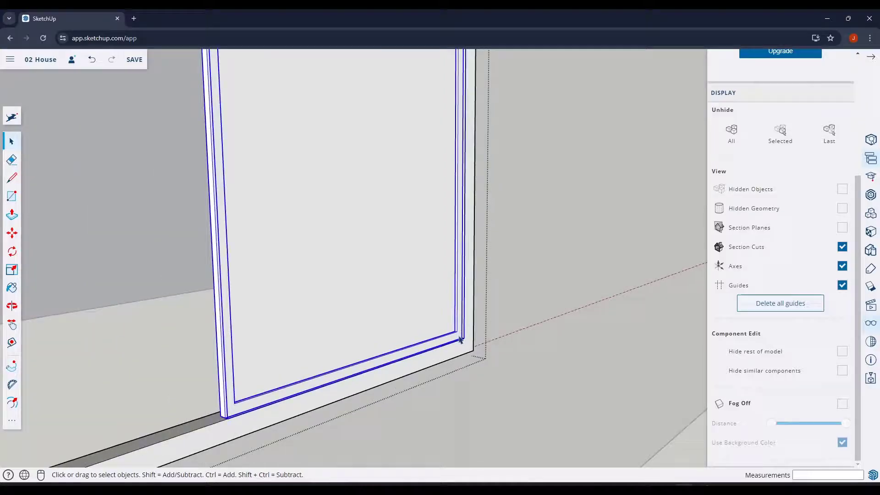
pyautogui.scroll(5, 461, 339)
pyautogui.press('m')
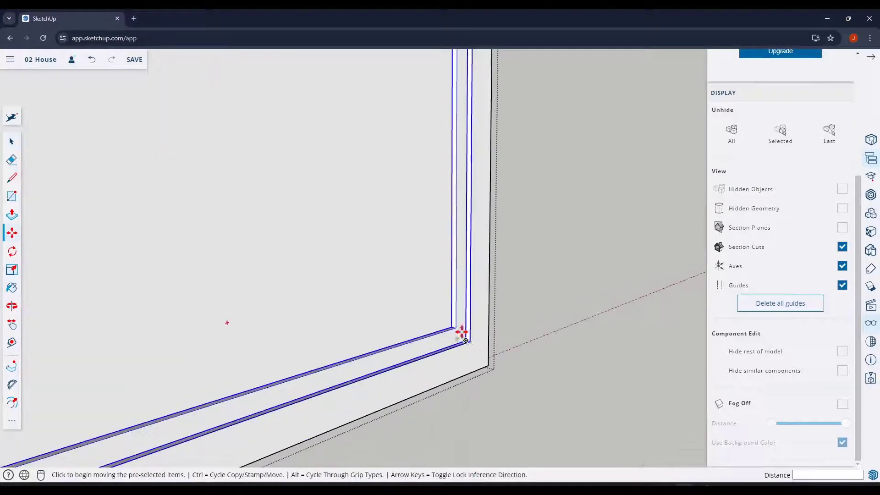
pyautogui.press('ctrl')
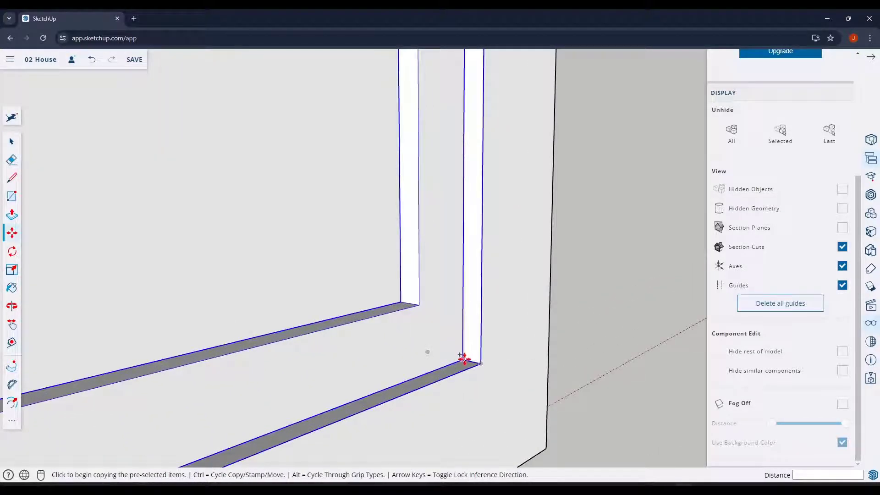
pyautogui.click(461, 359)
pyautogui.scroll(-5, 463, 350)
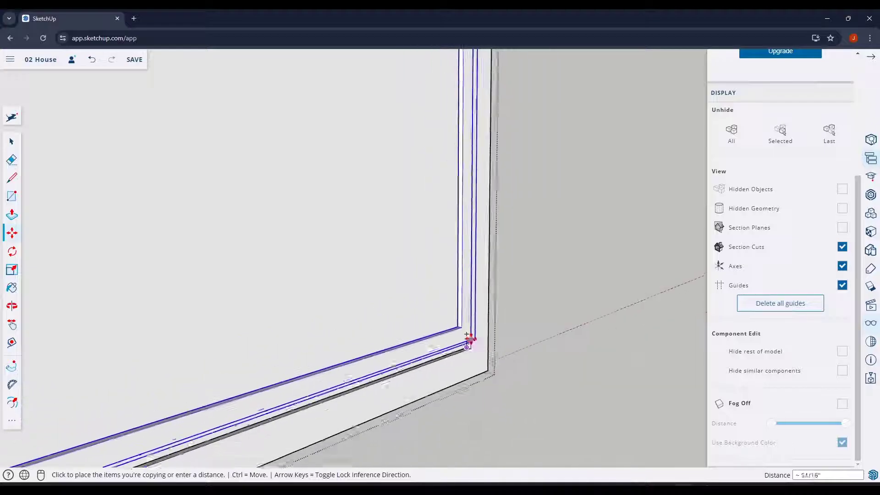
pyautogui.scroll(5, 342, 374)
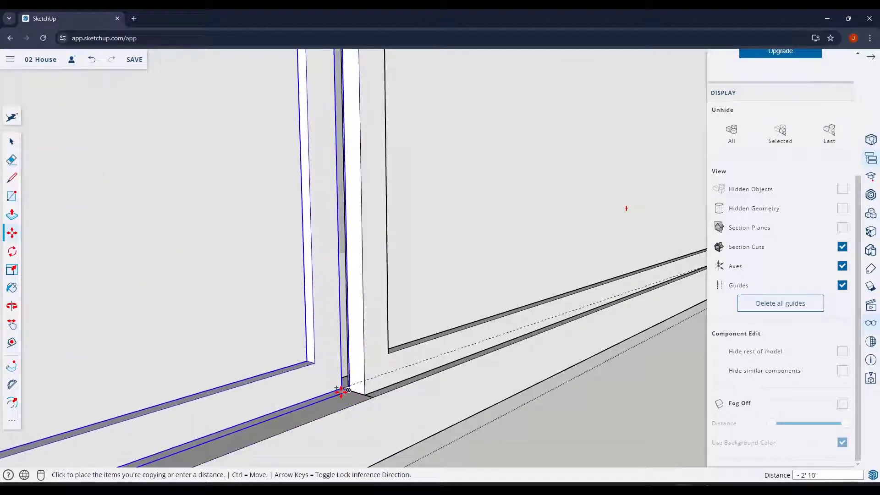
pyautogui.click(355, 392)
pyautogui.scroll(-3, 412, 389)
pyautogui.scroll(-4, 411, 388)
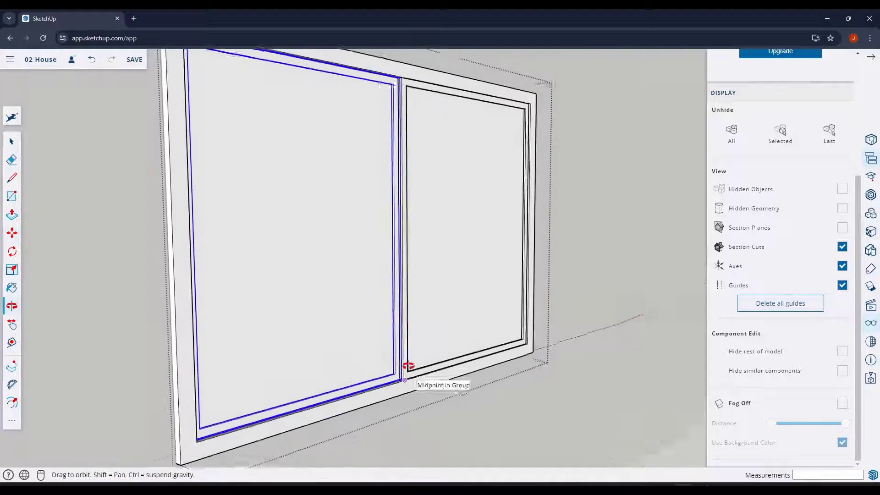
pyautogui.press('space')
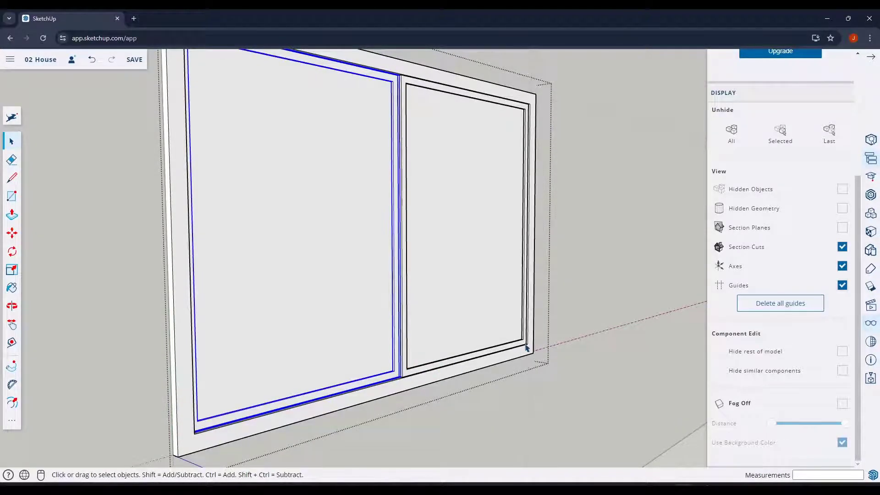
# - Turn the whole window group, with its frame and both sashes, into a component named "Window"
pyautogui.scroll(-4, 401, 377)
pyautogui.moveTo(413, 367); pyautogui.dragTo(444, 330, button='middle')
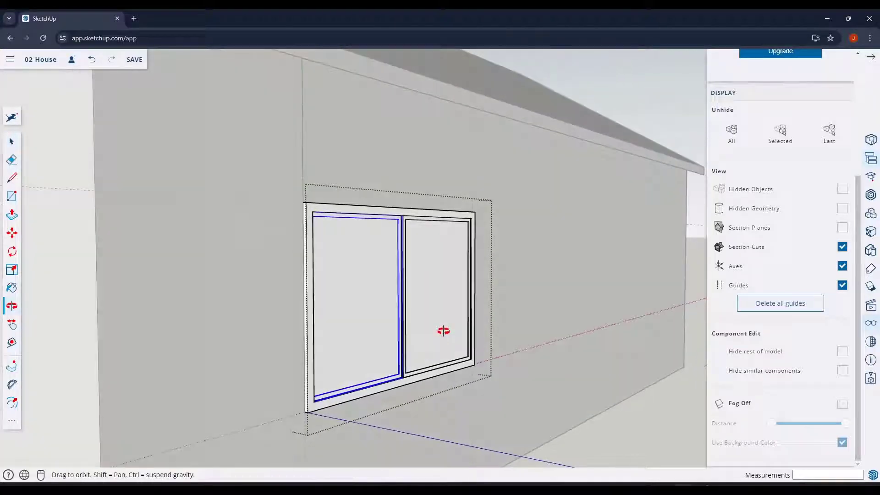
pyautogui.moveTo(493, 344)
pyautogui.mouseDown(button='middle')
pyautogui.moveTo(406, 335)
pyautogui.moveTo(483, 335)
pyautogui.mouseUp(button='middle')
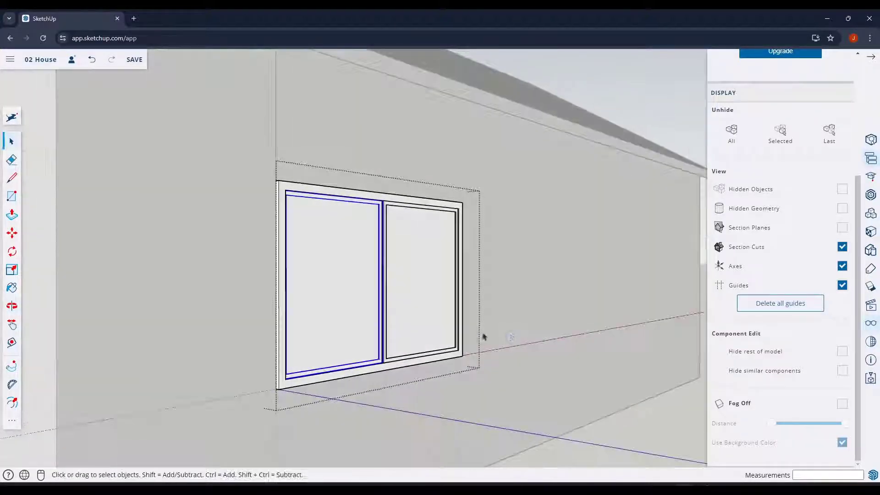
pyautogui.scroll(-7, 500, 341)
pyautogui.moveTo(574, 377); pyautogui.dragTo(471, 298, button='middle')
pyautogui.scroll(5, 395, 320)
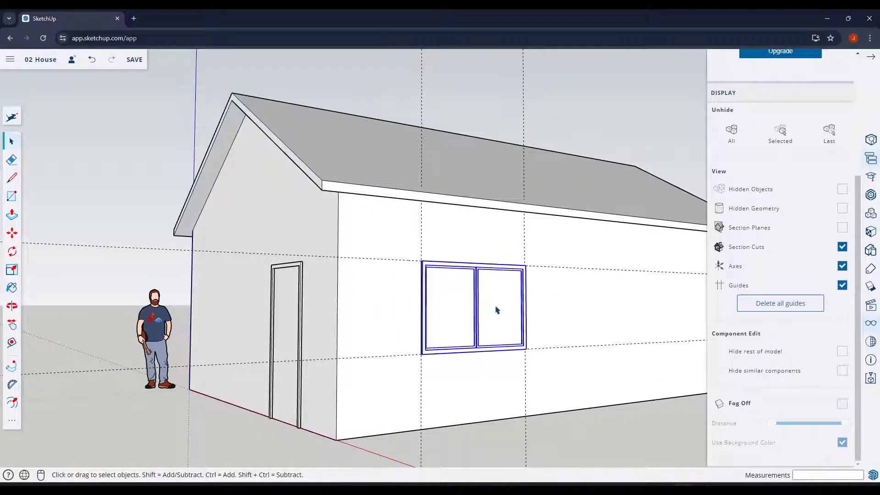
pyautogui.rightClick(463, 305)
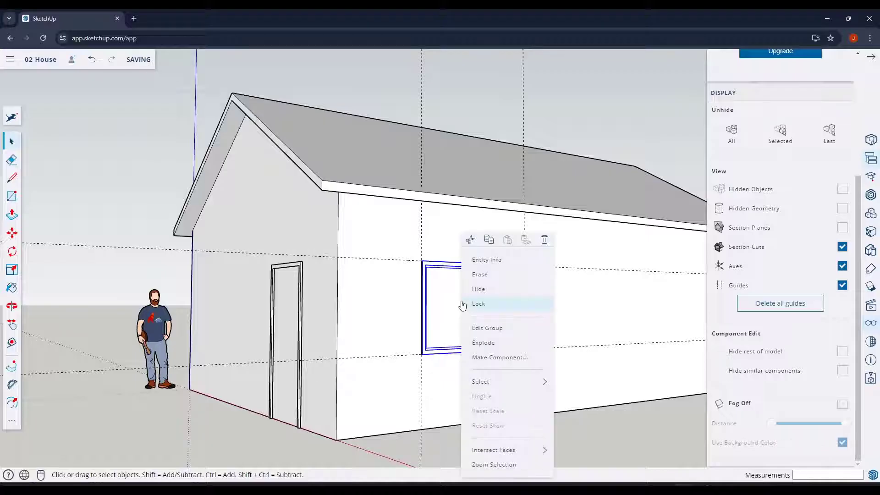
pyautogui.click(499, 357)
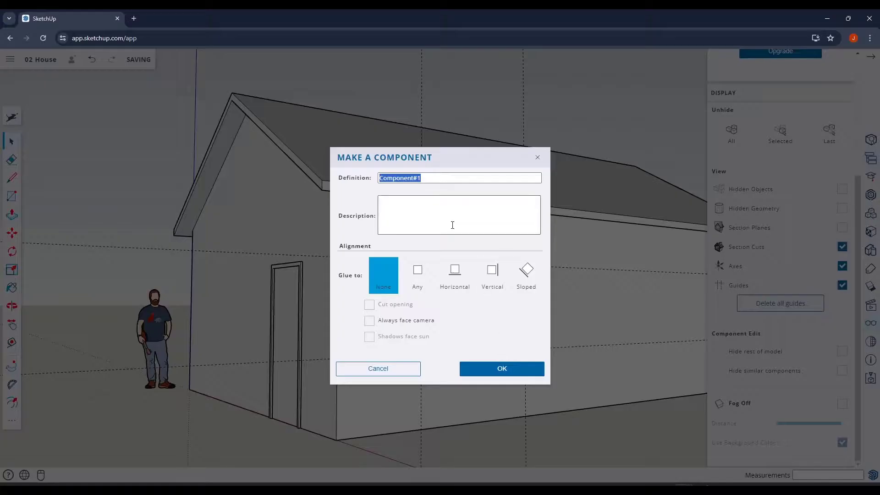
pyautogui.write('Window')
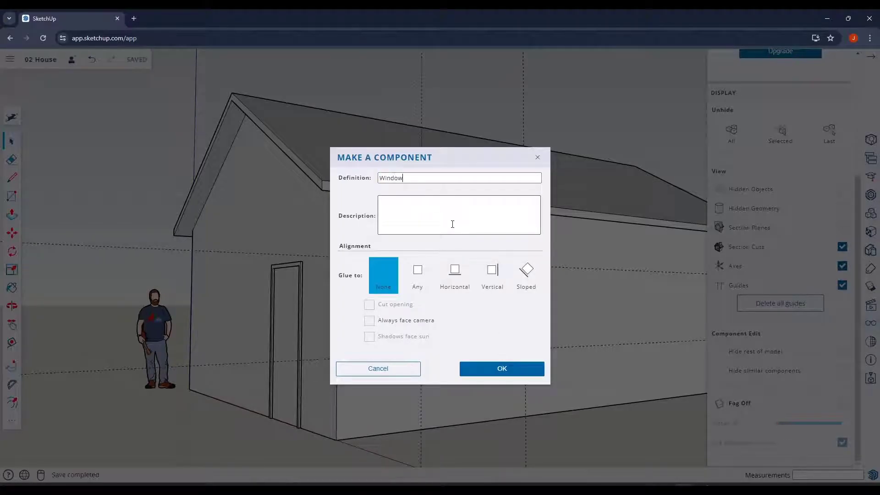
pyautogui.press('Return')
# - Try to Push/Pull the pane face outward inside one of the nested Glass Pane components
pyautogui.scroll(5, 475, 282)
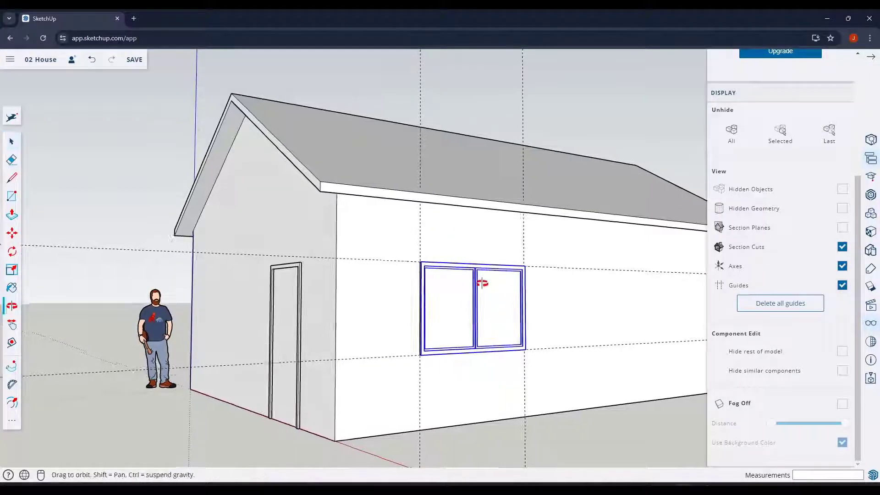
pyautogui.scroll(3, 483, 302)
pyautogui.scroll(-1, 487, 270)
pyautogui.doubleClick(503, 278)
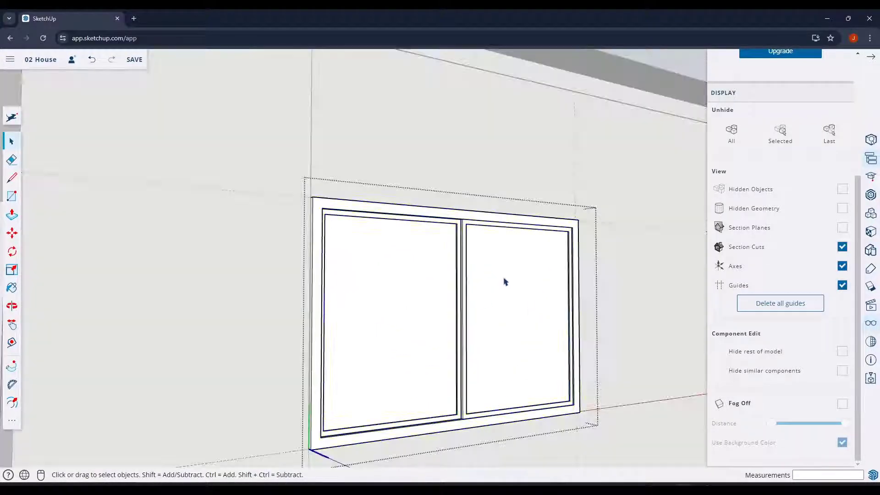
pyautogui.click(508, 287)
pyautogui.doubleClick(514, 280)
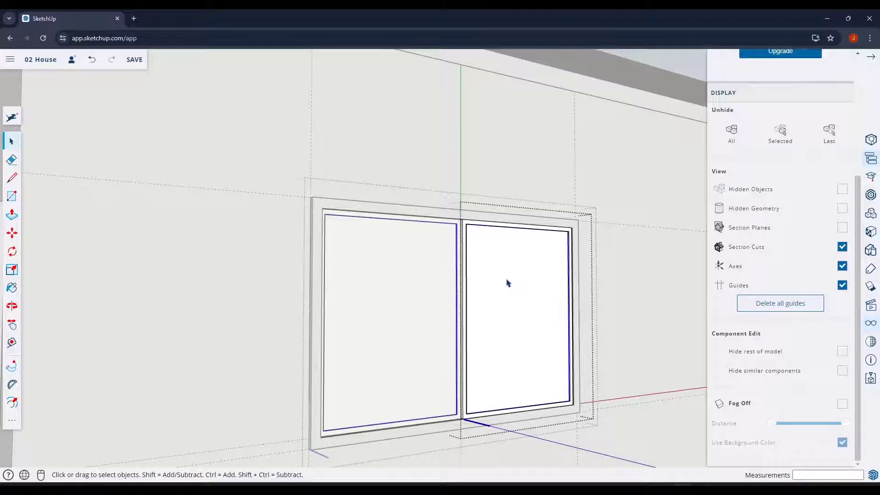
pyautogui.press('p')
pyautogui.click(500, 293)
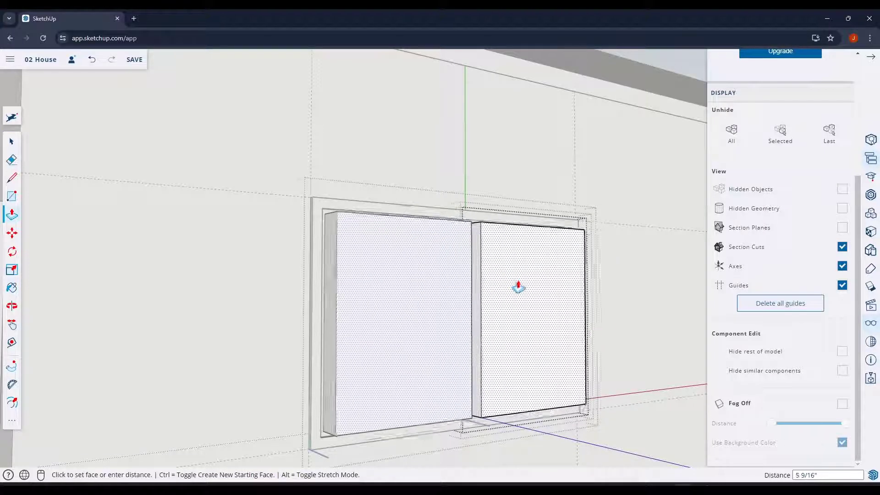
pyautogui.press('space')
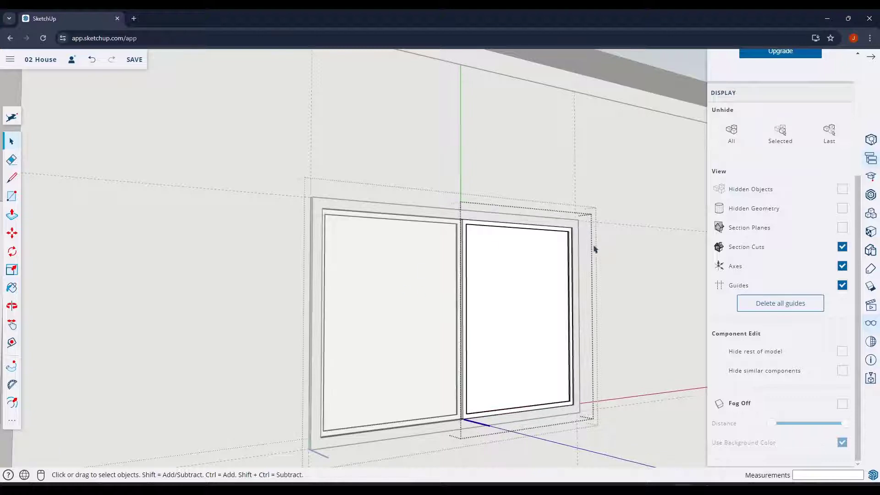
pyautogui.scroll(-10, 487, 271)
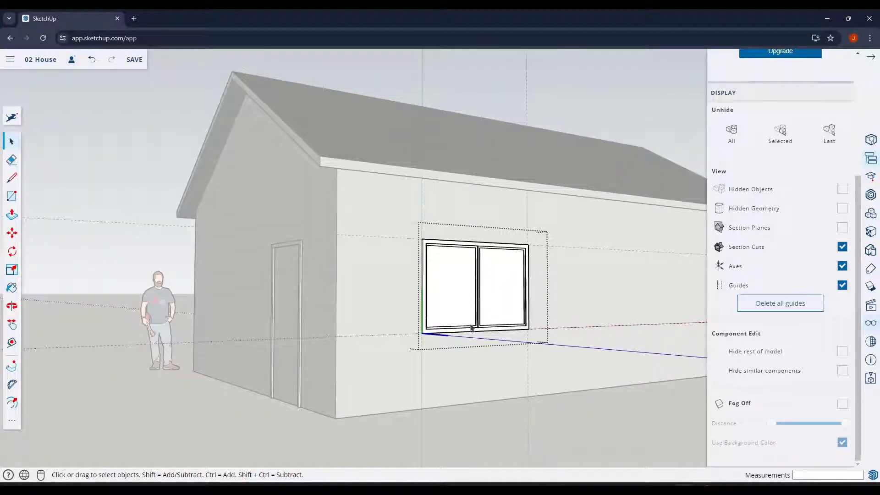
pyautogui.scroll(10, 508, 315)
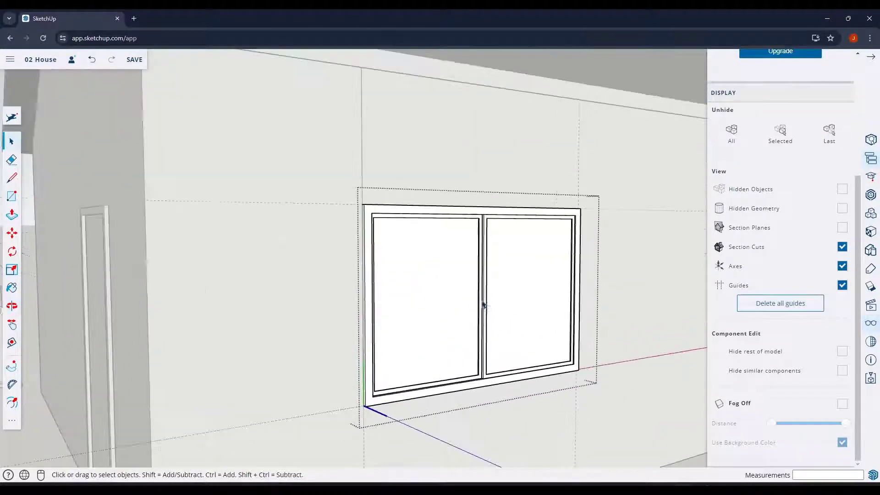
pyautogui.scroll(-8, 490, 316)
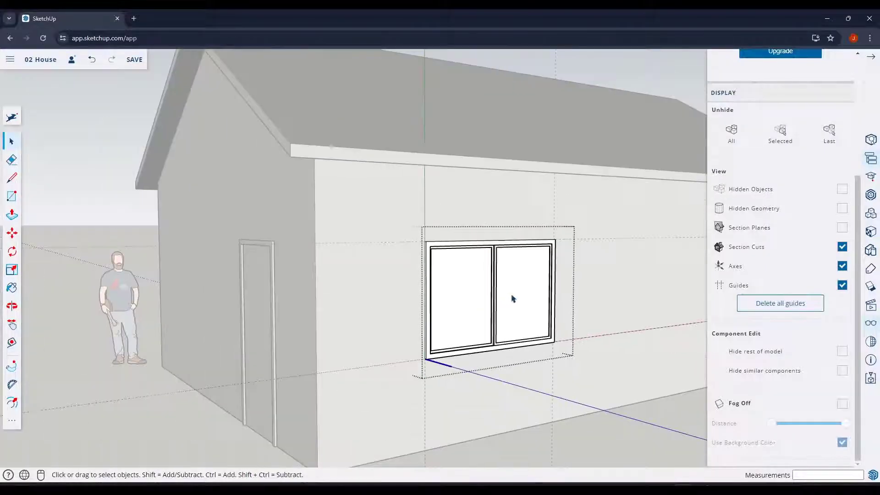
pyautogui.moveTo(511, 298); pyautogui.dragTo(248, 269, button='middle')
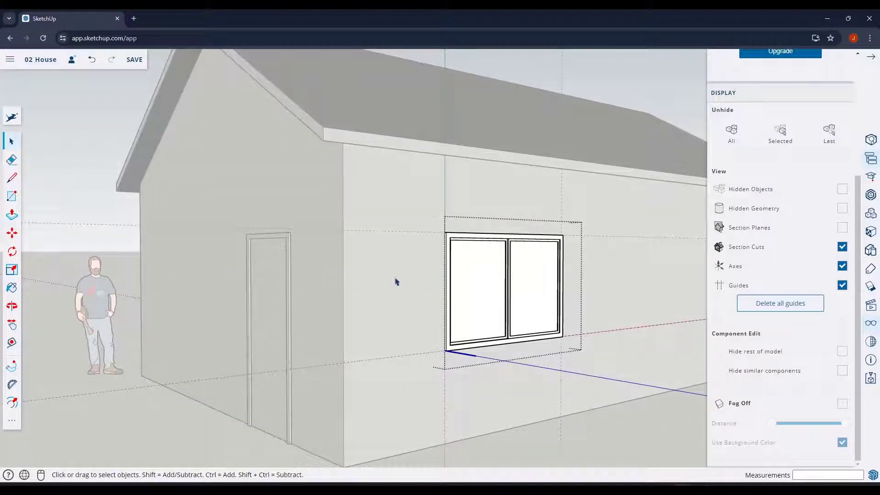
pyautogui.scroll(-10, 480, 315)
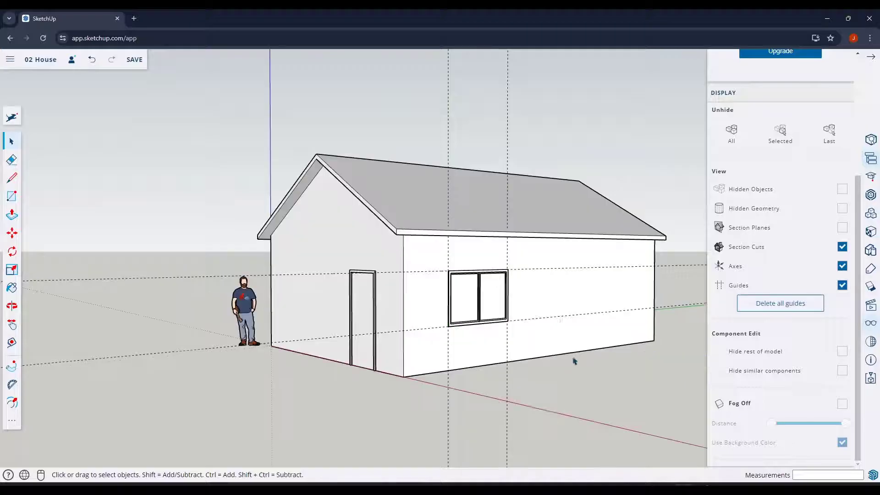
# - Copy the Window component from its lower corner about 11' 11" along the side wall toward the back of the house
pyautogui.scroll(8, 524, 324)
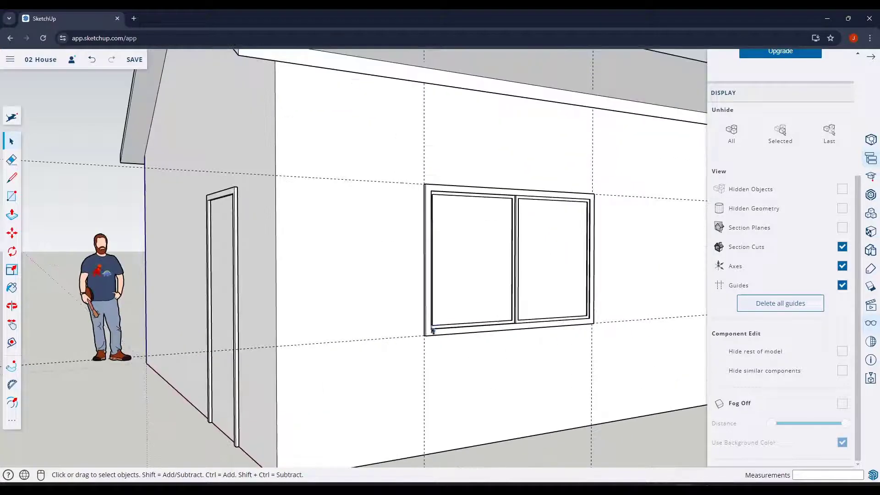
pyautogui.click(471, 337)
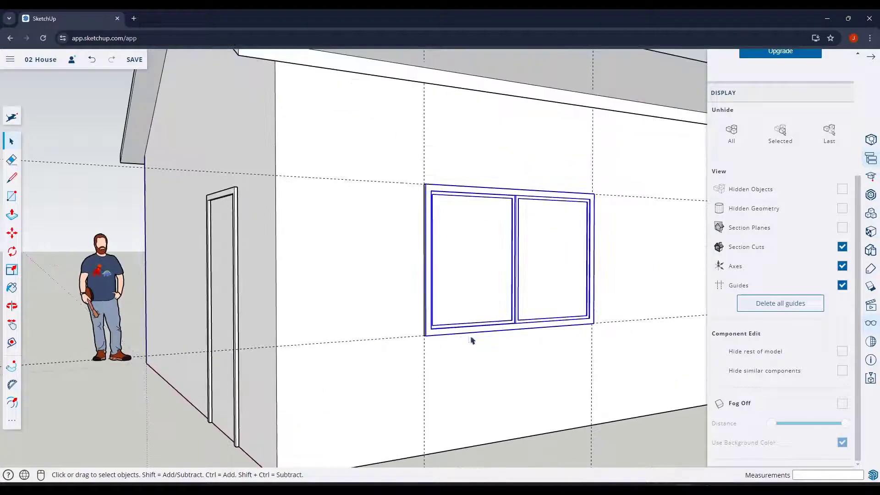
pyautogui.press('m')
pyautogui.scroll(8, 412, 332)
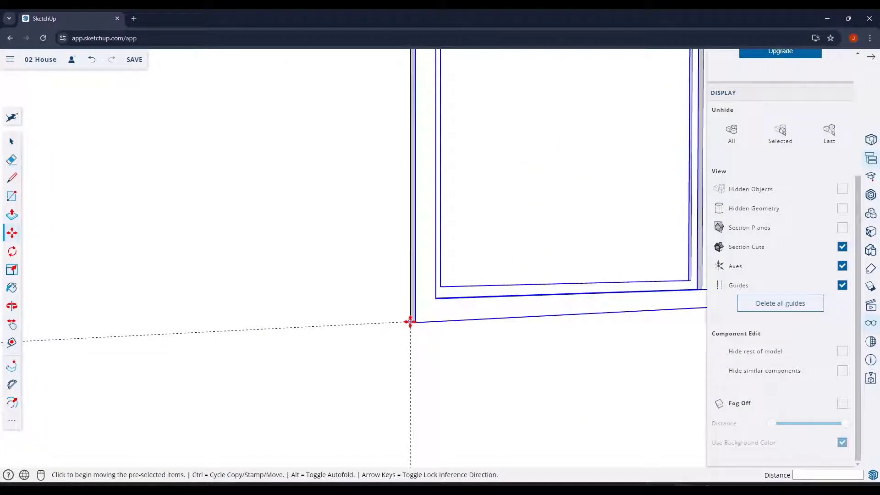
pyautogui.click(410, 322)
pyautogui.press('ctrl')
pyautogui.scroll(-8, 410, 322)
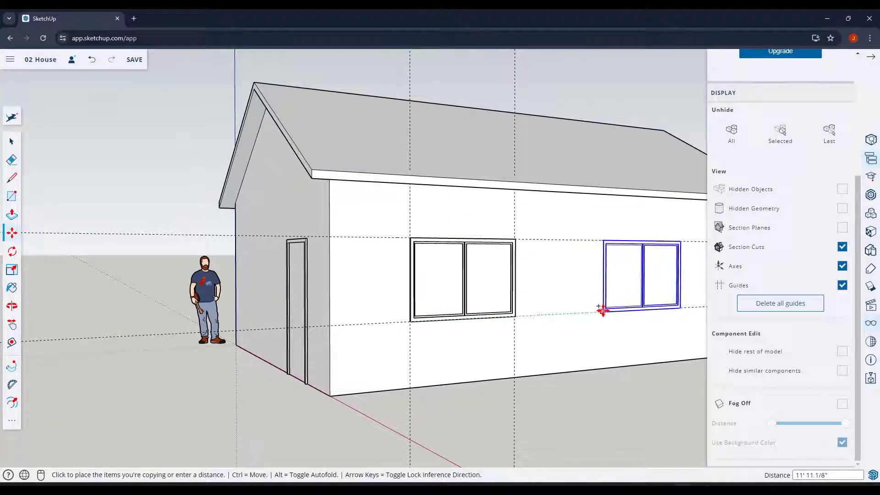
pyautogui.click(603, 309)
pyautogui.press('space')
# - Draw a 4' by 6' rectangle on the side wall face, from corner to opposite corner of the copied window
pyautogui.moveTo(678, 291); pyautogui.dragTo(399, 275, button='middle')
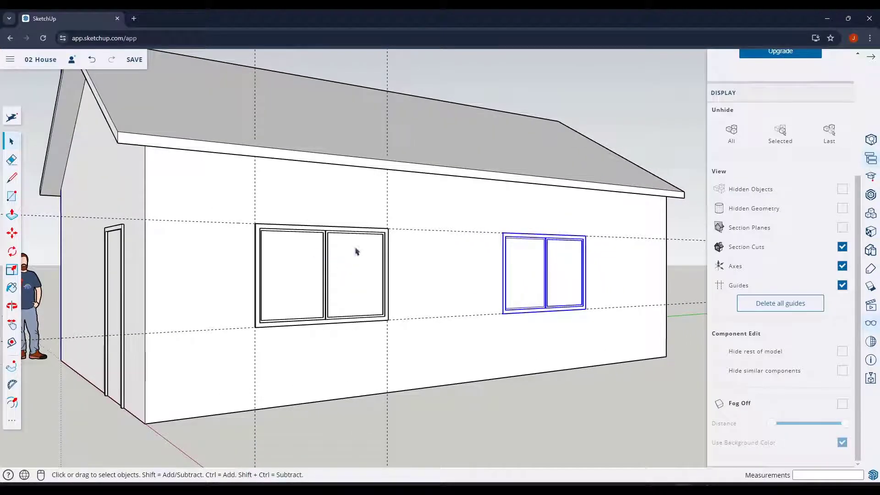
pyautogui.moveTo(506, 297); pyautogui.dragTo(579, 298, button='middle')
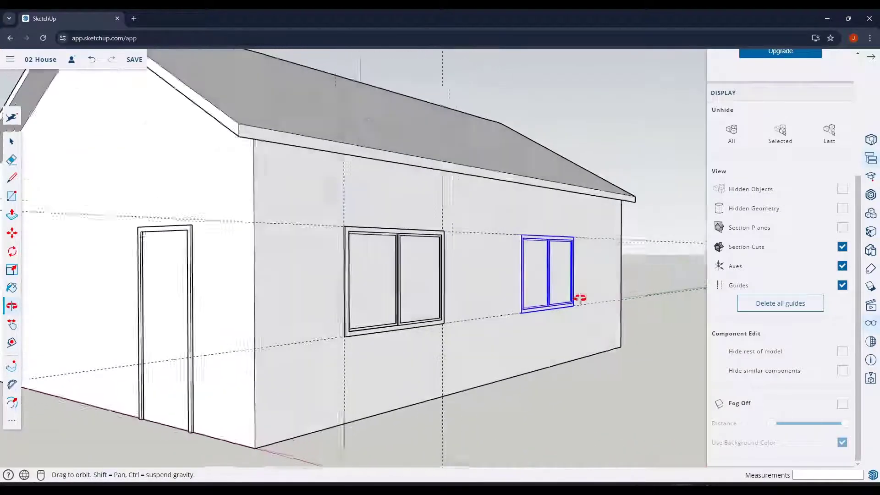
pyautogui.scroll(3, 615, 264)
pyautogui.click(615, 264)
pyautogui.scroll(5, 418, 353)
pyautogui.scroll(-4, 458, 304)
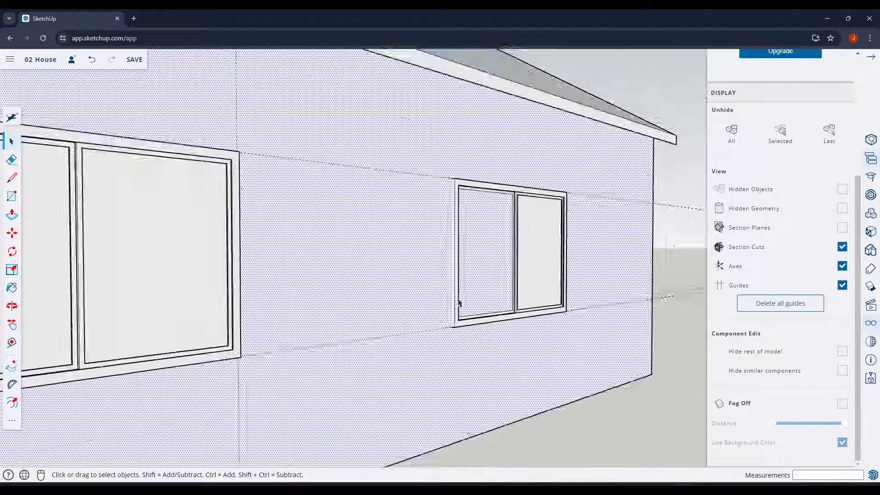
pyautogui.scroll(5, 474, 315)
pyautogui.scroll(2, 463, 326)
pyautogui.press('r')
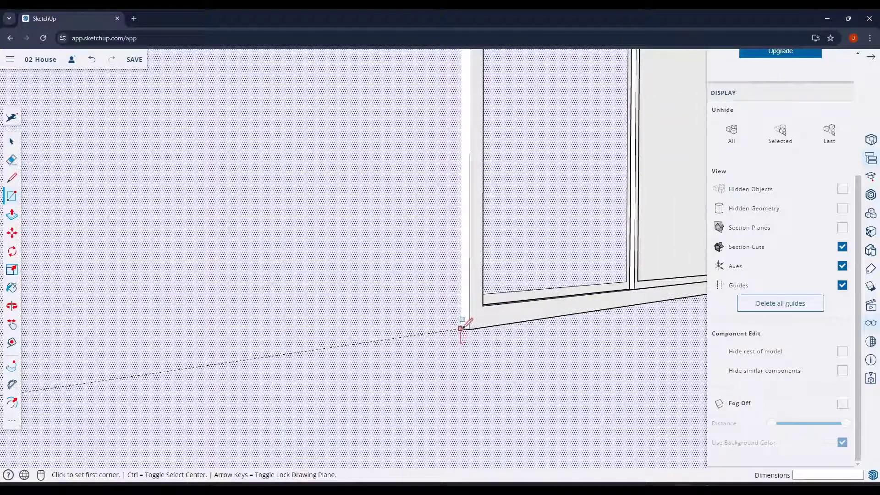
pyautogui.scroll(-1, 461, 328)
pyautogui.click(461, 329)
pyautogui.scroll(-5, 461, 328)
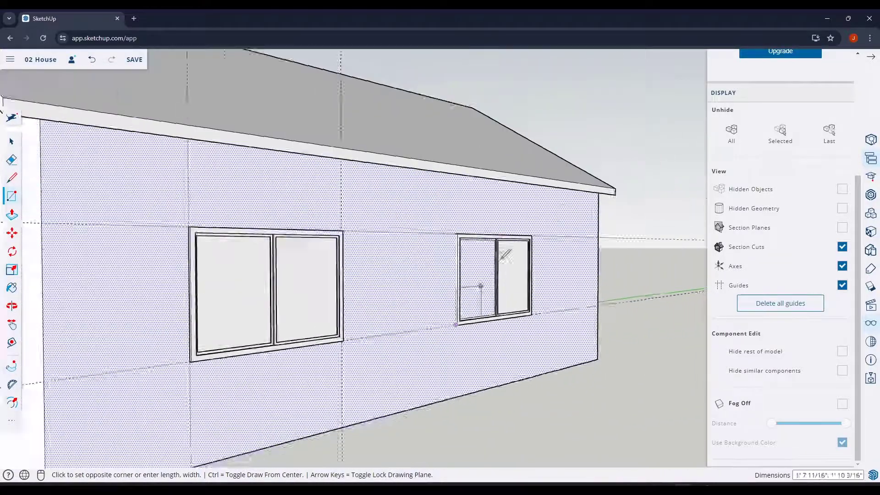
pyautogui.scroll(8, 536, 238)
pyautogui.press('o')
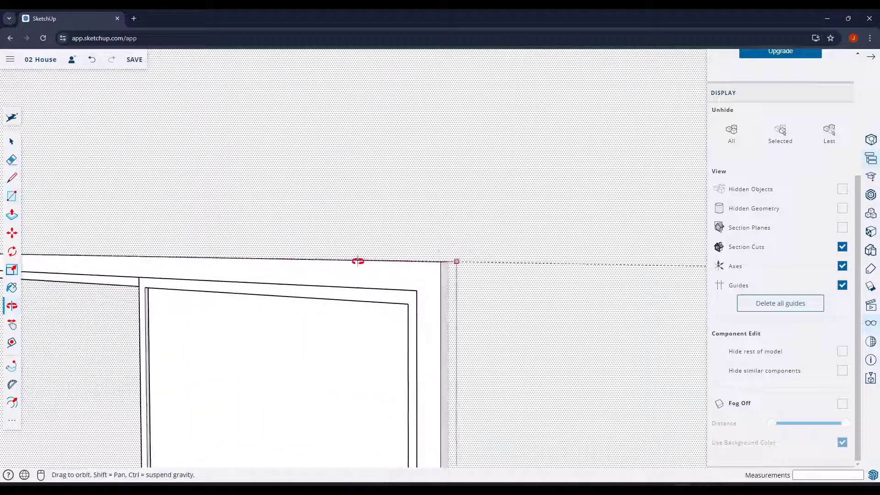
pyautogui.click(450, 259)
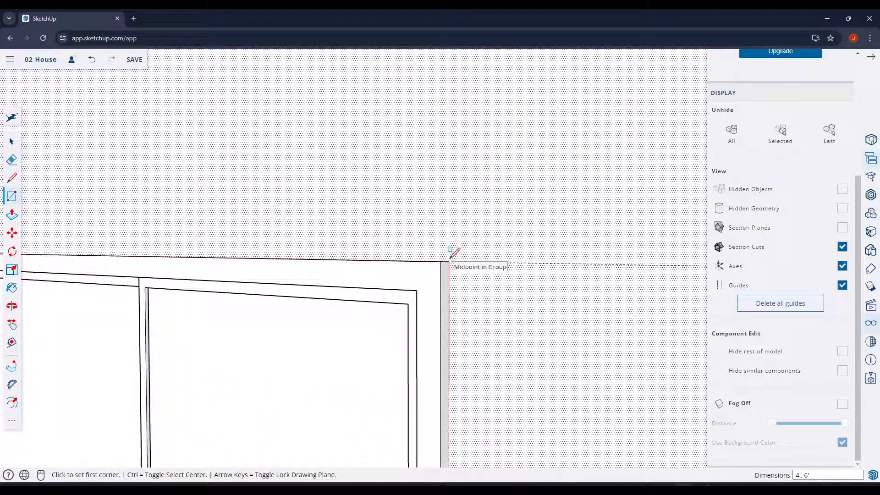
# - Select the rectangular wall face enclosed by the copied window's frame and delete it to open the wall
pyautogui.scroll(-6, 504, 265)
pyautogui.press('space')
pyautogui.click(366, 328)
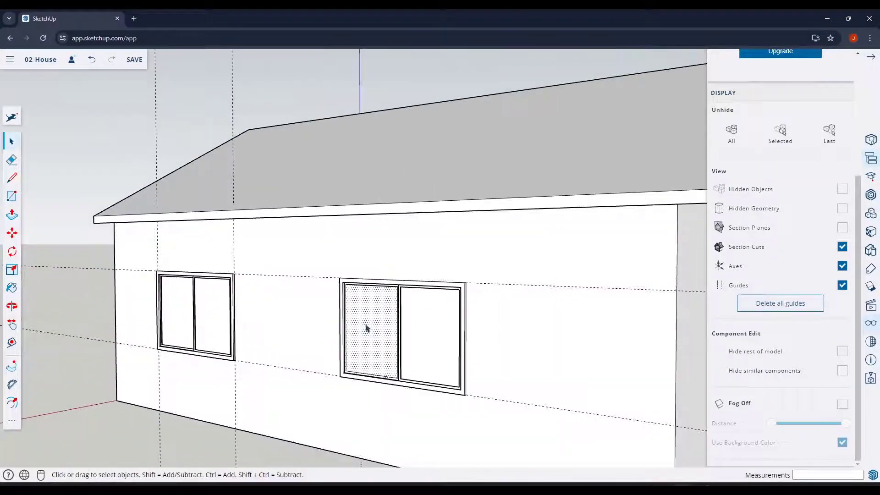
pyautogui.moveTo(383, 334); pyautogui.dragTo(516, 312, button='middle')
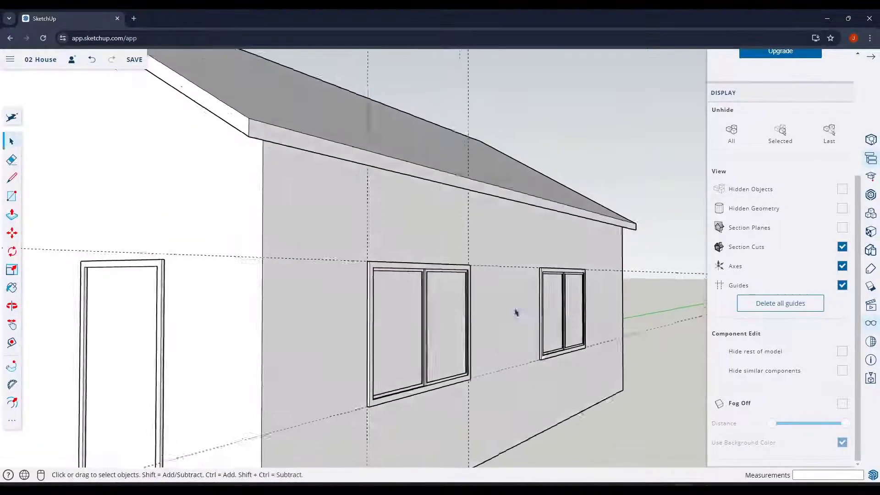
# - Delete all construction guides from the house model
pyautogui.scroll(-5, 516, 312)
pyautogui.moveTo(441, 359); pyautogui.dragTo(409, 348, button='middle')
pyautogui.scroll(-5, 463, 324)
pyautogui.moveTo(449, 322); pyautogui.dragTo(479, 331, button='middle')
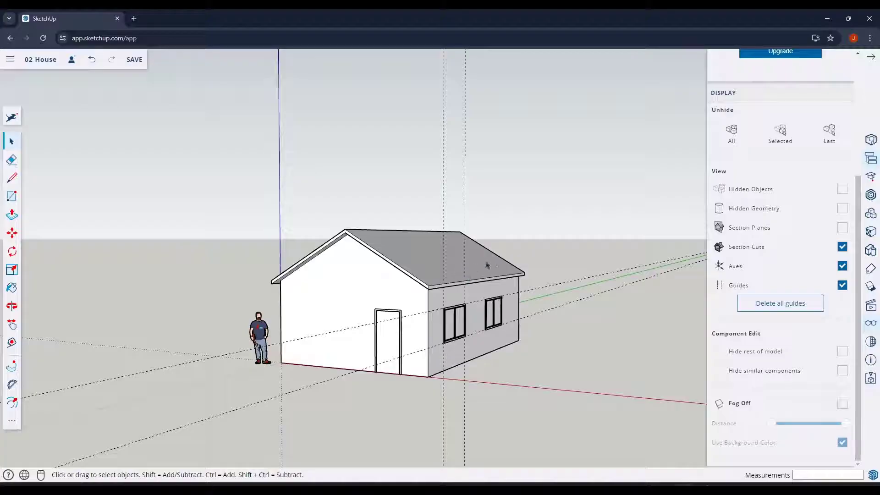
pyautogui.click(784, 306)
pyautogui.moveTo(493, 324); pyautogui.dragTo(401, 356, button='middle')
pyautogui.moveTo(410, 307); pyautogui.dragTo(426, 320, button='middle')
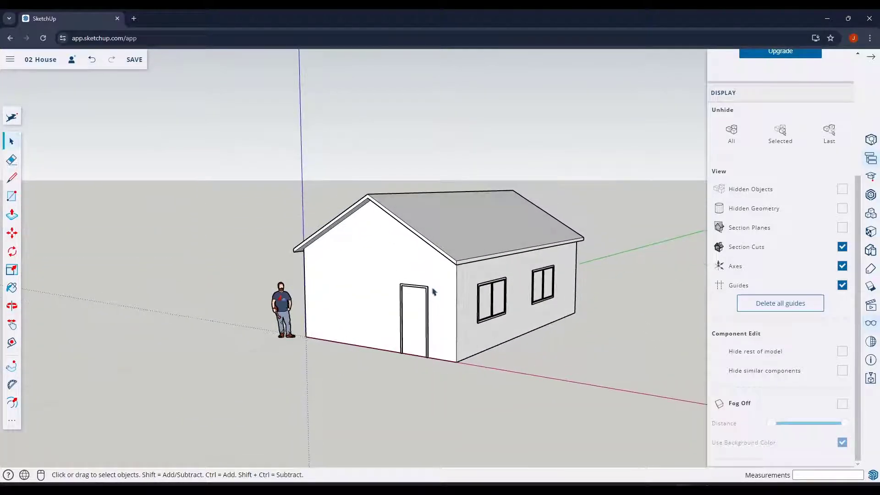
pyautogui.scroll(3, 433, 291)
pyautogui.scroll(-1, 455, 300)
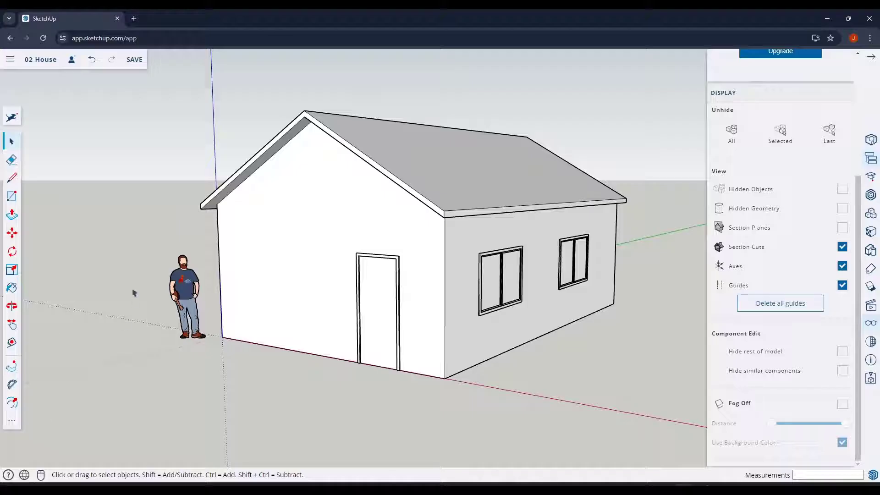
# - Paint both roof slopes with the Roofing Shingles Asphalt material from the Roofing collection
pyautogui.press('b')
pyautogui.click(12, 422)
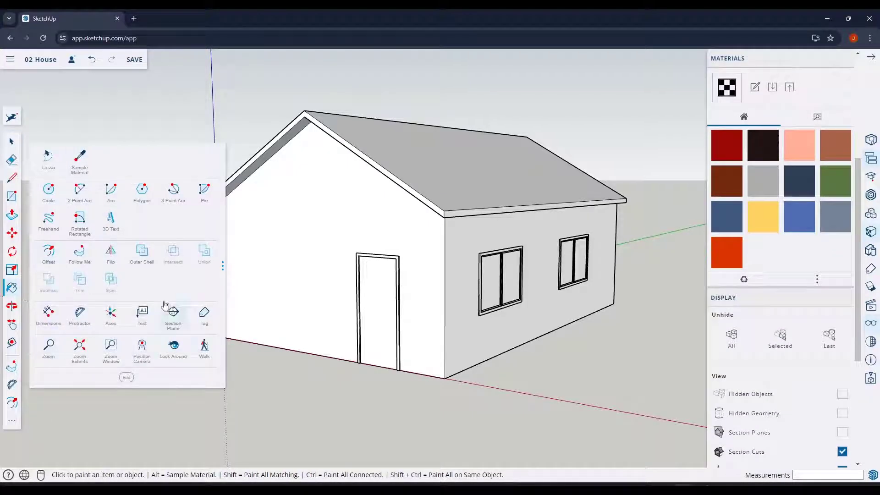
pyautogui.click(292, 394)
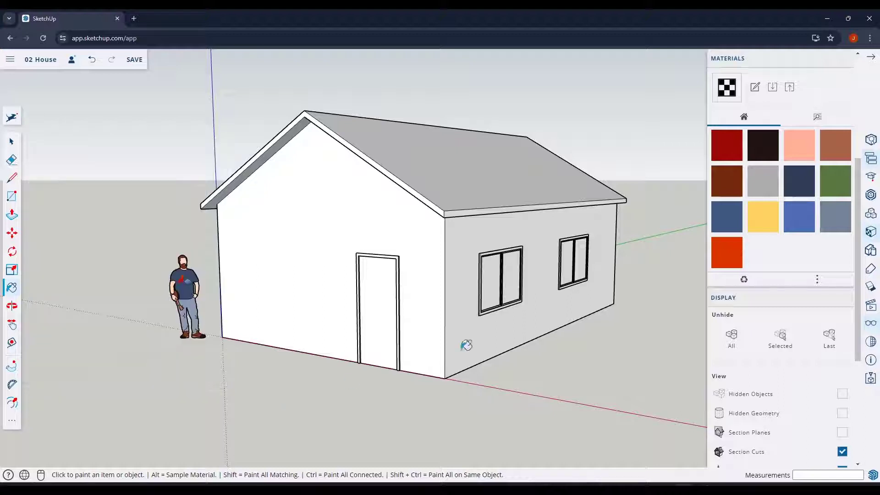
pyautogui.scroll(2, 762, 114)
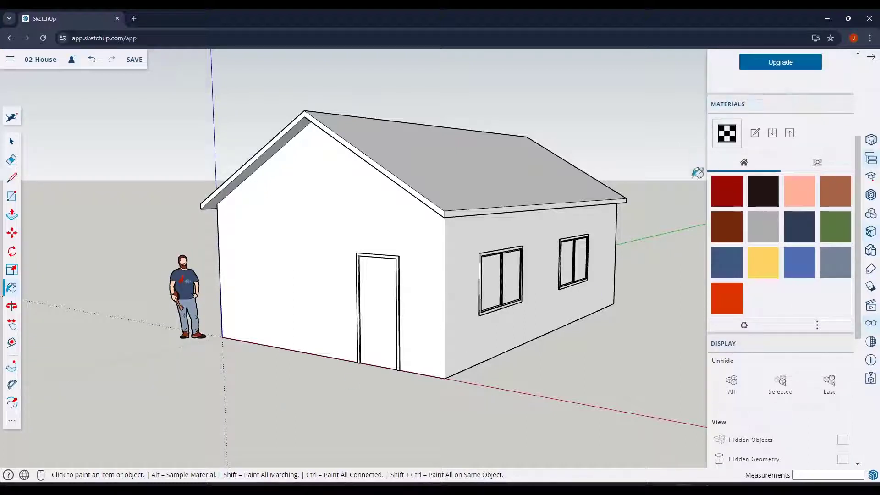
pyautogui.click(808, 167)
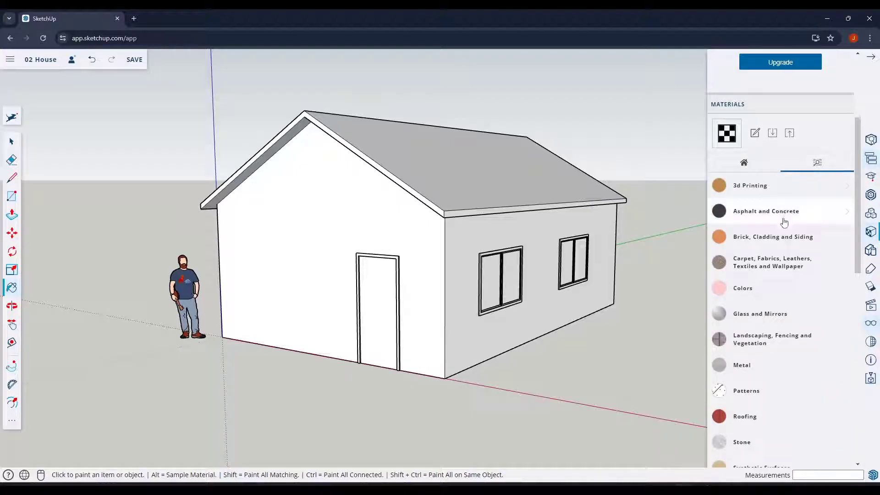
pyautogui.scroll(-1, 766, 321)
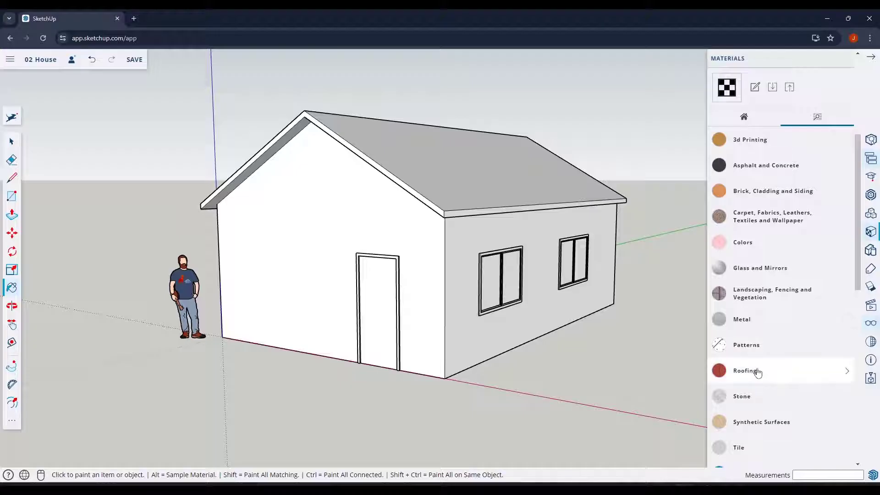
pyautogui.click(756, 368)
pyautogui.scroll(-3, 799, 270)
pyautogui.scroll(-1, 798, 271)
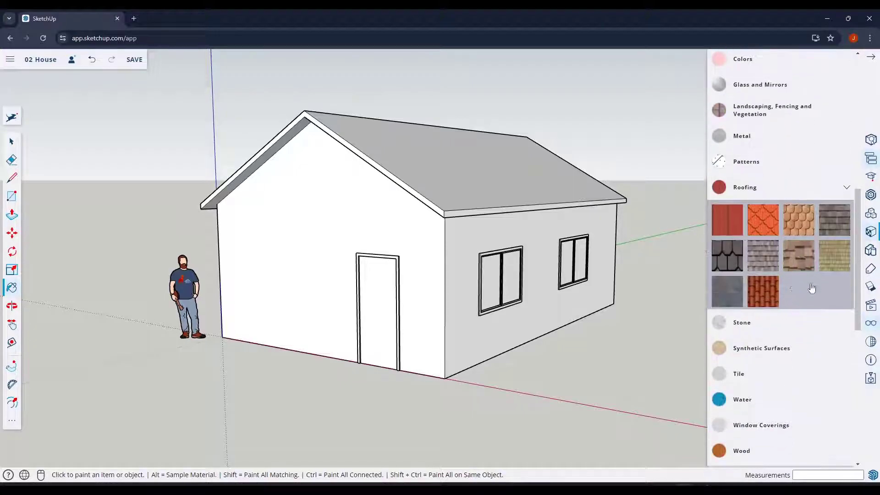
pyautogui.scroll(1, 833, 222)
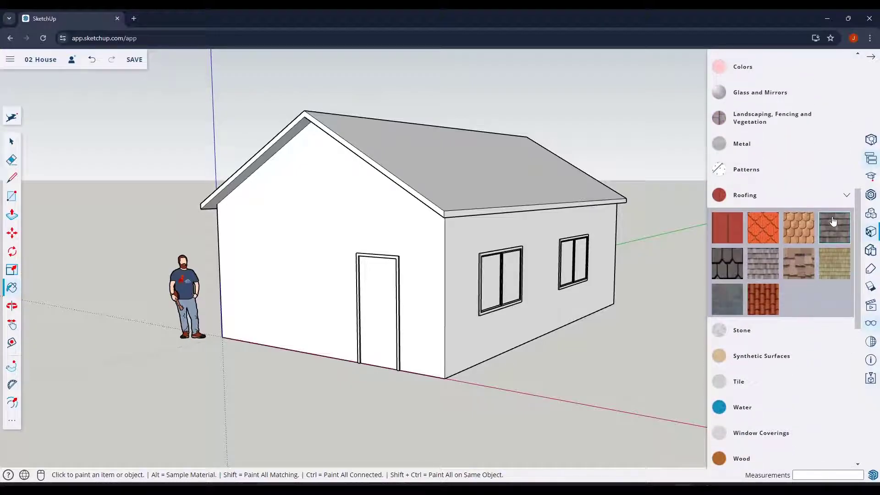
pyautogui.click(519, 181)
pyautogui.moveTo(521, 181)
pyautogui.mouseDown(button='middle')
pyautogui.moveTo(328, 202)
pyautogui.moveTo(676, 232)
pyautogui.moveTo(439, 175)
pyautogui.mouseUp(button='middle')
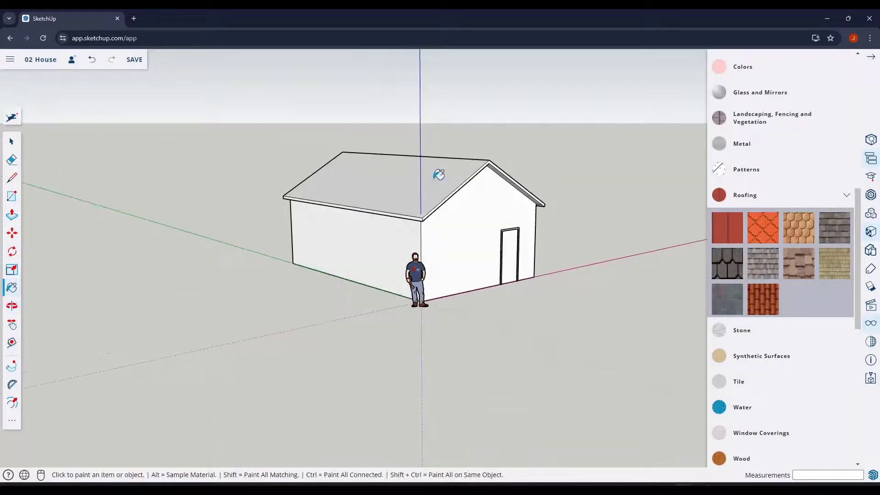
pyautogui.click(438, 174)
pyautogui.moveTo(591, 198)
pyautogui.mouseDown(button='middle')
pyautogui.moveTo(446, 230)
pyautogui.moveTo(471, 170)
pyautogui.moveTo(516, 171)
pyautogui.moveTo(353, 164)
pyautogui.mouseUp(button='middle')
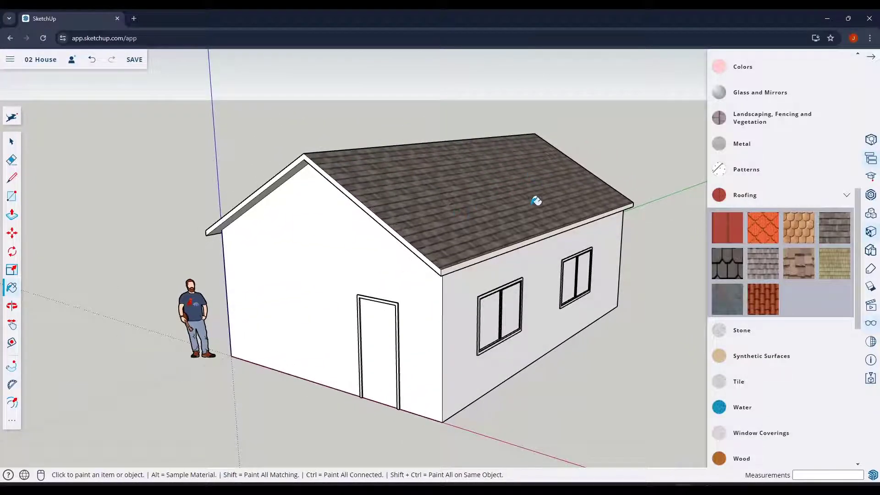
# - Check the surface area of one roof slope, of both slopes together, and of the gable wall with the door
pyautogui.click(871, 141)
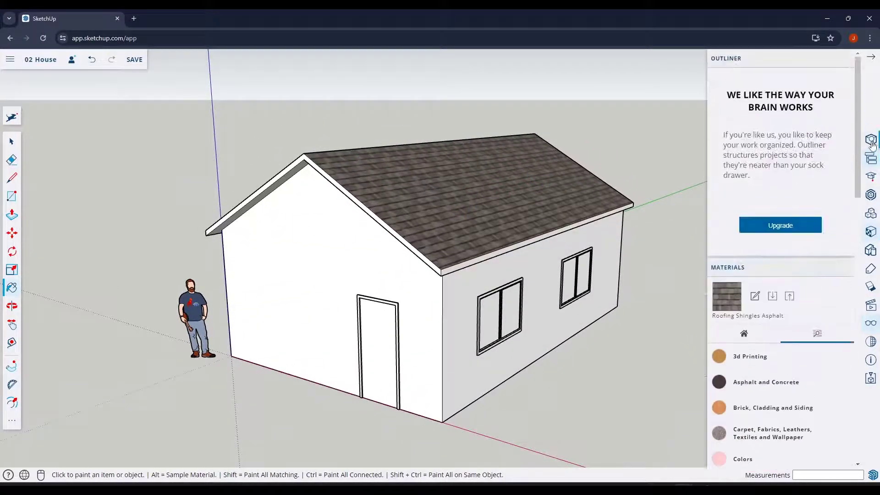
pyautogui.press('space')
pyautogui.click(508, 179)
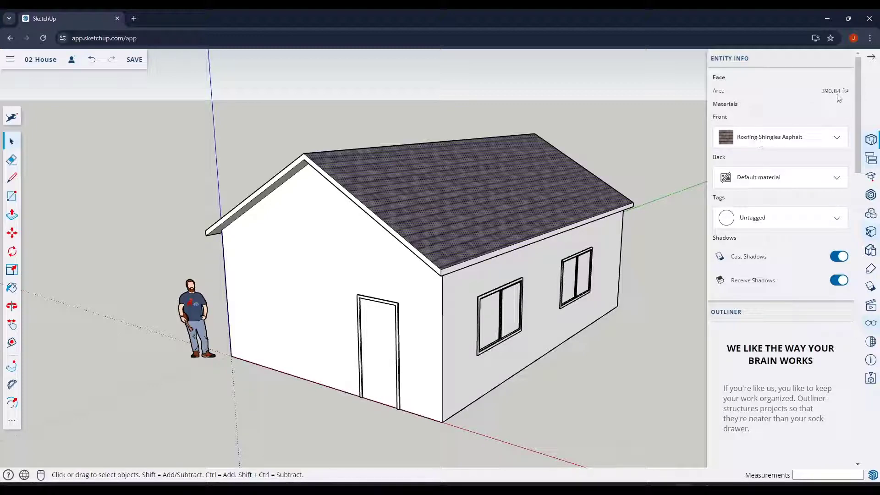
pyautogui.moveTo(280, 190); pyautogui.dragTo(346, 204, button='middle')
pyautogui.keyDown('shift'); pyautogui.click(431, 183); pyautogui.keyUp('shift')
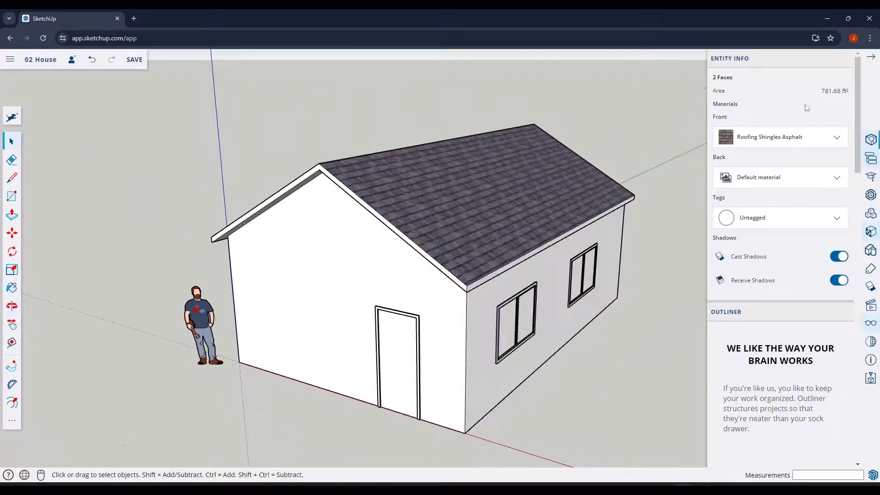
pyautogui.scroll(-4, 569, 216)
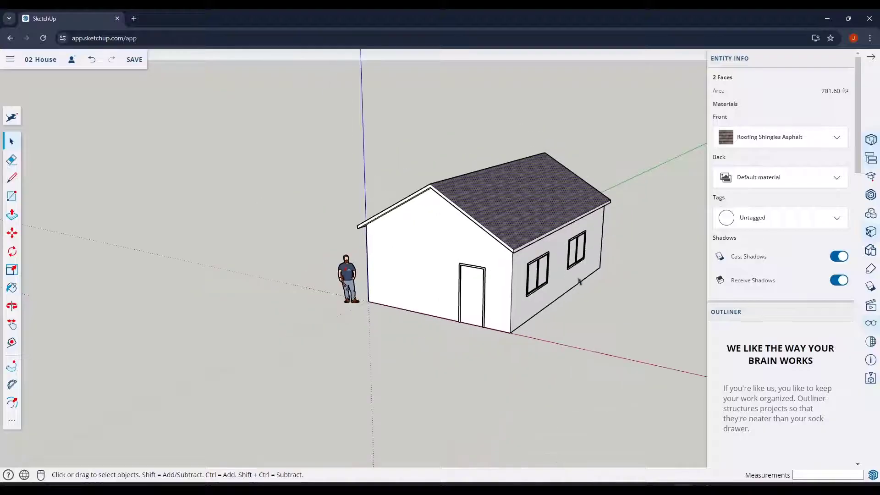
pyautogui.moveTo(579, 279); pyautogui.dragTo(529, 242, button='middle')
pyautogui.click(486, 255)
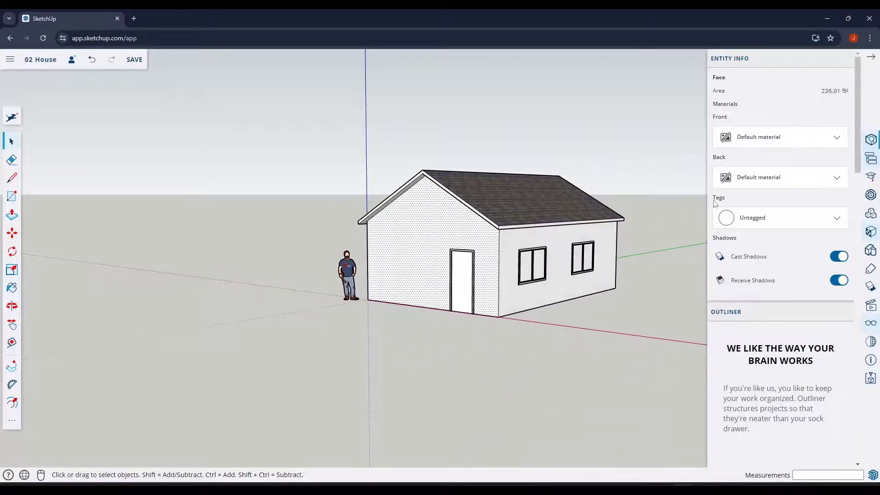
# - Paint the gable wall around the door with the Brick Antique 01 material from the Brick, Cladding and Siding collection
pyautogui.scroll(-9, 765, 202)
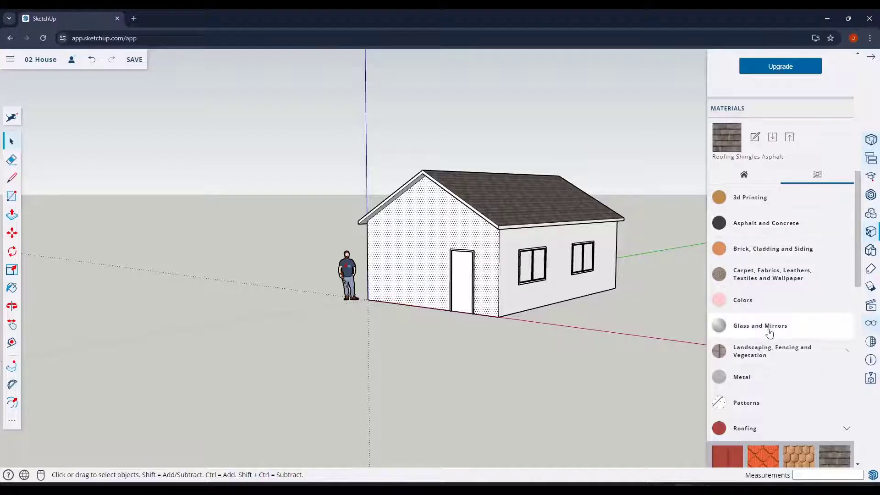
pyautogui.click(752, 251)
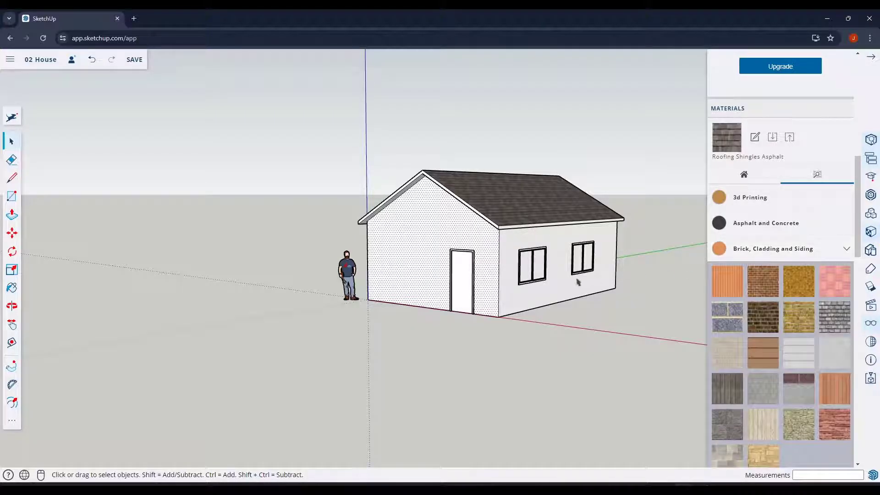
pyautogui.scroll(-2, 500, 229)
pyautogui.scroll(2, 558, 245)
pyautogui.scroll(2, 529, 173)
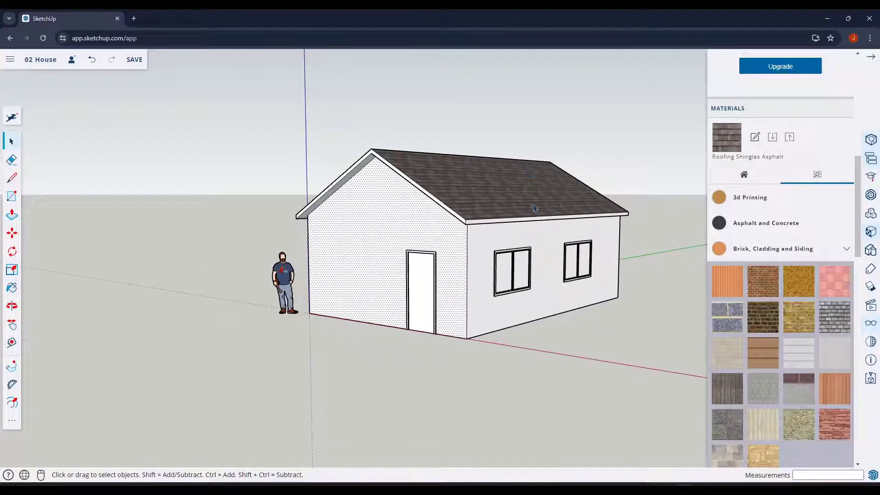
pyautogui.scroll(-1, 534, 209)
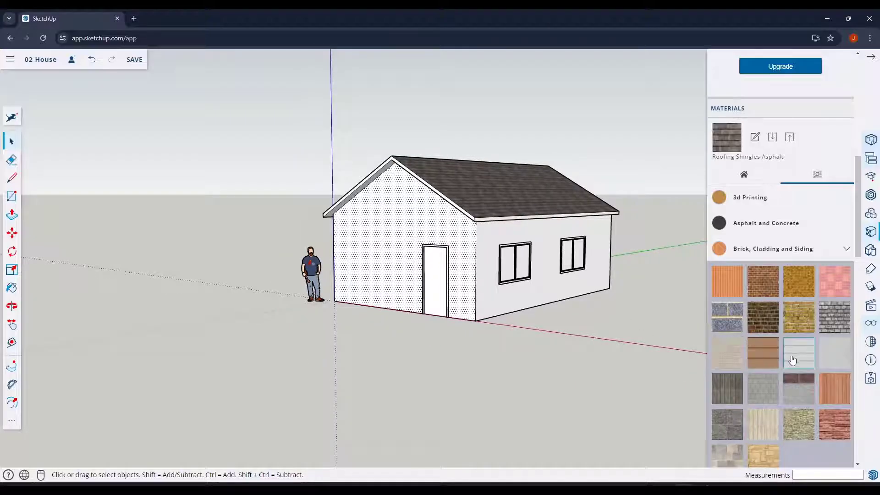
pyautogui.click(760, 285)
pyautogui.click(466, 234)
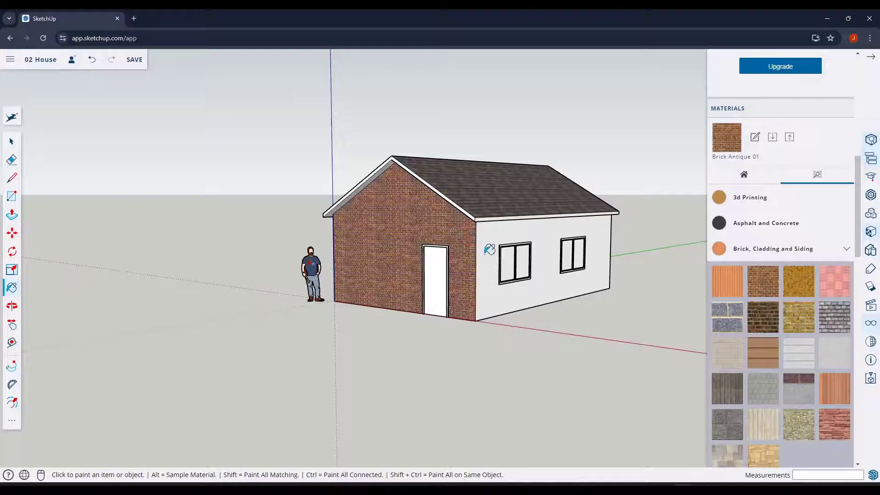
# - Paint the remaining three exterior walls of the house with the Brick Antique 01 material
pyautogui.click(492, 249)
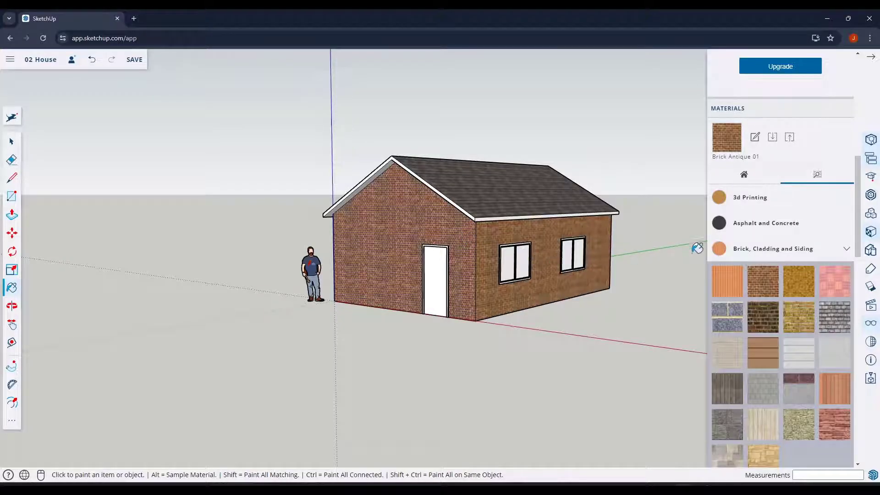
pyautogui.moveTo(696, 248); pyautogui.dragTo(123, 256, button='middle')
pyautogui.click(526, 272)
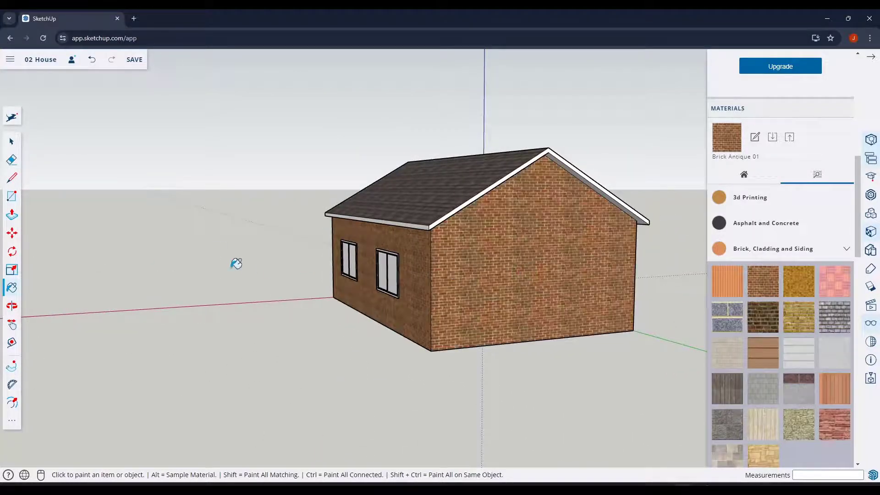
pyautogui.moveTo(236, 263); pyautogui.dragTo(319, 258, button='middle')
pyautogui.click(320, 258)
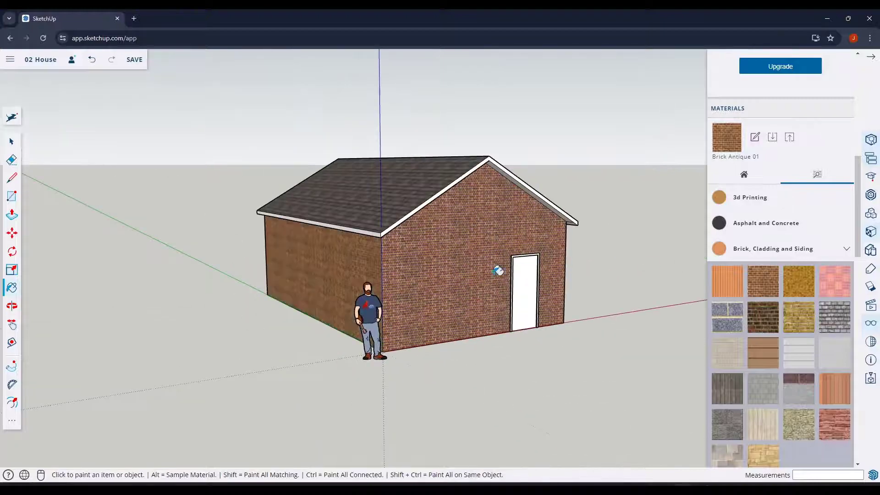
pyautogui.moveTo(499, 267)
pyautogui.mouseDown(button='middle')
pyautogui.moveTo(419, 271)
pyautogui.moveTo(176, 244)
pyautogui.moveTo(344, 256)
pyautogui.moveTo(275, 277)
pyautogui.mouseUp(button='middle')
pyautogui.press('space')
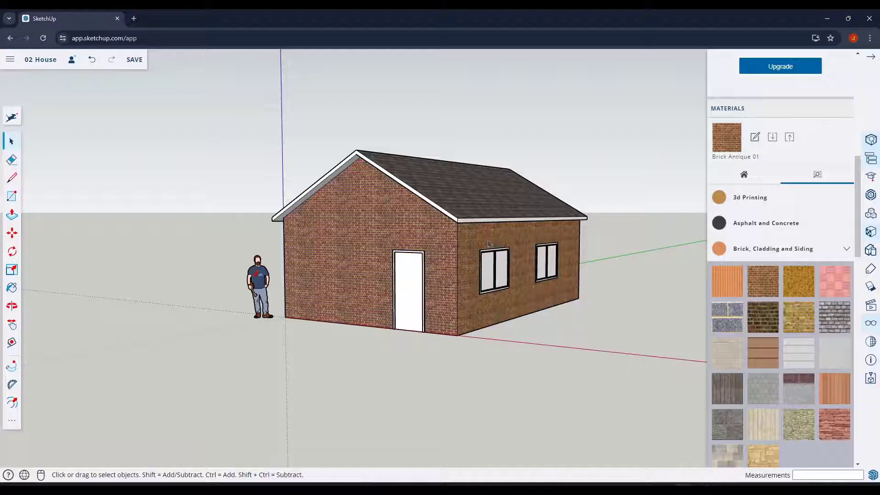
# - Draw a line across the gable wall above the door to separate its upper triangular section
pyautogui.moveTo(444, 361); pyautogui.dragTo(481, 259, button='middle')
pyautogui.scroll(2, 440, 295)
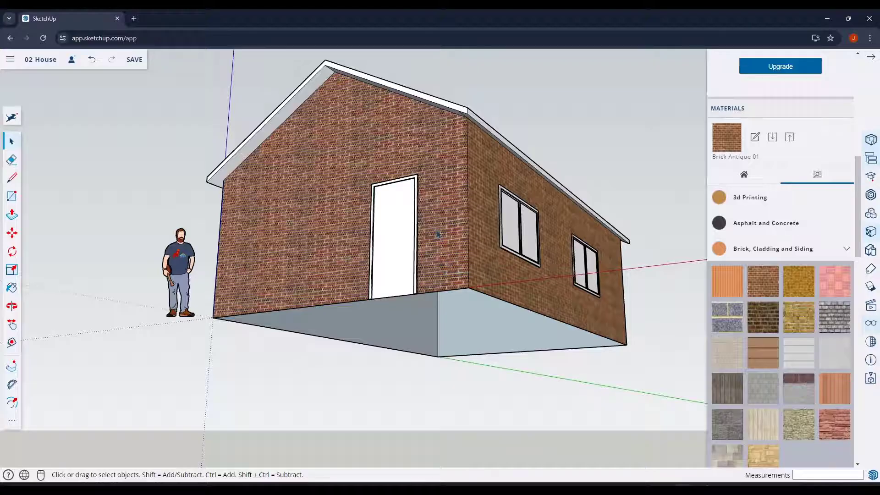
pyautogui.press('l')
pyautogui.click(467, 145)
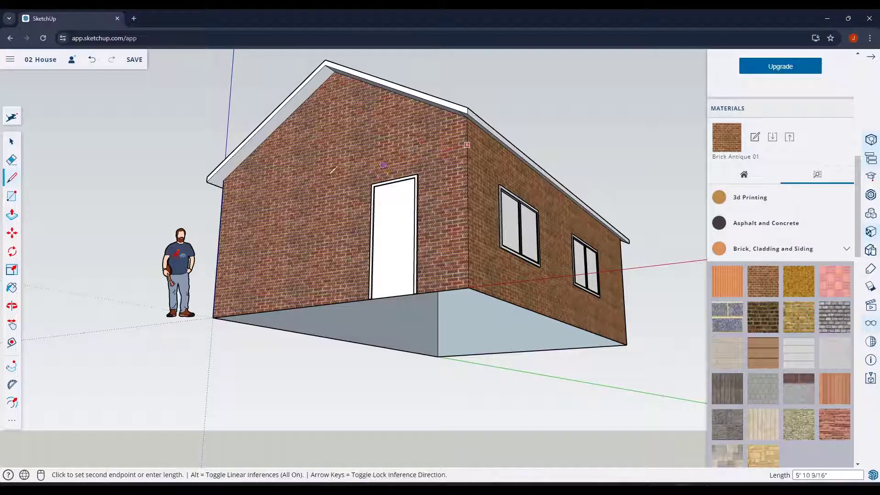
pyautogui.click(223, 202)
pyautogui.press('space')
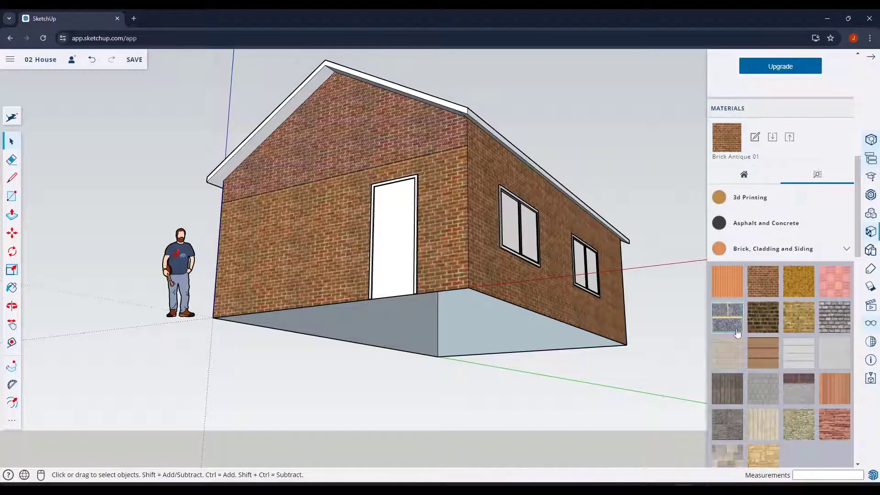
# - Try Cladding Siding Tan and Cladding Siding White on the upper gable section, and undo the trial
pyautogui.click(763, 353)
pyautogui.click(334, 159)
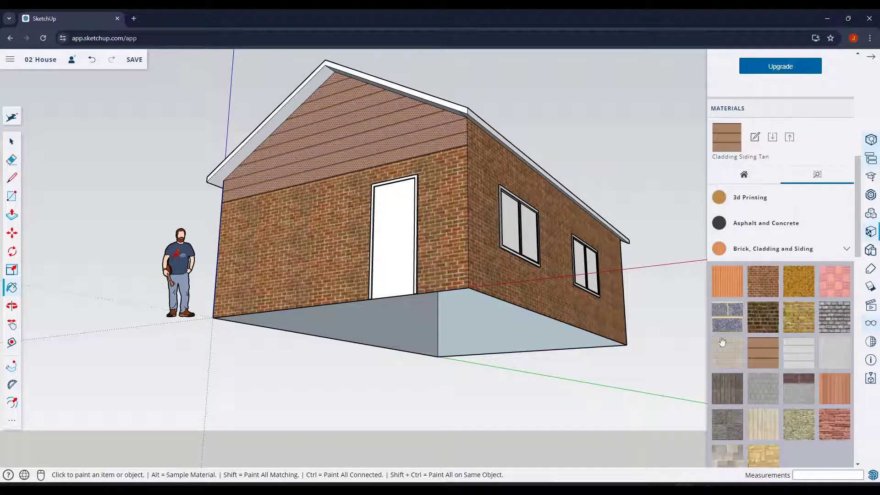
pyautogui.click(798, 350)
pyautogui.click(348, 136)
pyautogui.hotkey('ctrl', 'z')
pyautogui.hotkey('ctrl', 'z')
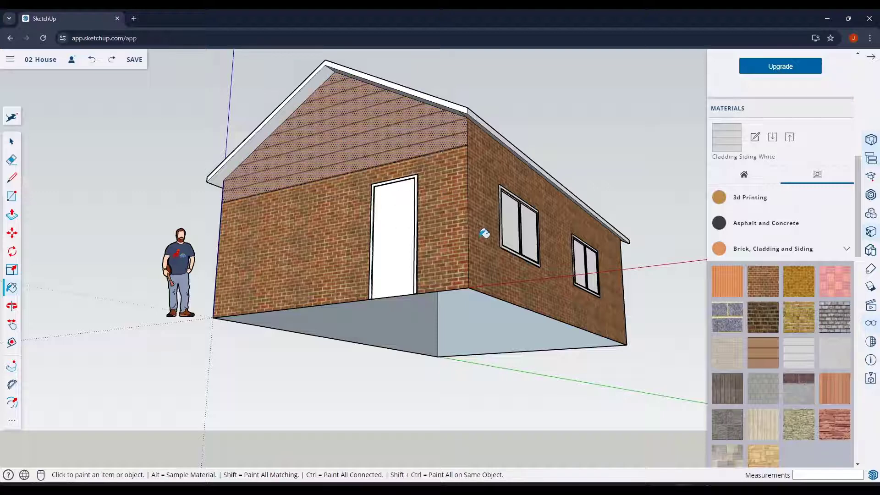
# - Copy all bottom edges of the walls straight up 3' 2 1/8" to the lower corner of the window frame
pyautogui.moveTo(444, 261); pyautogui.dragTo(217, 312, button='middle')
pyautogui.moveTo(208, 313); pyautogui.dragTo(667, 393)
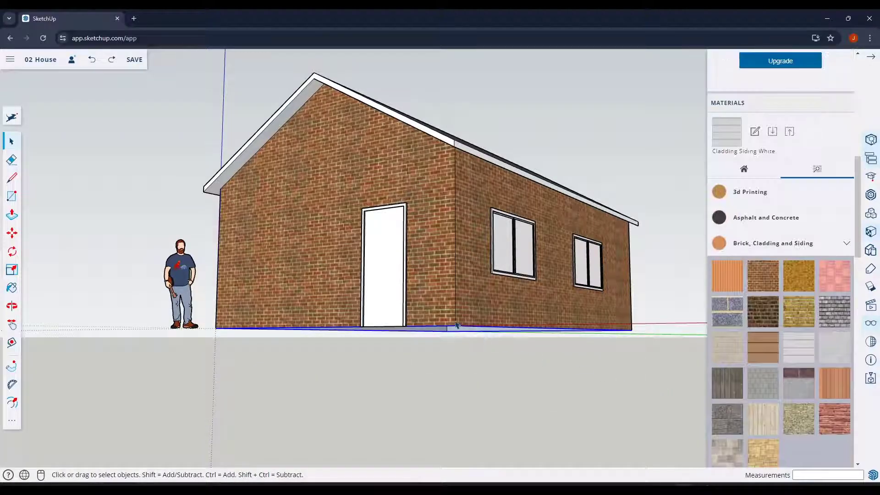
pyautogui.scroll(2, 458, 323)
pyautogui.press('m')
pyautogui.scroll(3, 469, 310)
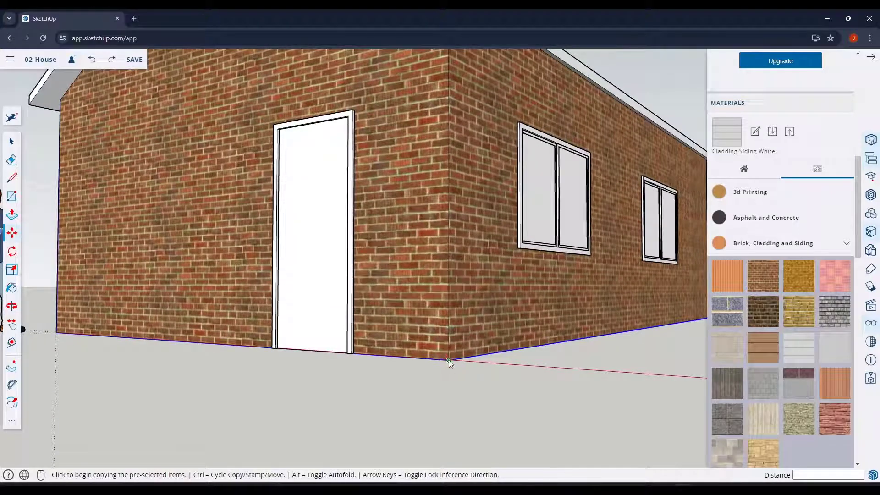
pyautogui.press('space')
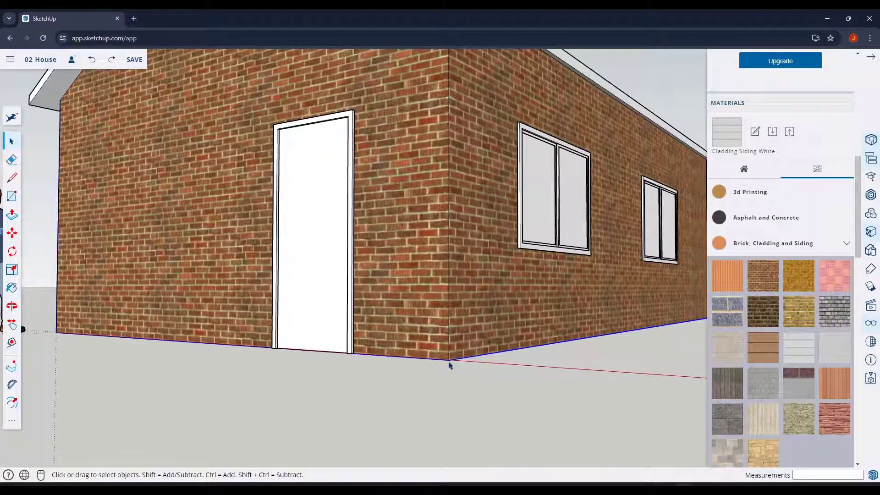
pyautogui.press('m')
pyautogui.click(449, 360)
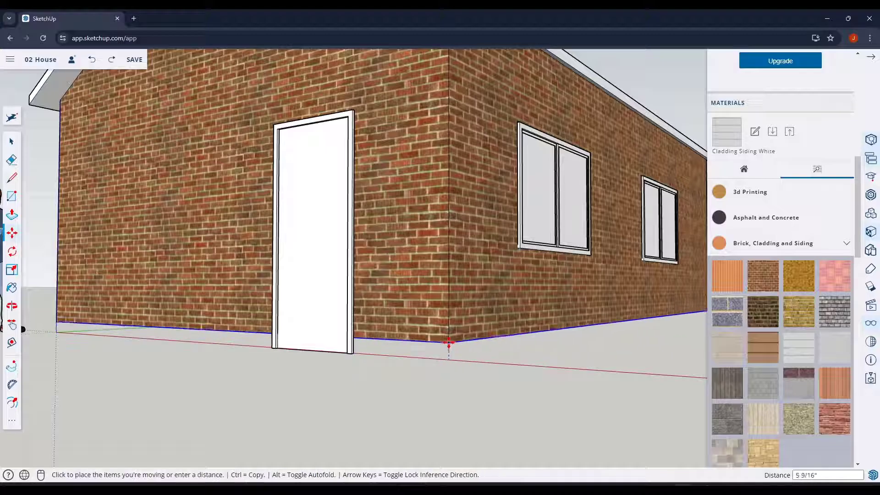
pyautogui.press('ctrl')
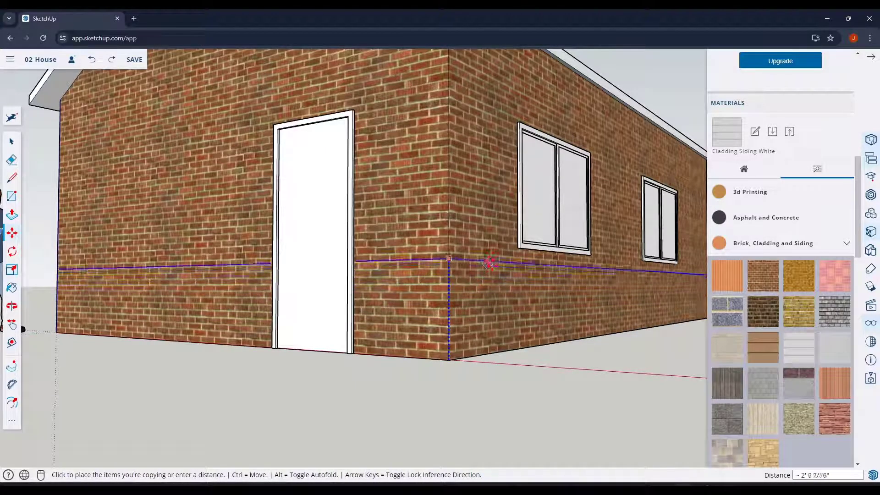
pyautogui.scroll(5, 499, 255)
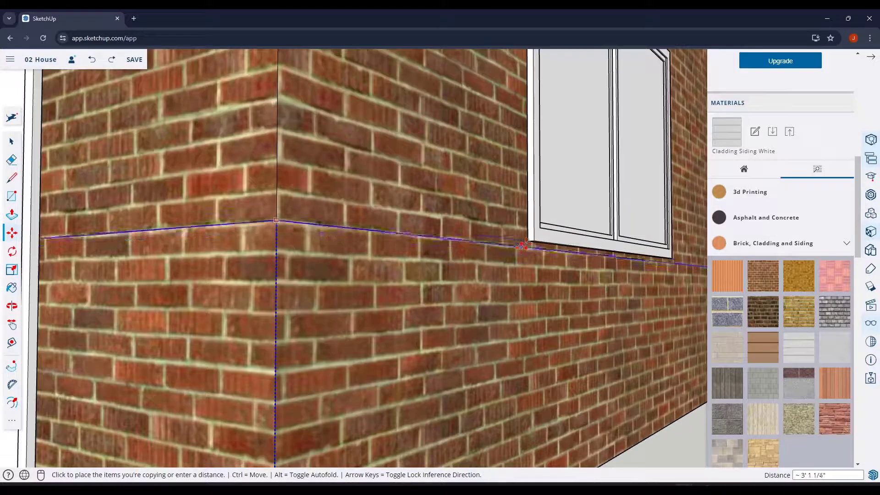
pyautogui.click(527, 240)
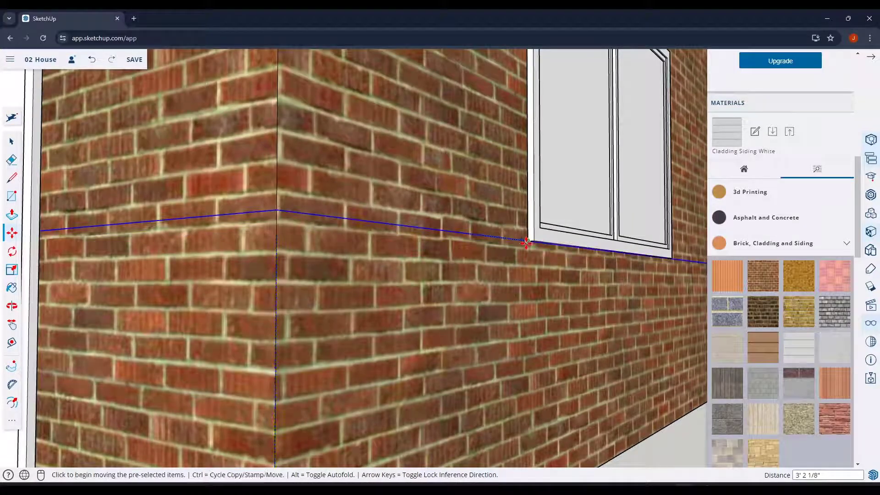
pyautogui.press('space')
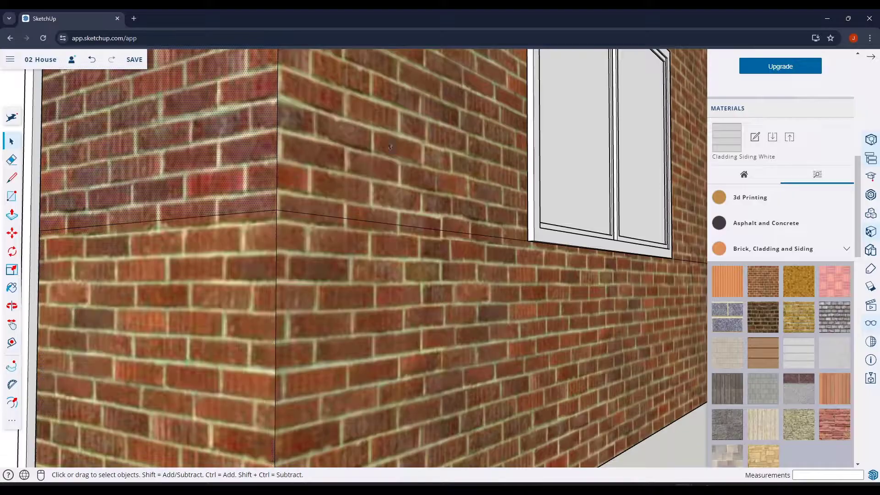
# - Paint the upper section of all four walls with the Cladding Siding White material, leaving the lower band brick
pyautogui.scroll(-5, 372, 312)
pyautogui.scroll(-4, 372, 311)
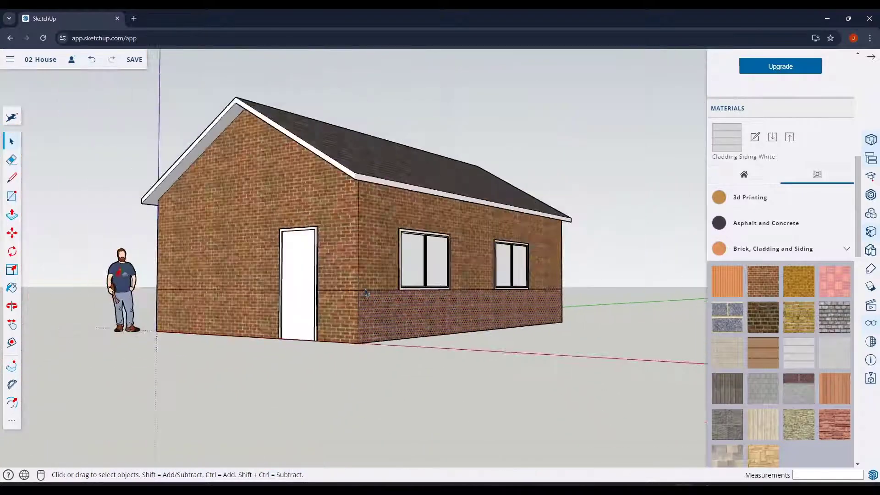
pyautogui.moveTo(364, 291); pyautogui.dragTo(421, 333, button='middle')
pyautogui.moveTo(338, 270); pyautogui.dragTo(331, 246, button='middle')
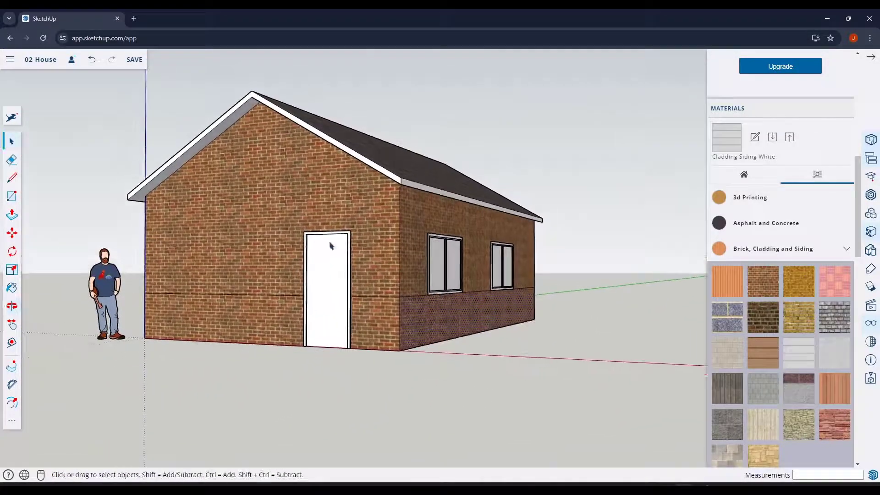
pyautogui.click(796, 359)
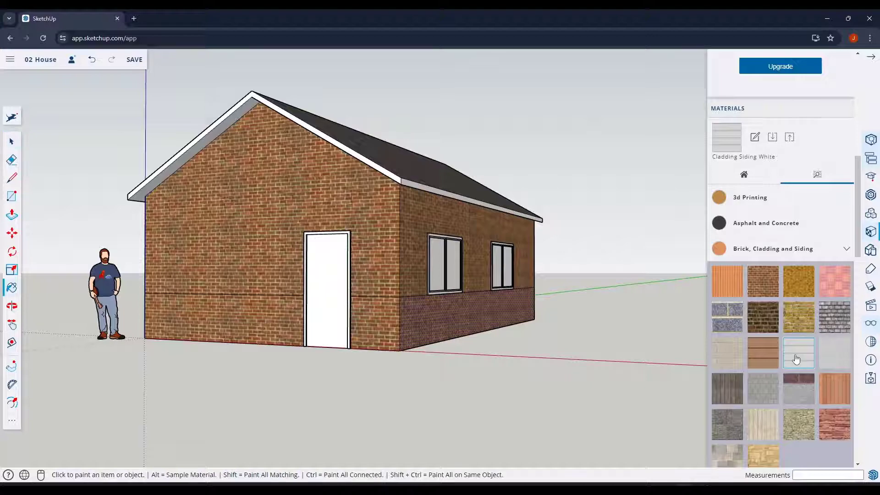
pyautogui.click(249, 211)
pyautogui.click(449, 215)
pyautogui.moveTo(559, 236)
pyautogui.mouseDown(button='middle')
pyautogui.moveTo(461, 249)
pyautogui.moveTo(46, 247)
pyautogui.mouseUp(button='middle')
pyautogui.moveTo(451, 246); pyautogui.dragTo(412, 249, button='middle')
pyautogui.click(603, 220)
pyautogui.scroll(-5, 425, 241)
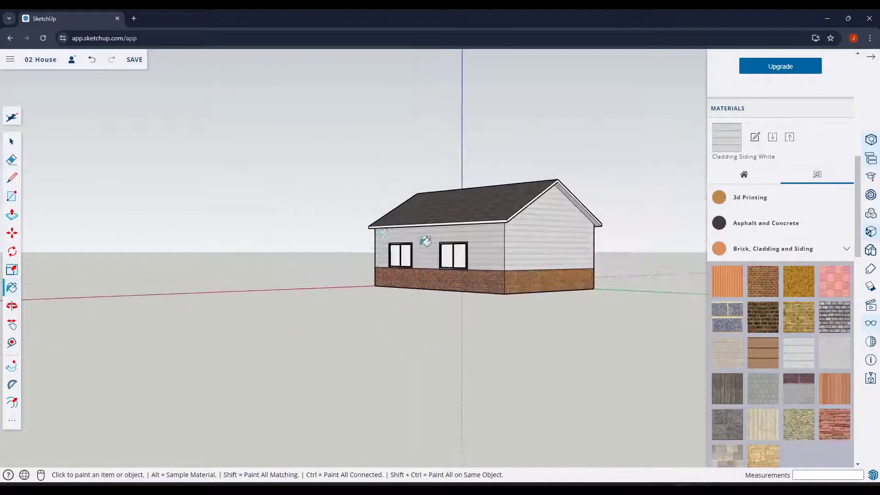
pyautogui.moveTo(616, 238)
pyautogui.mouseDown(button='middle')
pyautogui.moveTo(224, 245)
pyautogui.moveTo(785, 287)
pyautogui.mouseUp(button='middle')
pyautogui.click(417, 246)
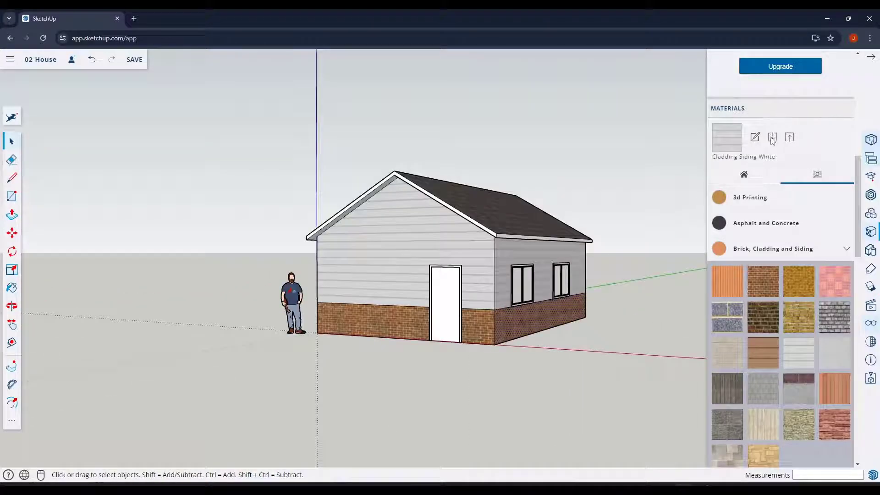
# - Examine the finished wall materials from outside and the open base of the house from underneath
pyautogui.moveTo(512, 270); pyautogui.dragTo(493, 289, button='middle')
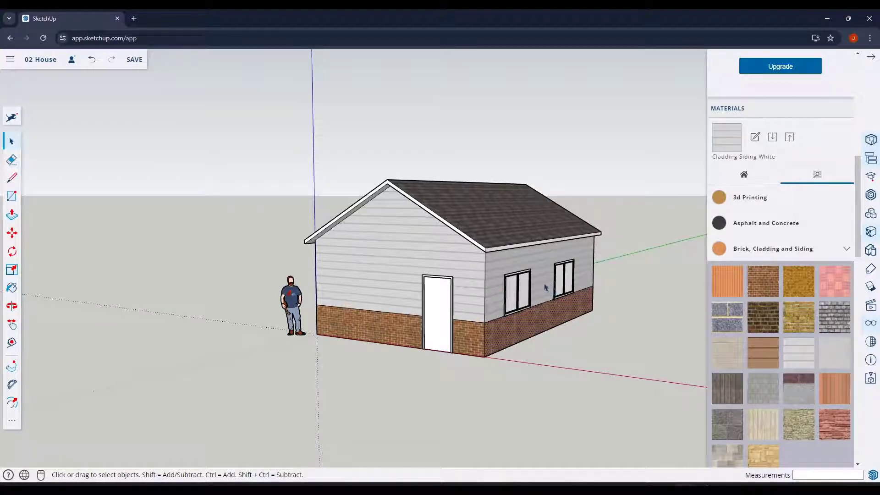
pyautogui.moveTo(545, 287); pyautogui.dragTo(526, 274, button='middle')
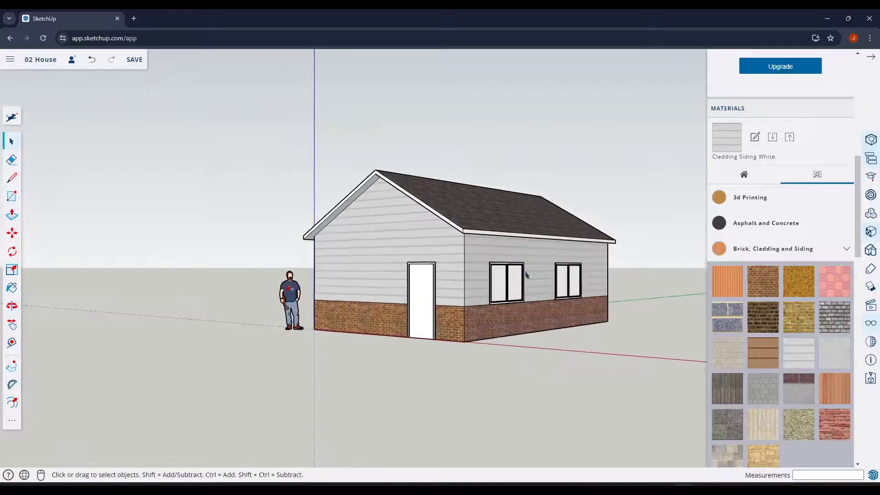
pyautogui.scroll(2, 526, 274)
pyautogui.moveTo(461, 312); pyautogui.dragTo(419, 219, button='middle')
pyautogui.scroll(5, 419, 219)
pyautogui.scroll(-8, 422, 217)
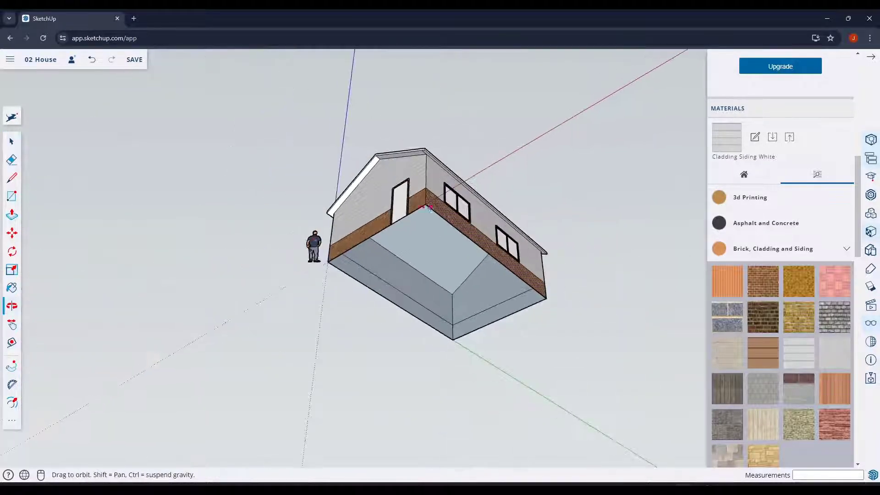
pyautogui.moveTo(429, 275); pyautogui.dragTo(473, 393, button='middle')
pyautogui.press('space')
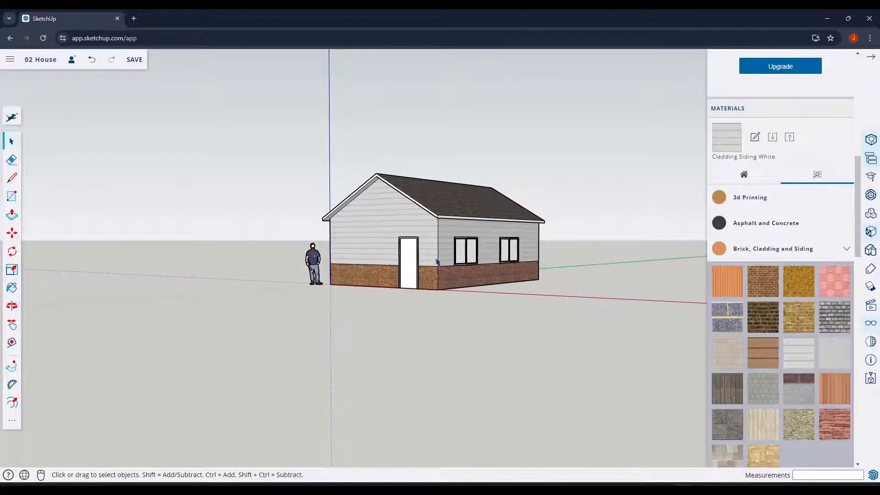
pyautogui.scroll(5, 430, 262)
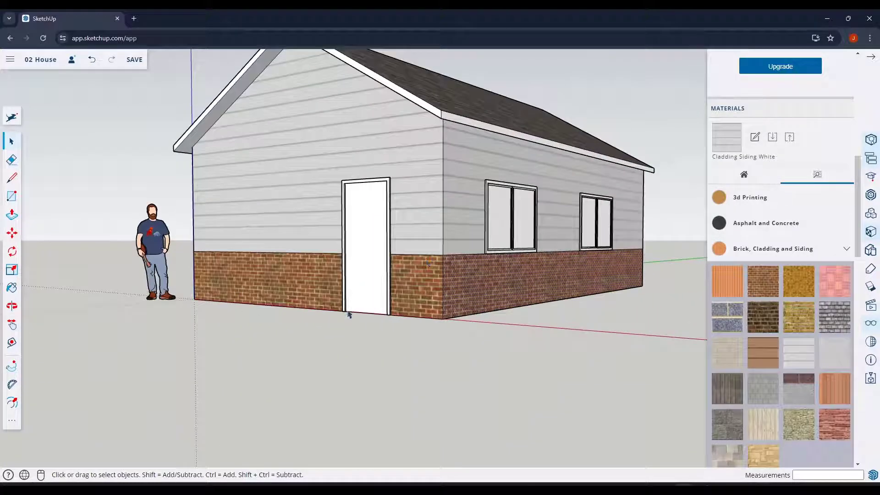
pyautogui.scroll(-3, 348, 315)
pyautogui.moveTo(352, 309); pyautogui.dragTo(383, 263, button='middle')
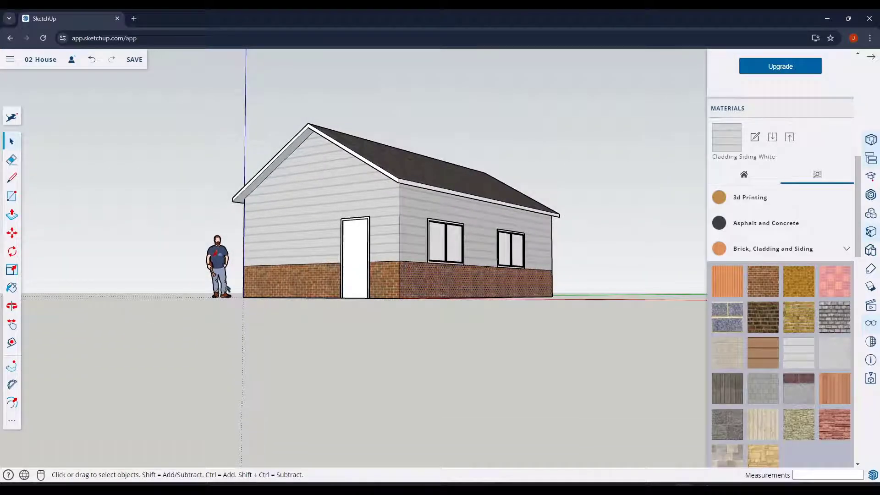
# - Copy the bottom edges of the walls a short distance straight down below the house
pyautogui.moveTo(585, 350); pyautogui.dragTo(442, 292, button='middle')
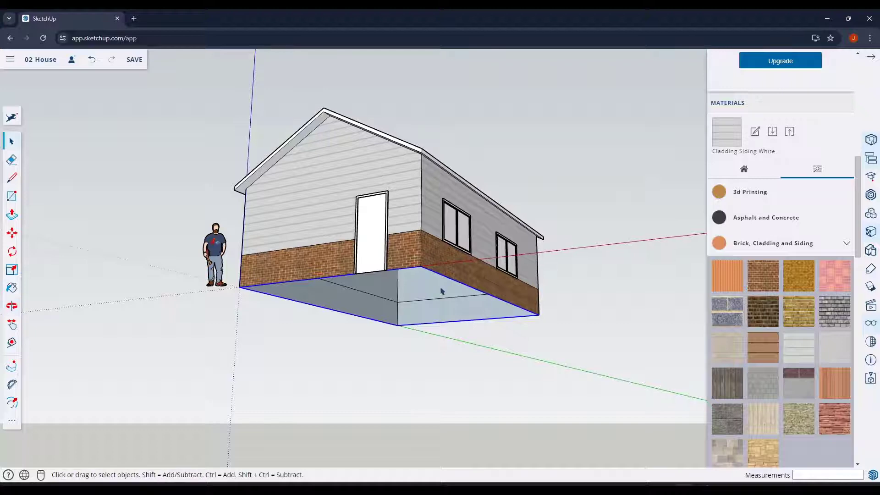
pyautogui.press('m')
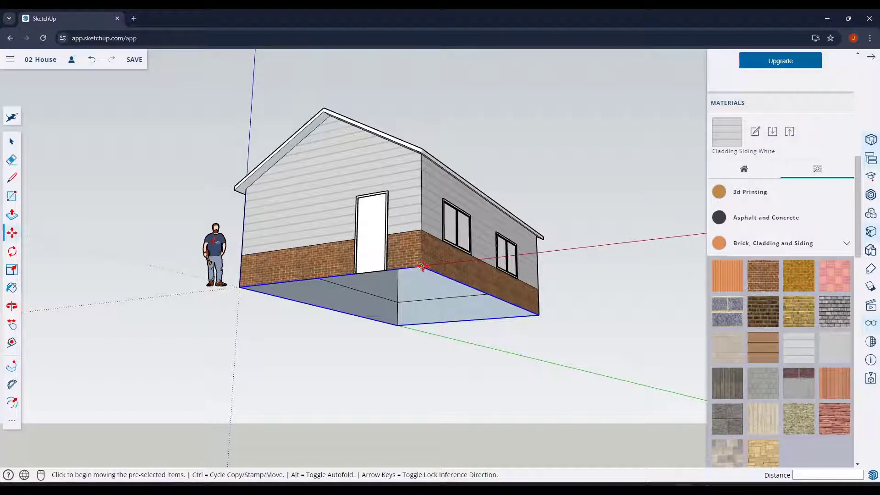
pyautogui.press('ctrl')
pyautogui.click(421, 267)
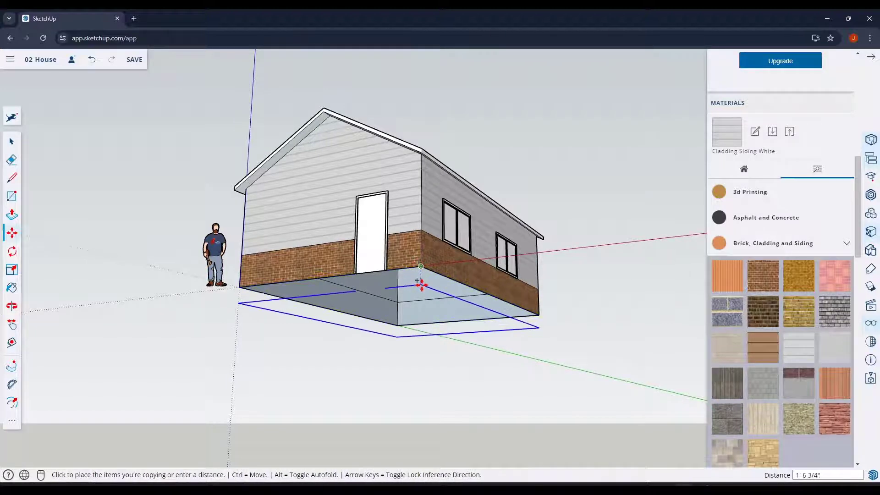
pyautogui.click(421, 288)
pyautogui.press('space')
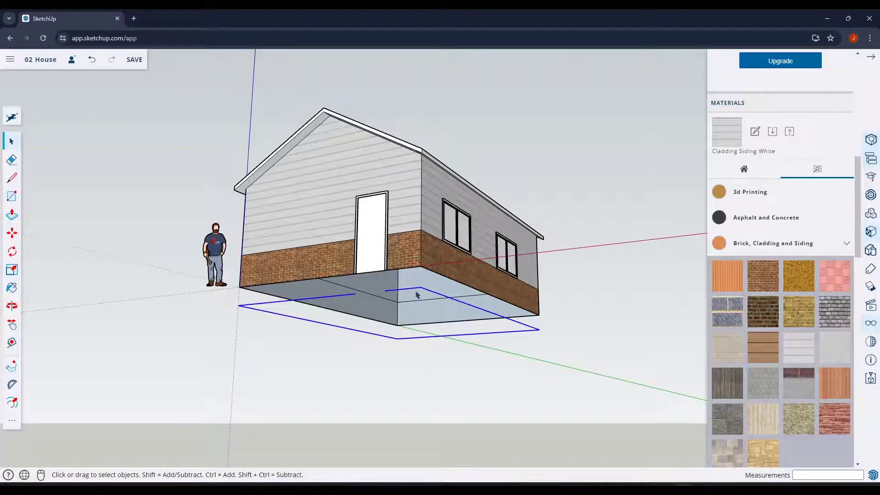
# - Offset the copied base edges below the house outward by 4 inches
pyautogui.scroll(1, 417, 295)
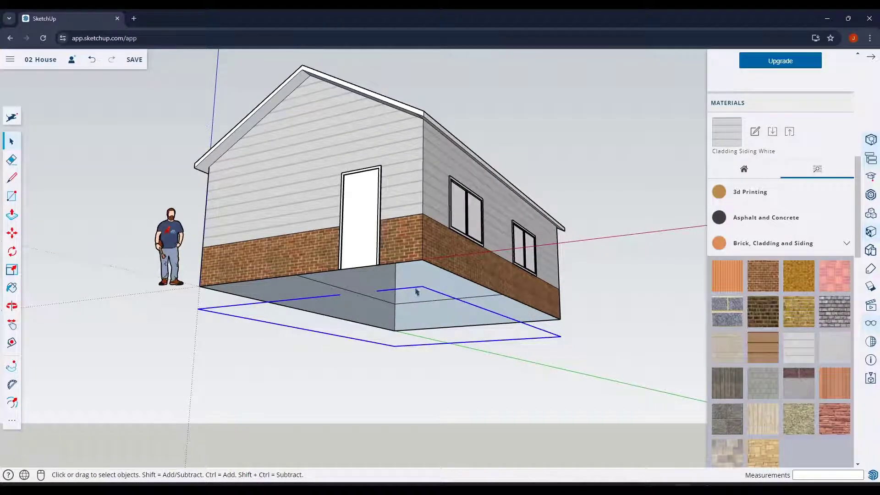
pyautogui.moveTo(416, 291); pyautogui.dragTo(427, 226, button='middle')
pyautogui.press('f')
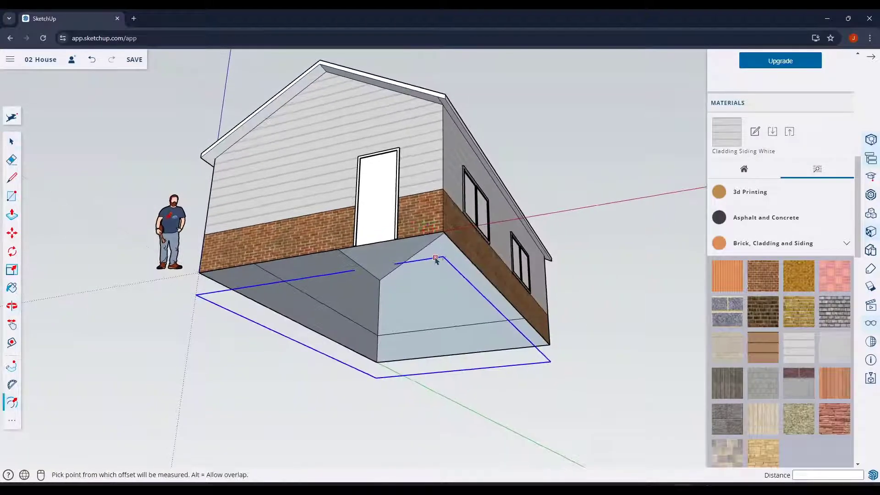
pyautogui.click(436, 260)
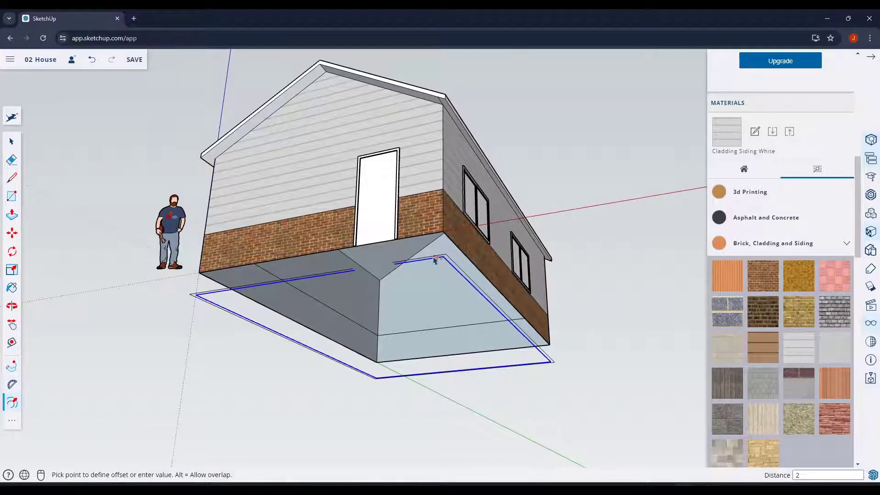
pyautogui.press('Return')
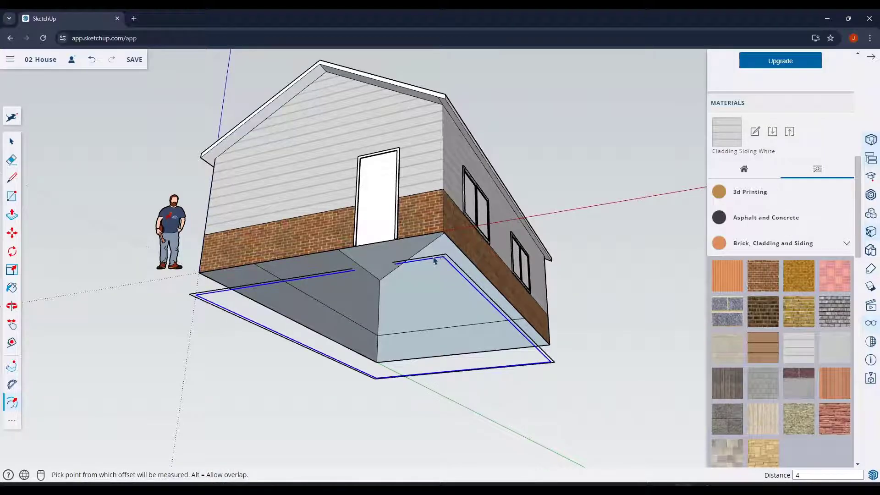
pyautogui.press('space')
# - Draw short lines closing both open ends of the offset outline at the door opening to form a face
pyautogui.scroll(3, 403, 268)
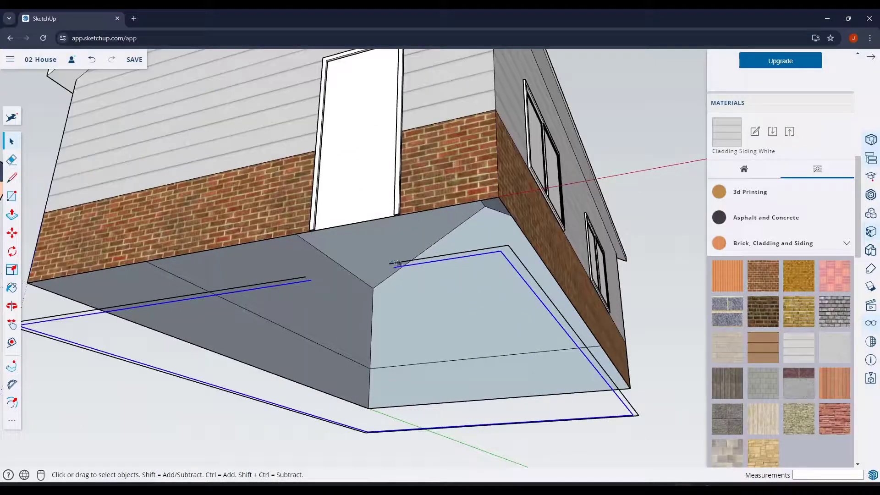
pyautogui.scroll(2, 398, 264)
pyautogui.press('l')
pyautogui.click(386, 246)
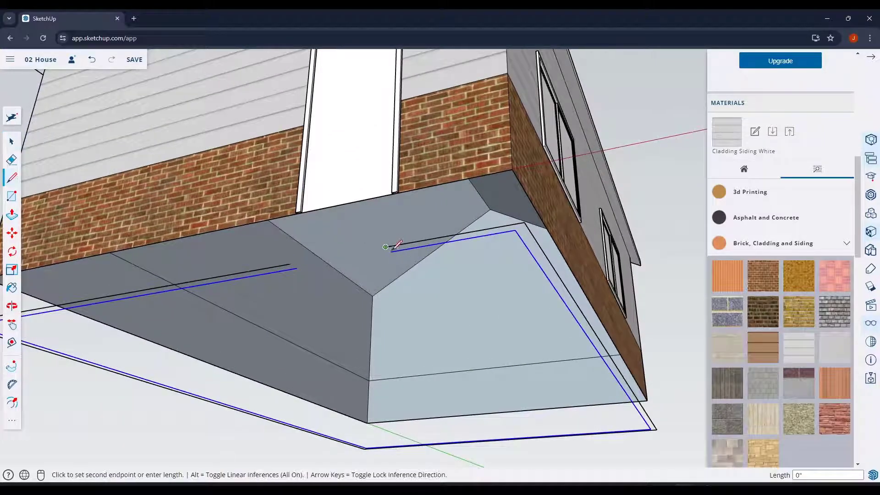
pyautogui.click(391, 251)
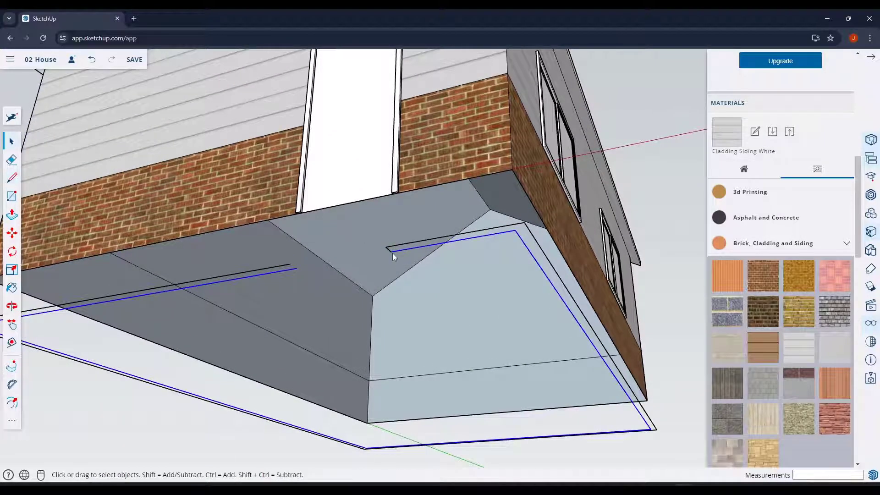
pyautogui.click(290, 264)
pyautogui.click(296, 268)
pyautogui.press('space')
# - Extrude the trim outline face 2 inches with Push/Pull and make the whole solid a group
pyautogui.moveTo(507, 262); pyautogui.dragTo(507, 269, button='middle')
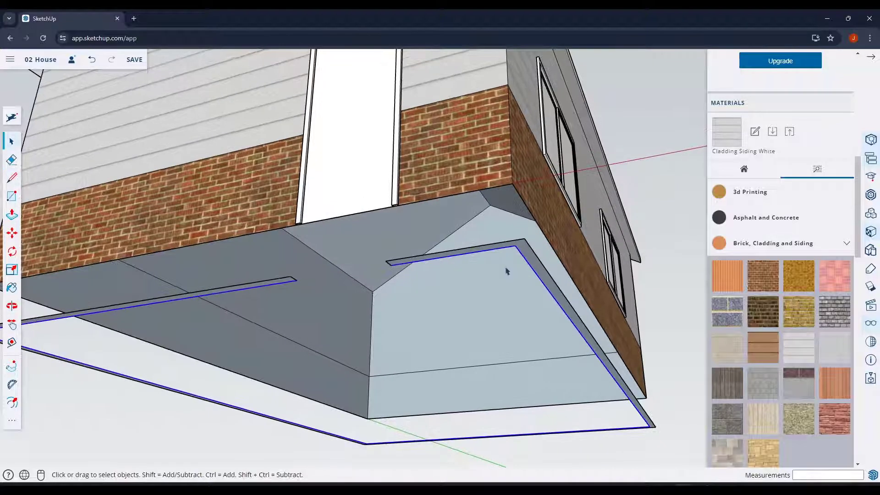
pyautogui.press('p')
pyautogui.click(523, 257)
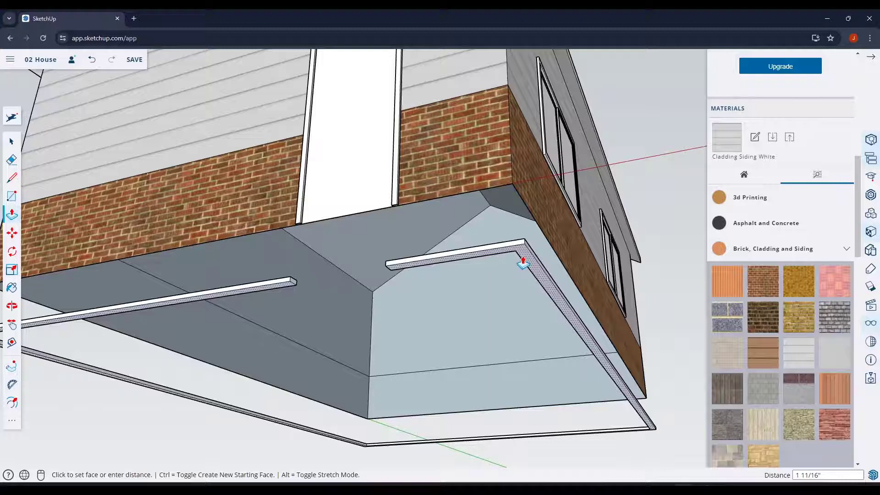
pyautogui.press('Return')
pyautogui.press('space')
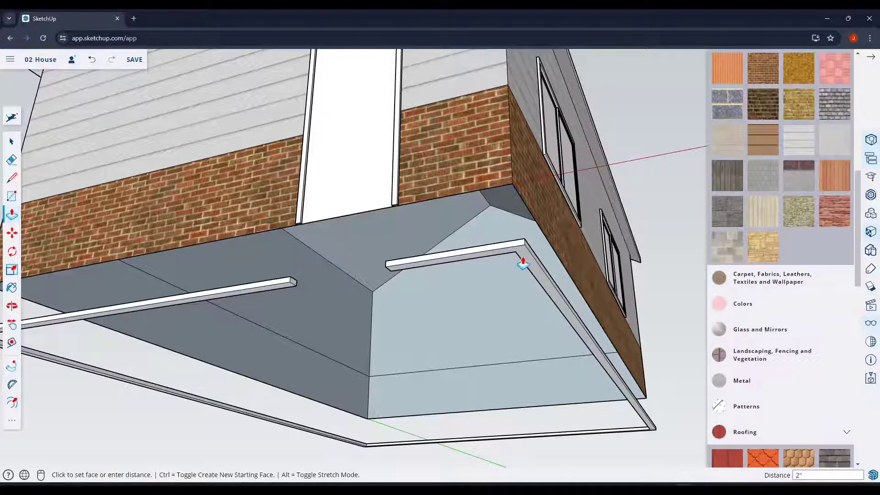
pyautogui.scroll(-3, 533, 284)
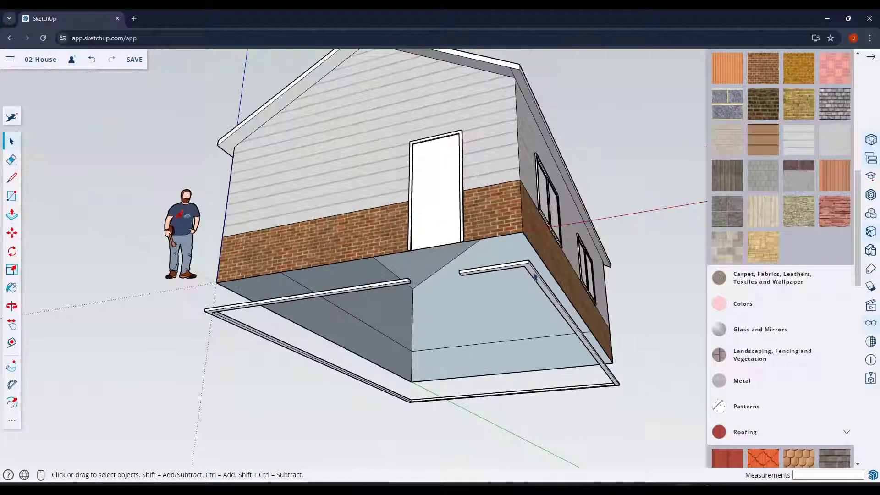
pyautogui.tripleClick(532, 273)
pyautogui.rightClick(532, 274)
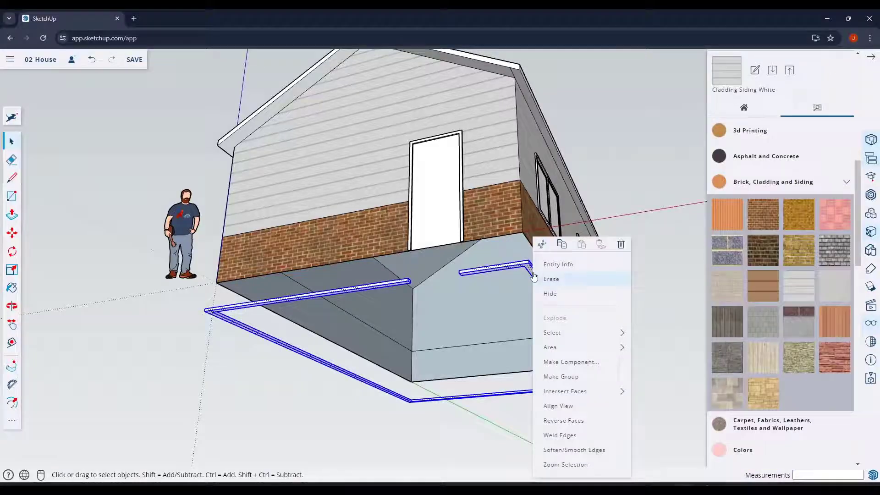
pyautogui.click(556, 379)
# - Move the trim group straight up to the line where the brick meets the siding
pyautogui.moveTo(551, 279); pyautogui.dragTo(535, 367, button='middle')
pyautogui.scroll(3, 520, 368)
pyautogui.scroll(2, 520, 368)
pyautogui.press('m')
pyautogui.click(507, 376)
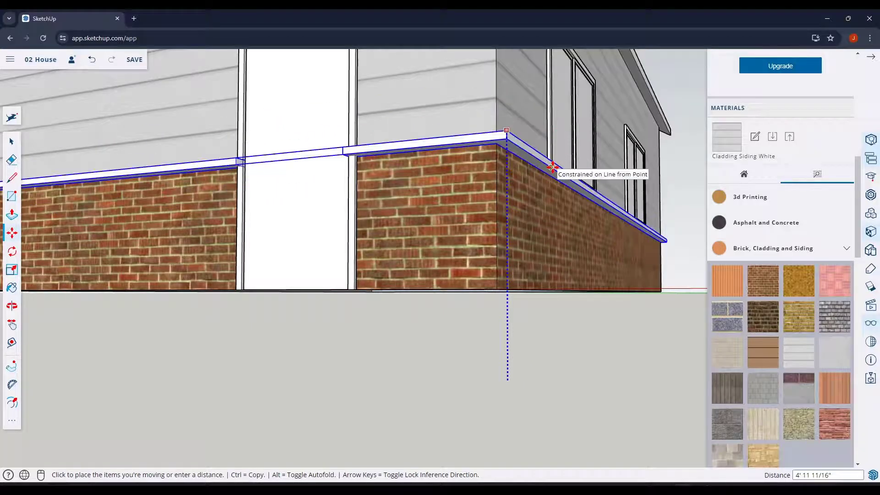
pyautogui.click(552, 168)
pyautogui.press('space')
pyautogui.scroll(-3, 541, 229)
pyautogui.moveTo(539, 234); pyautogui.dragTo(538, 174, button='middle')
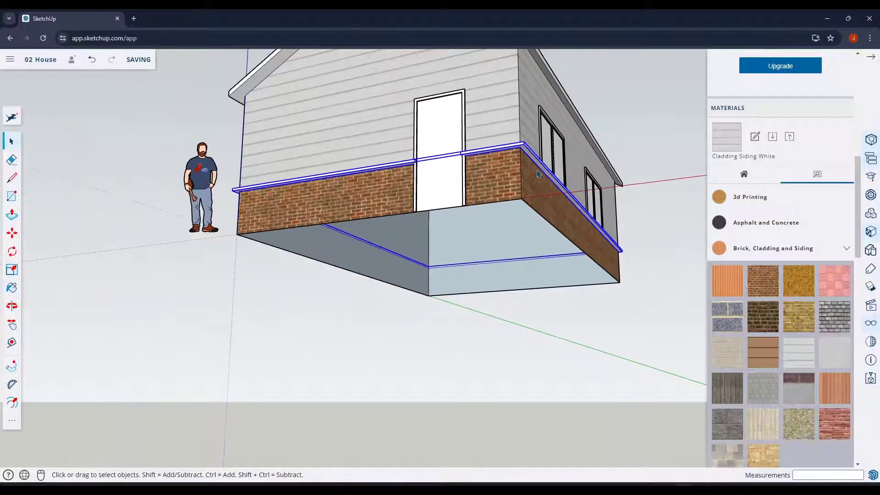
# - Undo the trim's move, grouping, extrusion, closing lines and offset, back to the bare copied edges
pyautogui.hotkey('ctrl', 'z')
pyautogui.scroll(5, 495, 246)
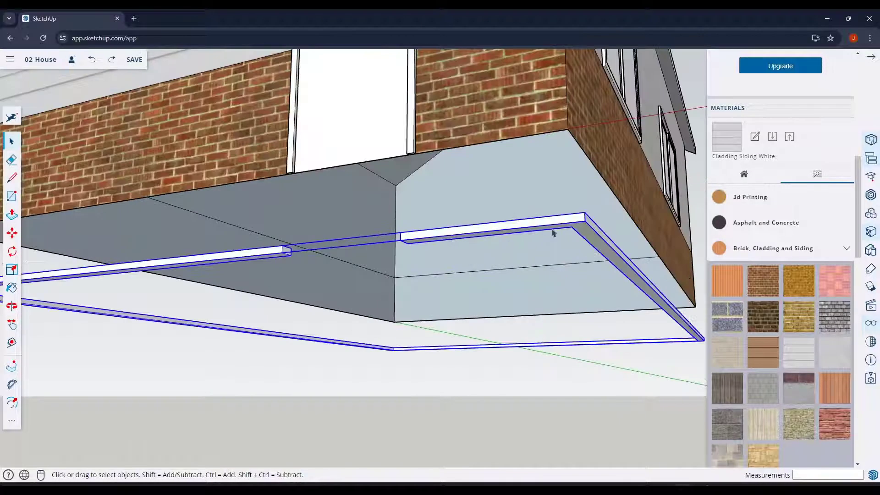
pyautogui.scroll(1, 553, 231)
pyautogui.moveTo(553, 231); pyautogui.dragTo(583, 245, button='middle')
pyautogui.hotkey('ctrl', 'z')
pyautogui.hotkey('ctrl', 'z')
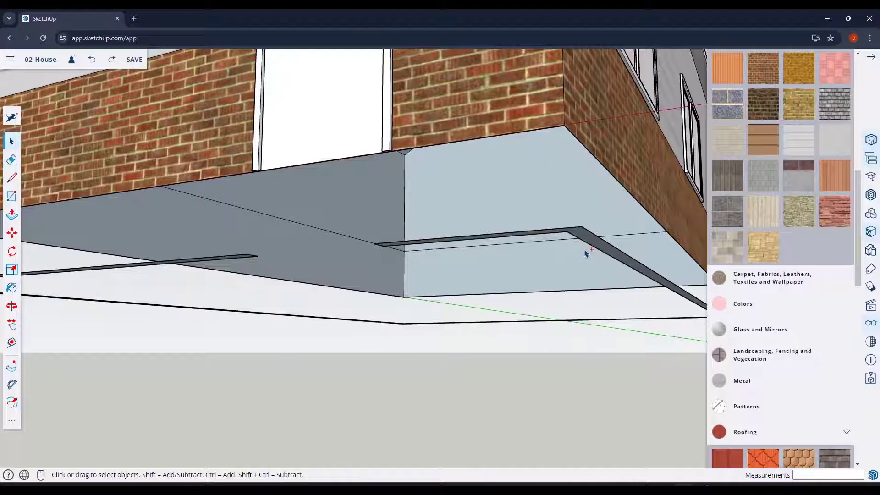
pyautogui.hotkey('ctrl', 'z')
pyautogui.hotkey('ctrl', 'z')
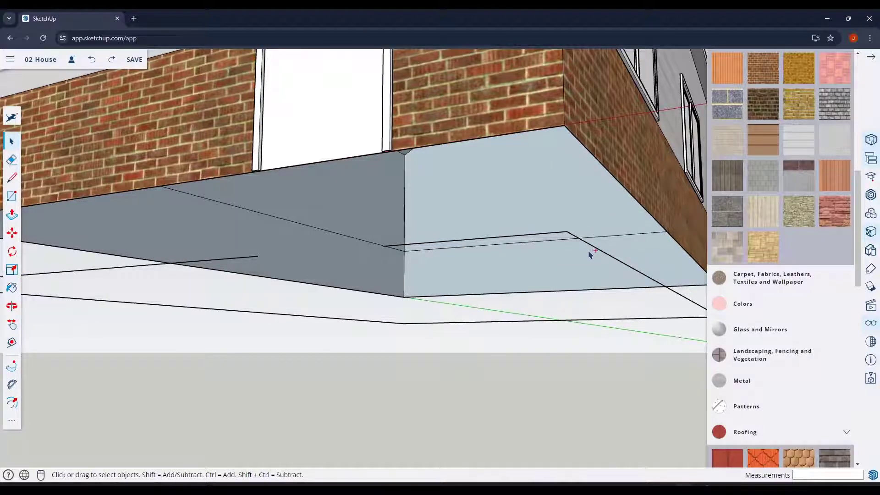
# - Select all connected copied base edges below the house and offset them outward by 2 inches
pyautogui.tripleClick(556, 234)
pyautogui.press('f')
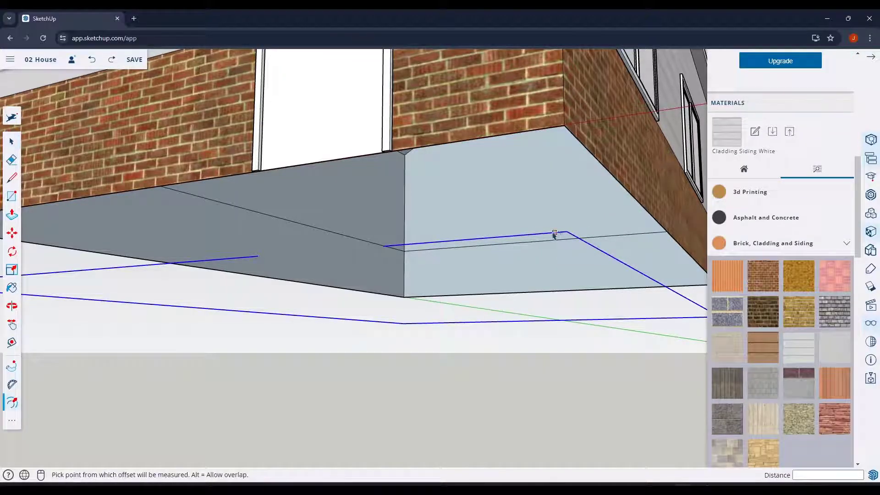
pyautogui.click(550, 235)
pyautogui.write('2')
pyautogui.press('Return')
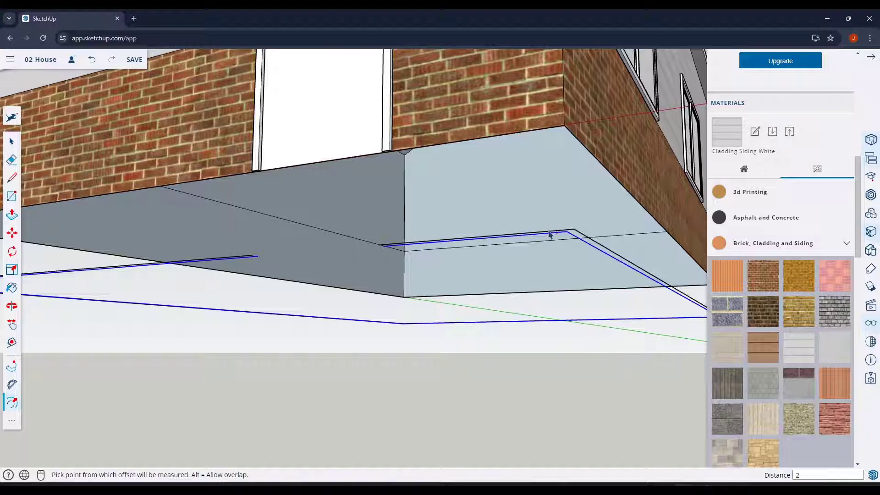
# - Connect the inner and outer edge ends on both sides of the door opening to close the thinner trim outline
pyautogui.moveTo(487, 245); pyautogui.dragTo(440, 214, button='middle')
pyautogui.press('l')
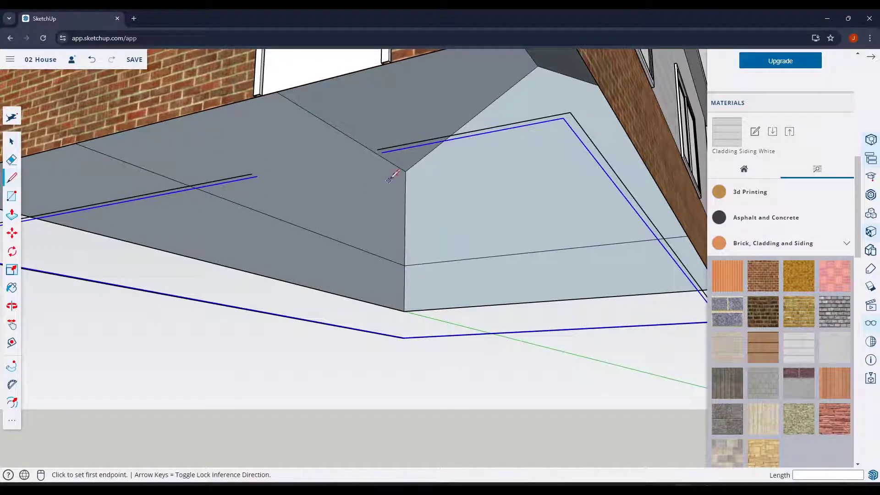
pyautogui.scroll(2, 388, 176)
pyautogui.click(375, 132)
pyautogui.click(374, 132)
pyautogui.press('space')
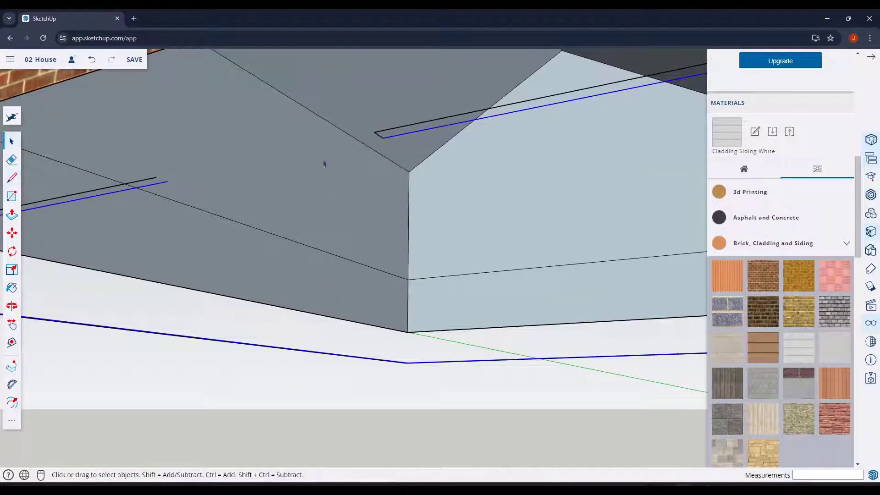
pyautogui.press('l')
pyautogui.click(167, 182)
pyautogui.press('space')
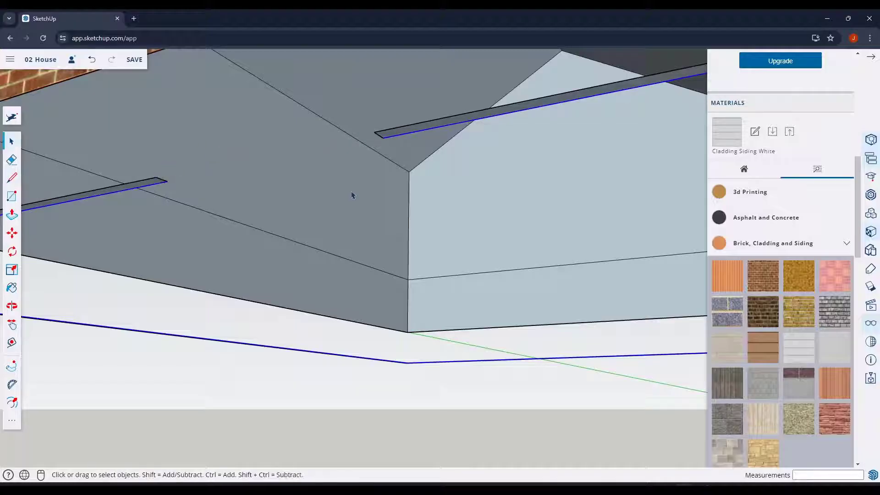
# - Extrude the thinner trim face 1 inch with Push/Pull and make the connected geometry a group
pyautogui.press('p')
pyautogui.click(402, 134)
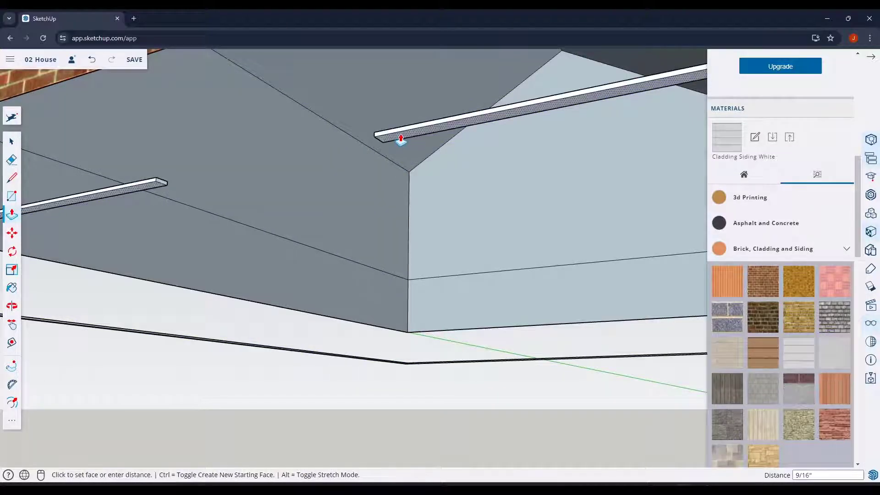
pyautogui.write('1')
pyautogui.press('Return')
pyautogui.press('space')
pyautogui.scroll(-3, 459, 171)
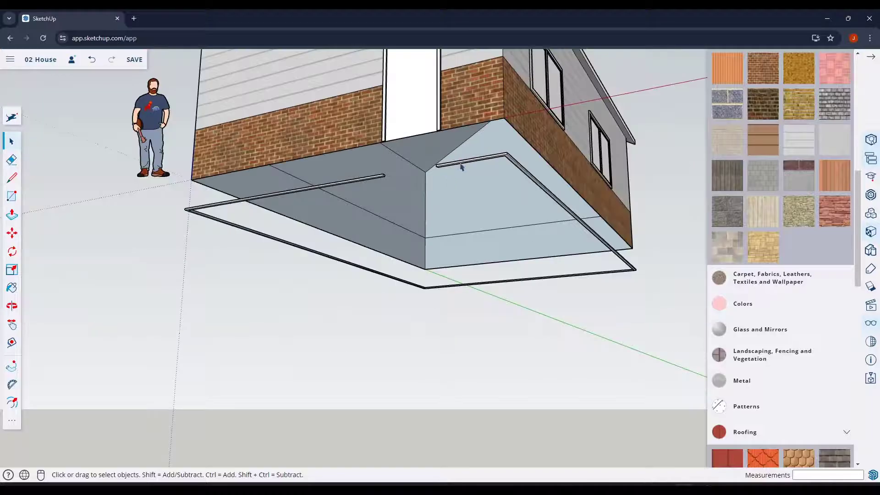
pyautogui.tripleClick(462, 163)
pyautogui.rightClick(464, 164)
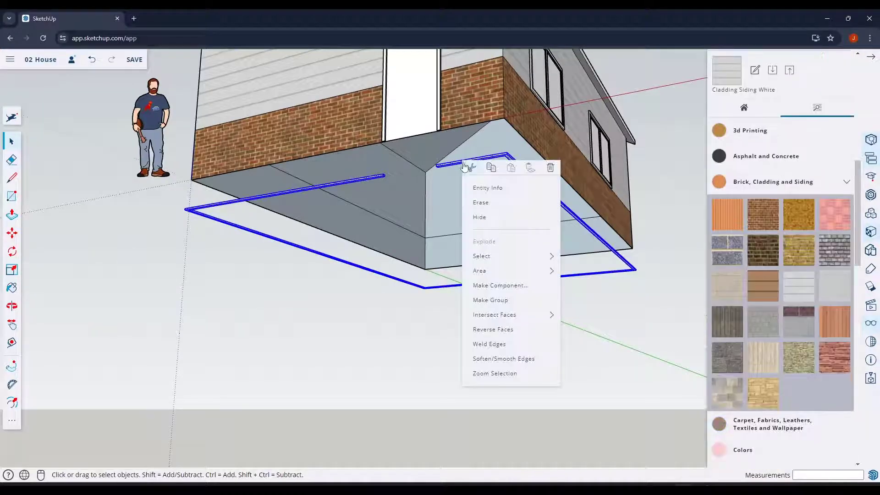
pyautogui.click(492, 299)
# - Move the grouped trim from its corner straight up to the seam between brick and siding
pyautogui.moveTo(526, 208); pyautogui.dragTo(525, 218, button='middle')
pyautogui.scroll(4, 518, 218)
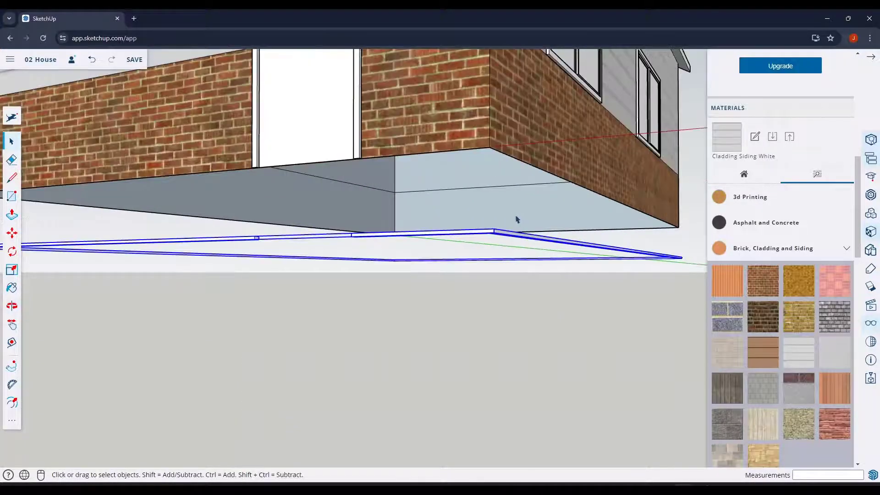
pyautogui.press('m')
pyautogui.scroll(2, 497, 227)
pyautogui.click(492, 232)
pyautogui.scroll(-5, 488, 215)
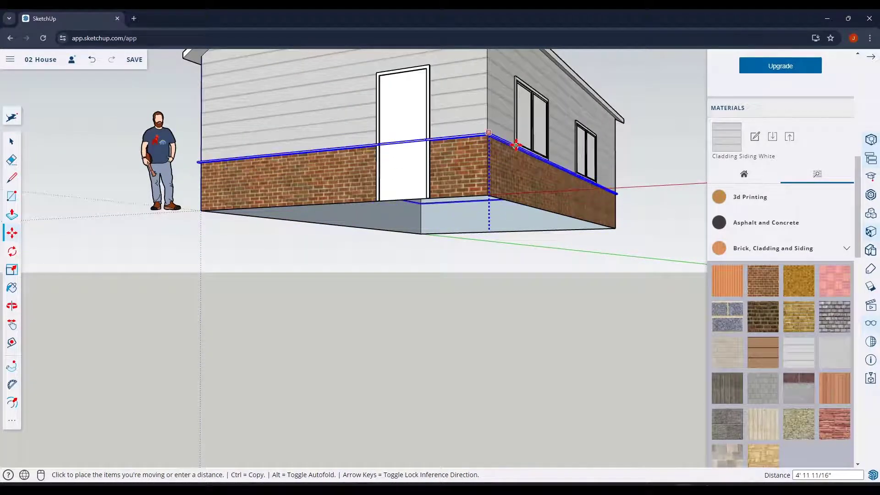
pyautogui.click(489, 137)
# - Inside the trim group, push both trim ends back from the door opening to clear the sides of the door frame
pyautogui.moveTo(488, 136); pyautogui.dragTo(727, 233, button='middle')
pyautogui.scroll(6, 476, 235)
pyautogui.scroll(4, 564, 209)
pyautogui.doubleClick(515, 197)
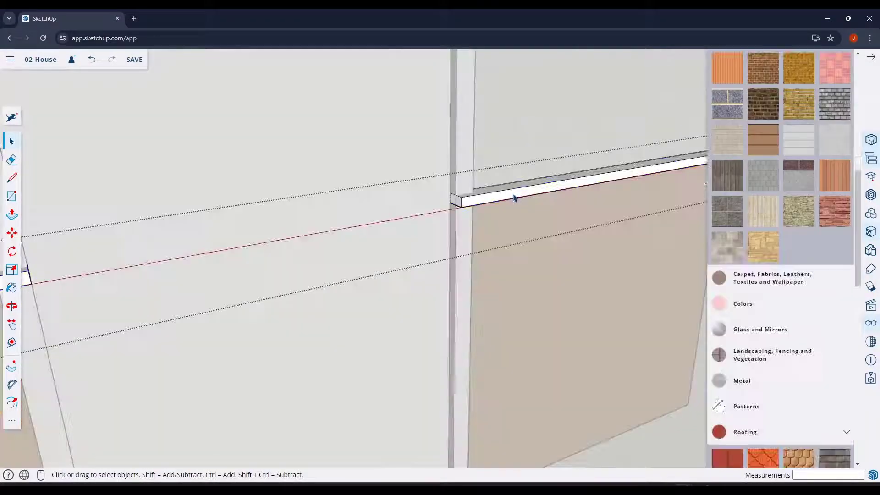
pyautogui.press('p')
pyautogui.click(456, 200)
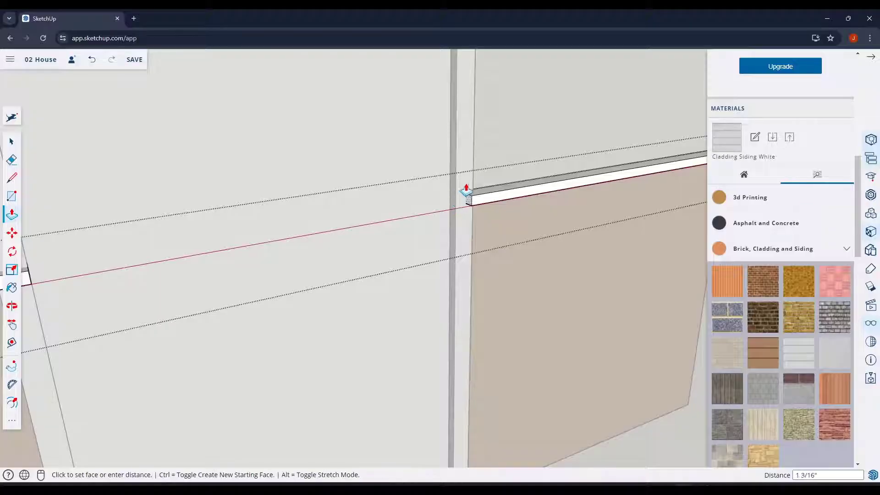
pyautogui.click(472, 182)
pyautogui.moveTo(477, 186); pyautogui.dragTo(213, 174, button='middle')
pyautogui.click(213, 175)
pyautogui.click(208, 182)
pyautogui.press('space')
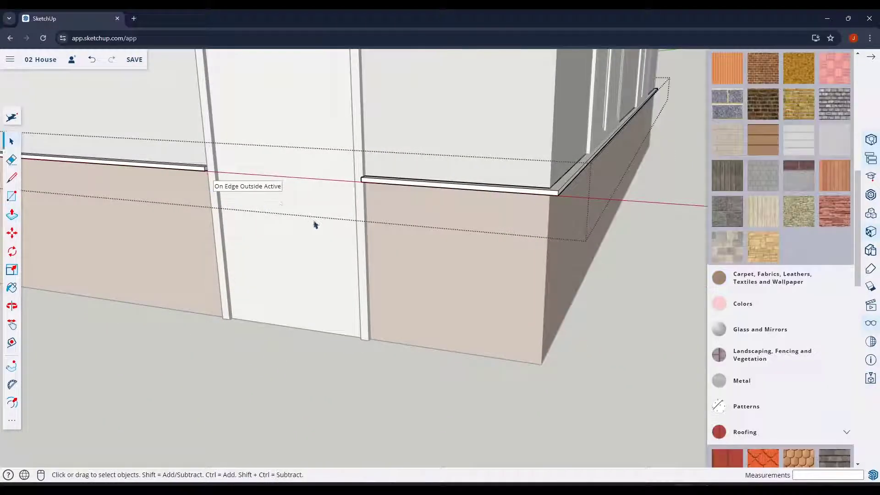
# - Examine the finished trim band around the house from the front and the window side
pyautogui.scroll(-10, 370, 356)
pyautogui.press('o')
pyautogui.moveTo(402, 295); pyautogui.dragTo(405, 284, button='middle')
pyautogui.scroll(-5, 412, 278)
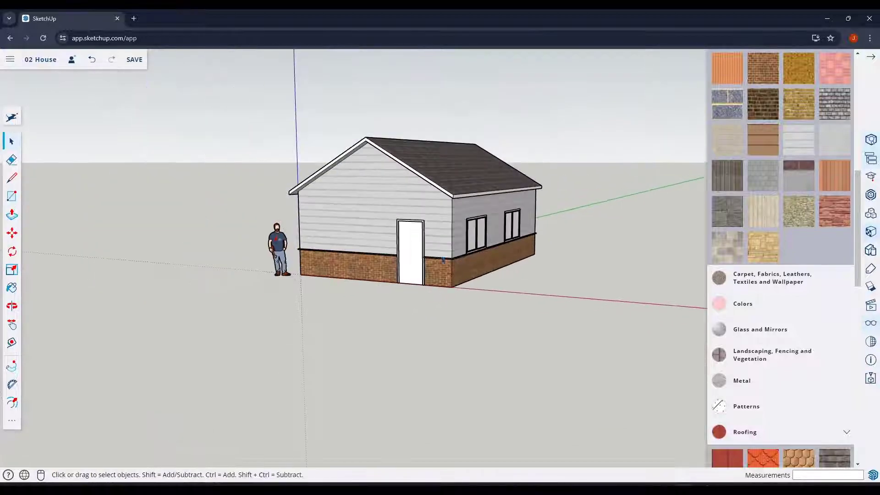
pyautogui.scroll(4, 373, 159)
pyautogui.moveTo(400, 240); pyautogui.dragTo(455, 238, button='middle')
pyautogui.keyDown('shift'); pyautogui.moveTo(563, 264); pyautogui.dragTo(409, 267, button='middle'); pyautogui.keyUp('shift')
pyautogui.scroll(1, 408, 267)
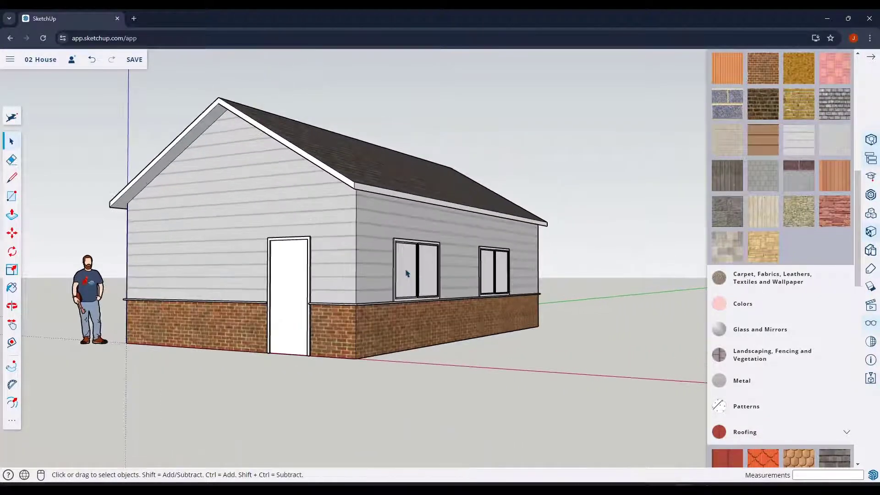
# - Open the nested window component on the side wall for editing and select its glass pane face
pyautogui.doubleClick(409, 272)
pyautogui.doubleClick(430, 267)
pyautogui.doubleClick(431, 270)
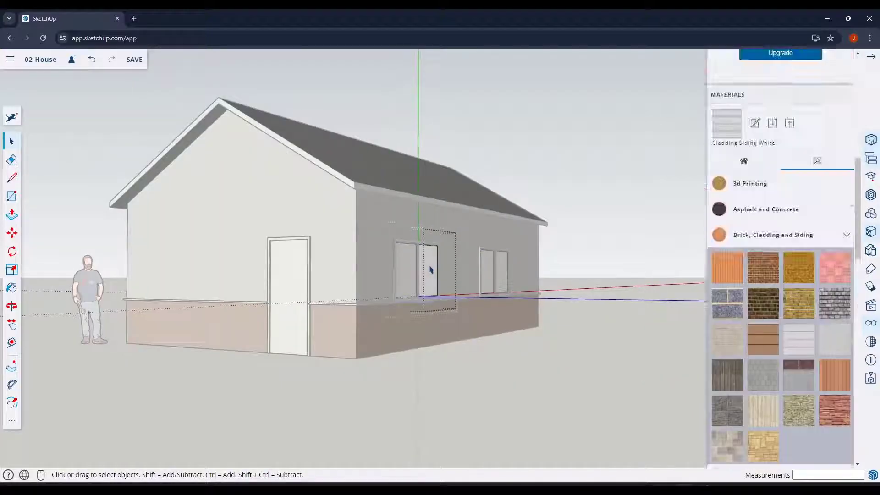
pyautogui.click(431, 269)
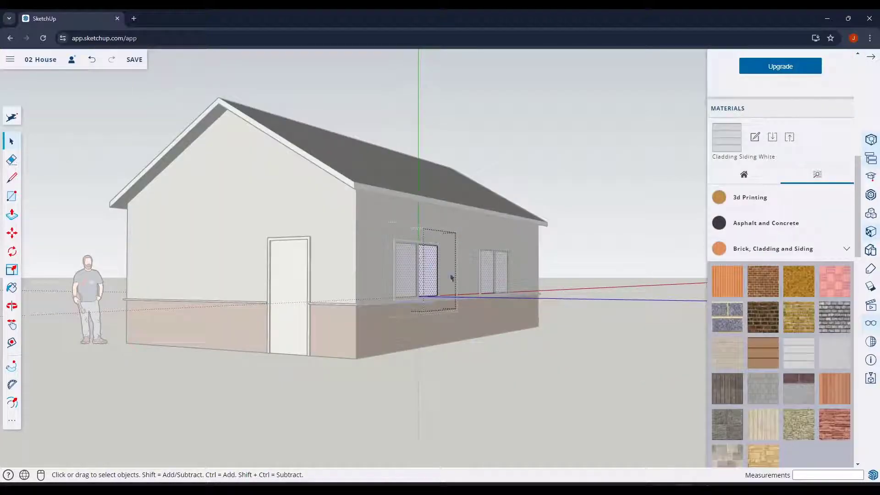
# - Apply the Translucent Glass Blue material from the Glass and Mirrors collection to the selected window pane
pyautogui.click(791, 251)
pyautogui.scroll(-3, 779, 362)
pyautogui.scroll(-6, 779, 367)
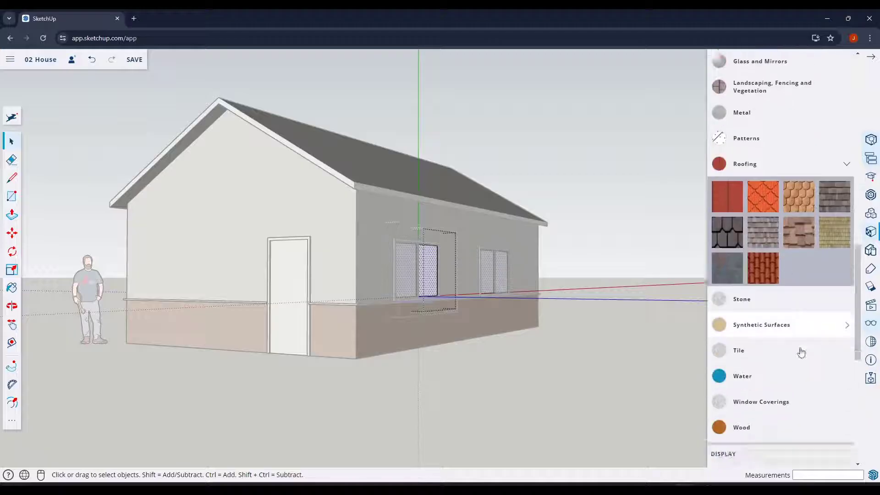
pyautogui.scroll(-1, 802, 247)
pyautogui.scroll(4, 797, 242)
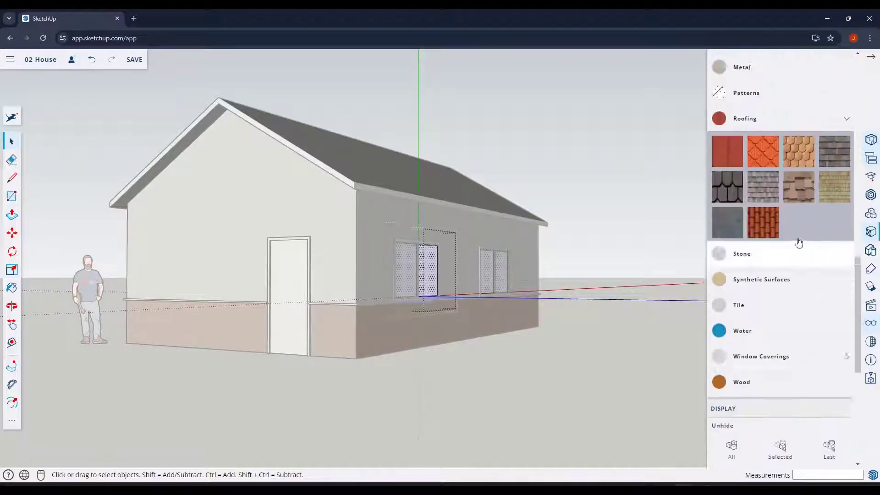
pyautogui.scroll(4, 798, 321)
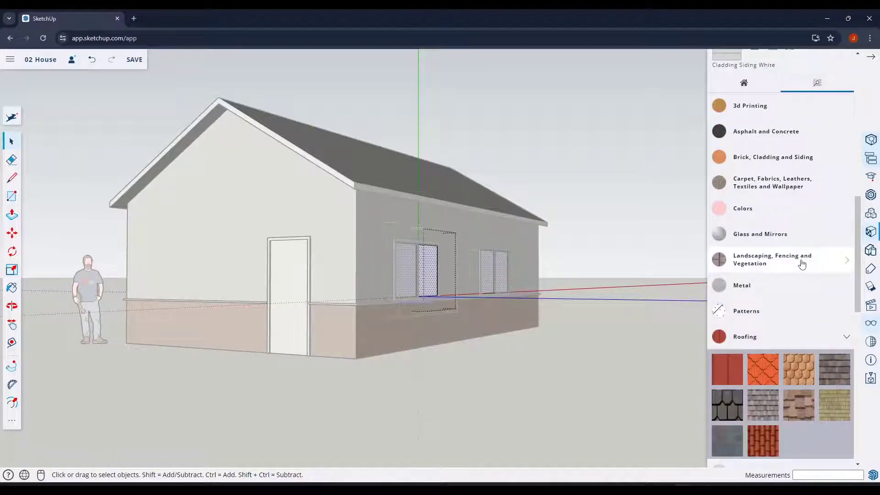
pyautogui.click(760, 235)
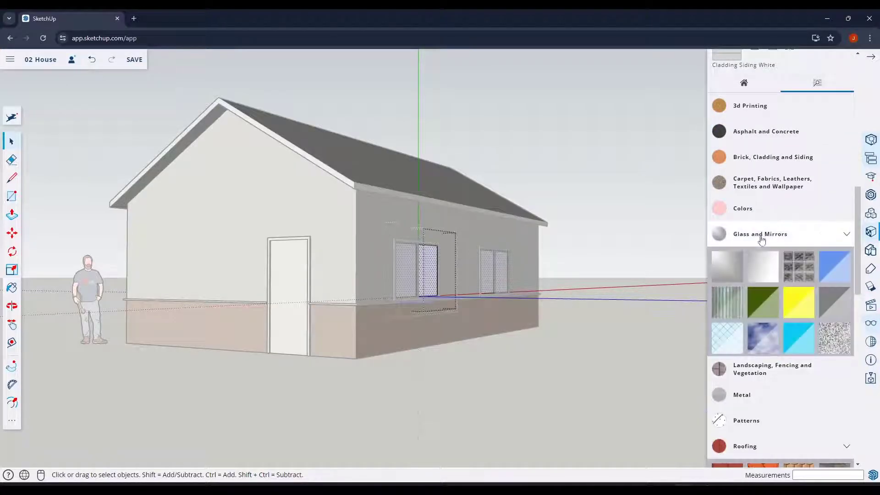
pyautogui.click(834, 267)
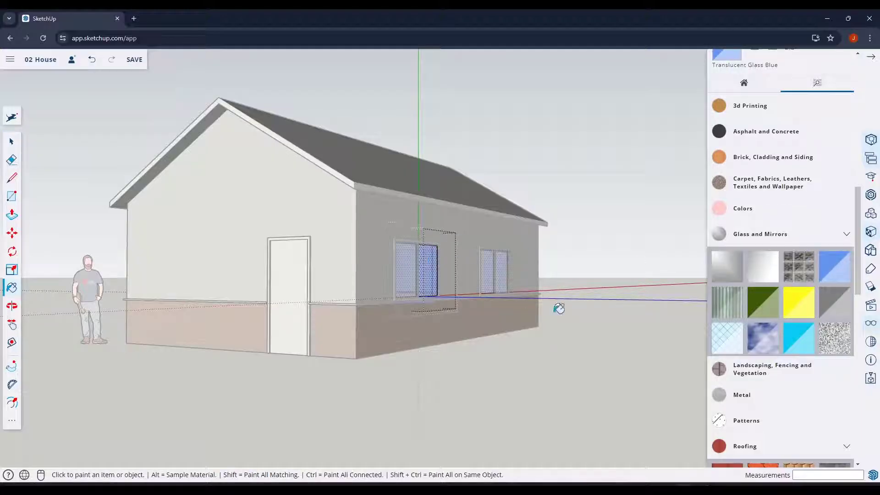
# - Close the window component's editing context and view the whole house from the corner between the door and window walls
pyautogui.press('space')
pyautogui.click(641, 306)
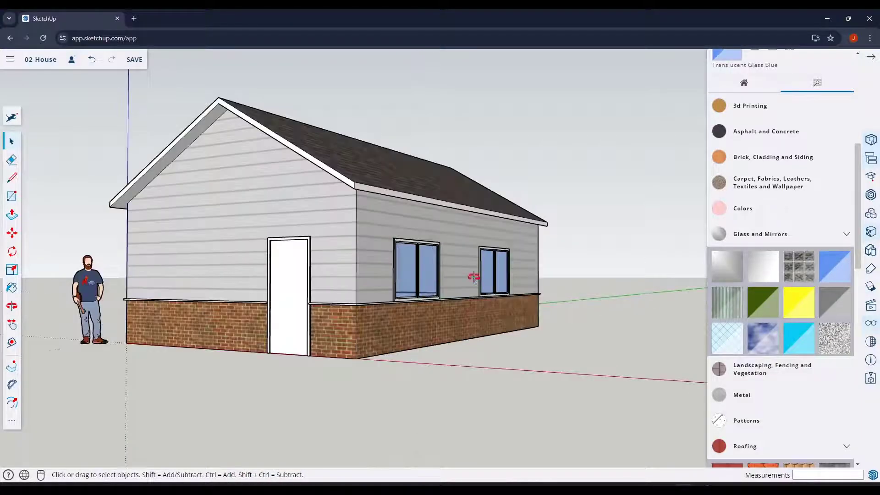
pyautogui.moveTo(473, 277); pyautogui.dragTo(373, 234, button='middle')
pyautogui.moveTo(304, 239); pyautogui.dragTo(280, 238, button='middle')
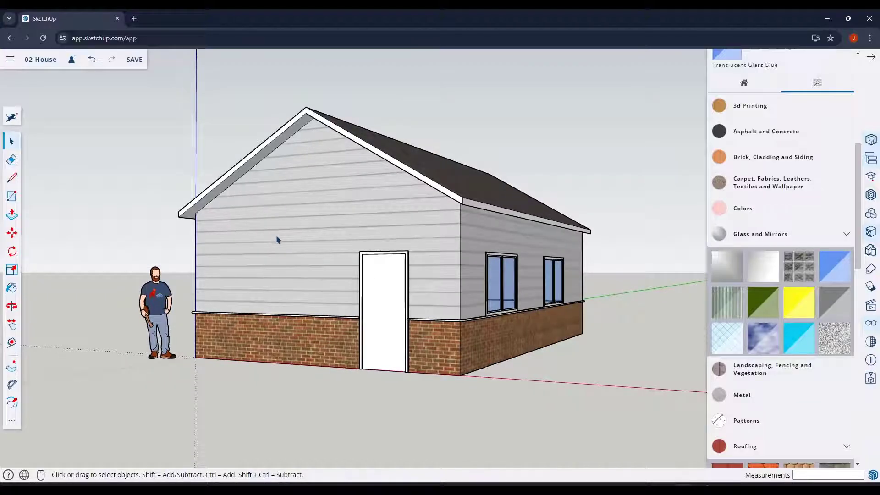